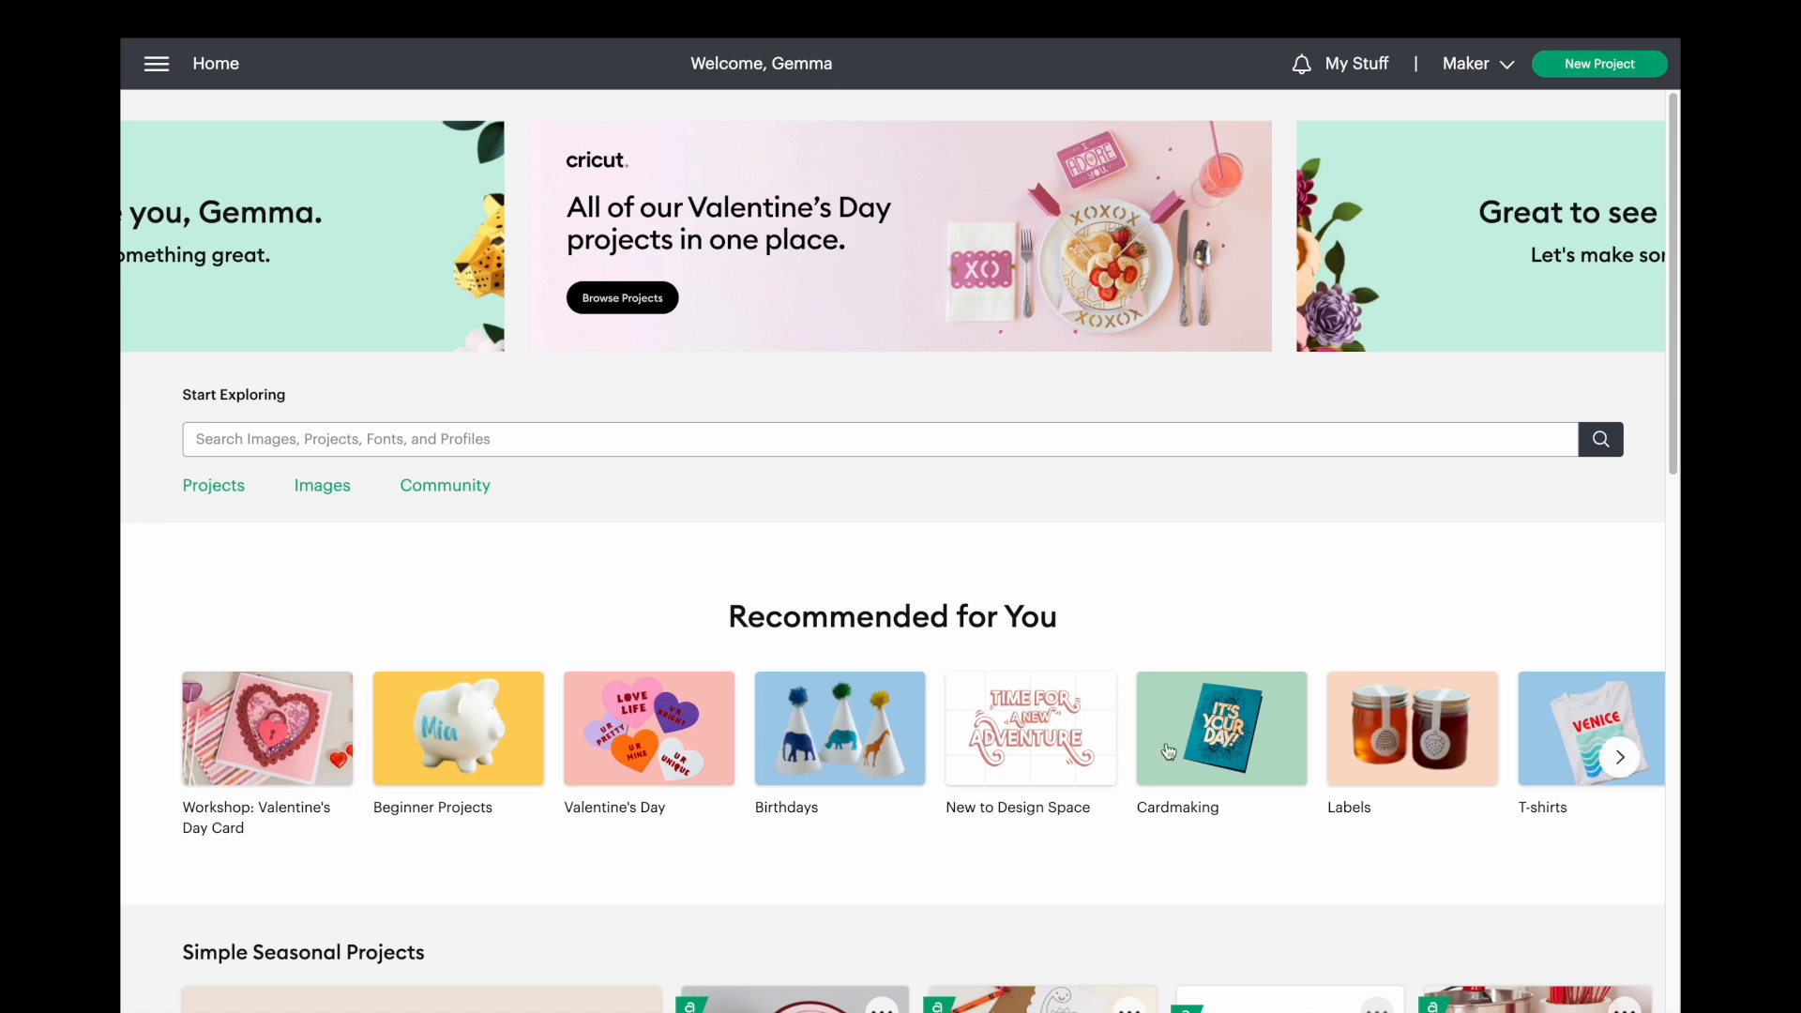
Start a new project, replacing the unsaved one on the canvas, and add the text "Lady".
click(1561, 71)
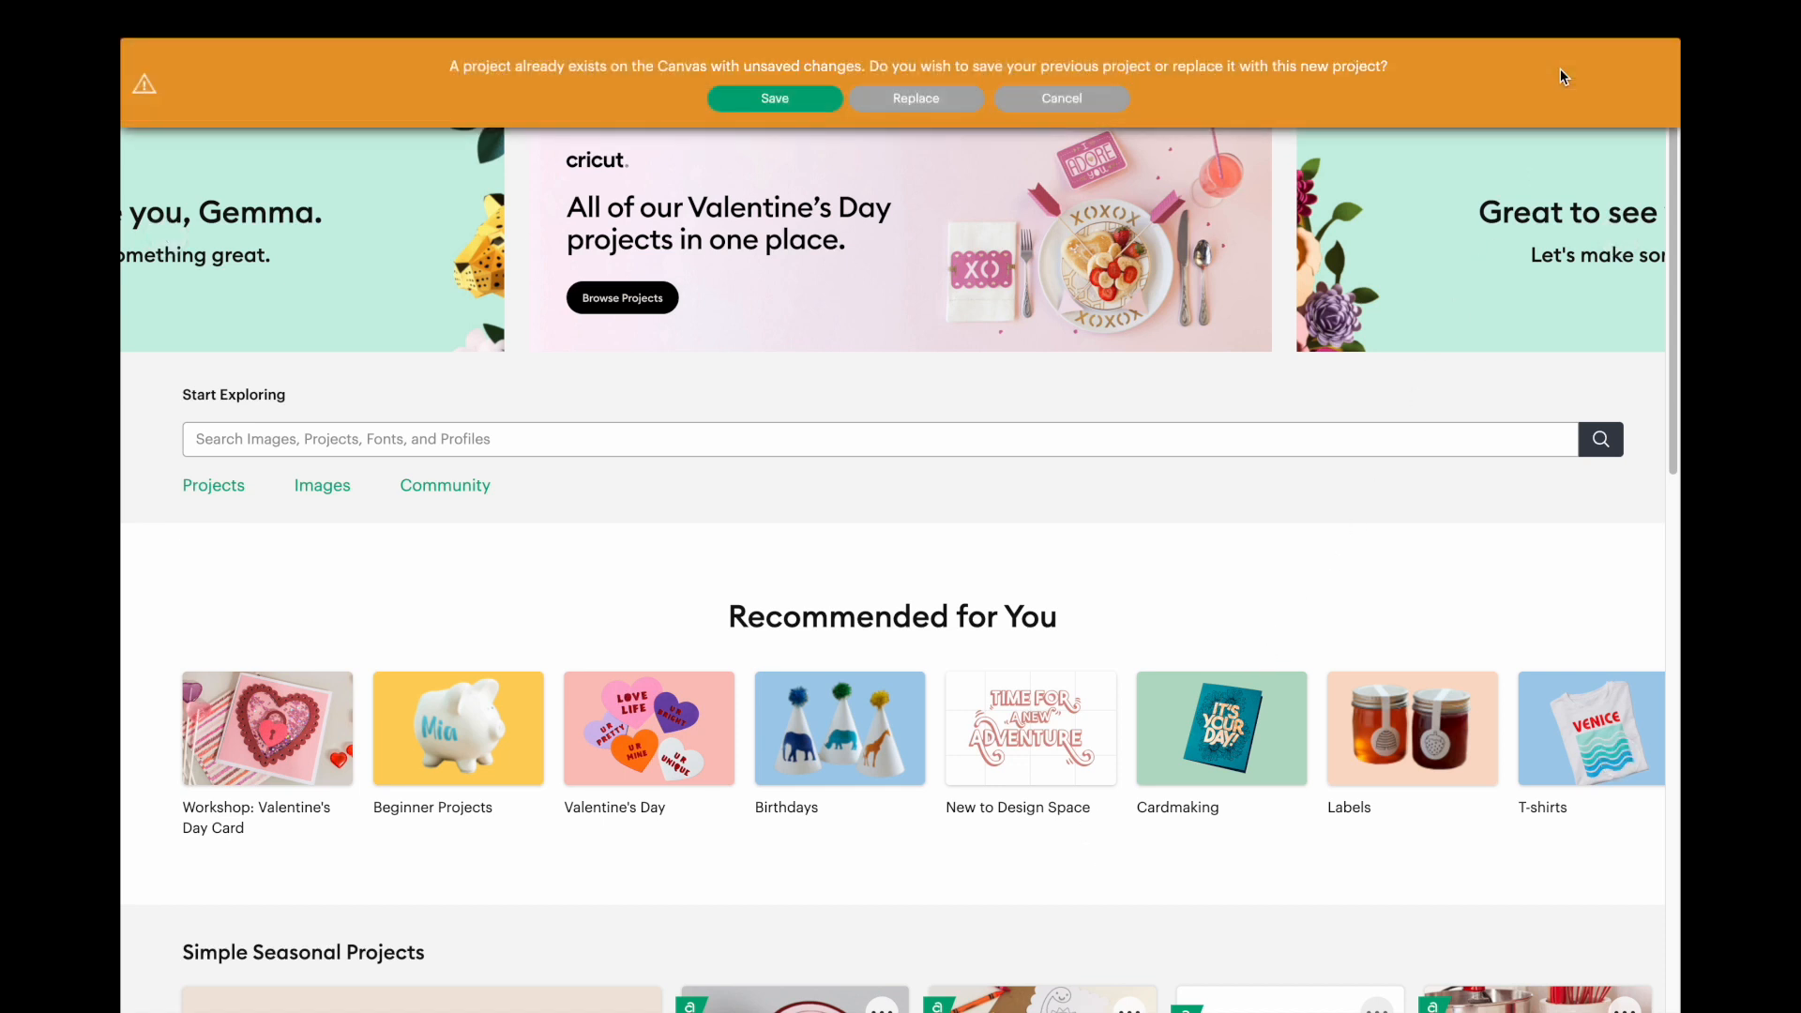
click(955, 99)
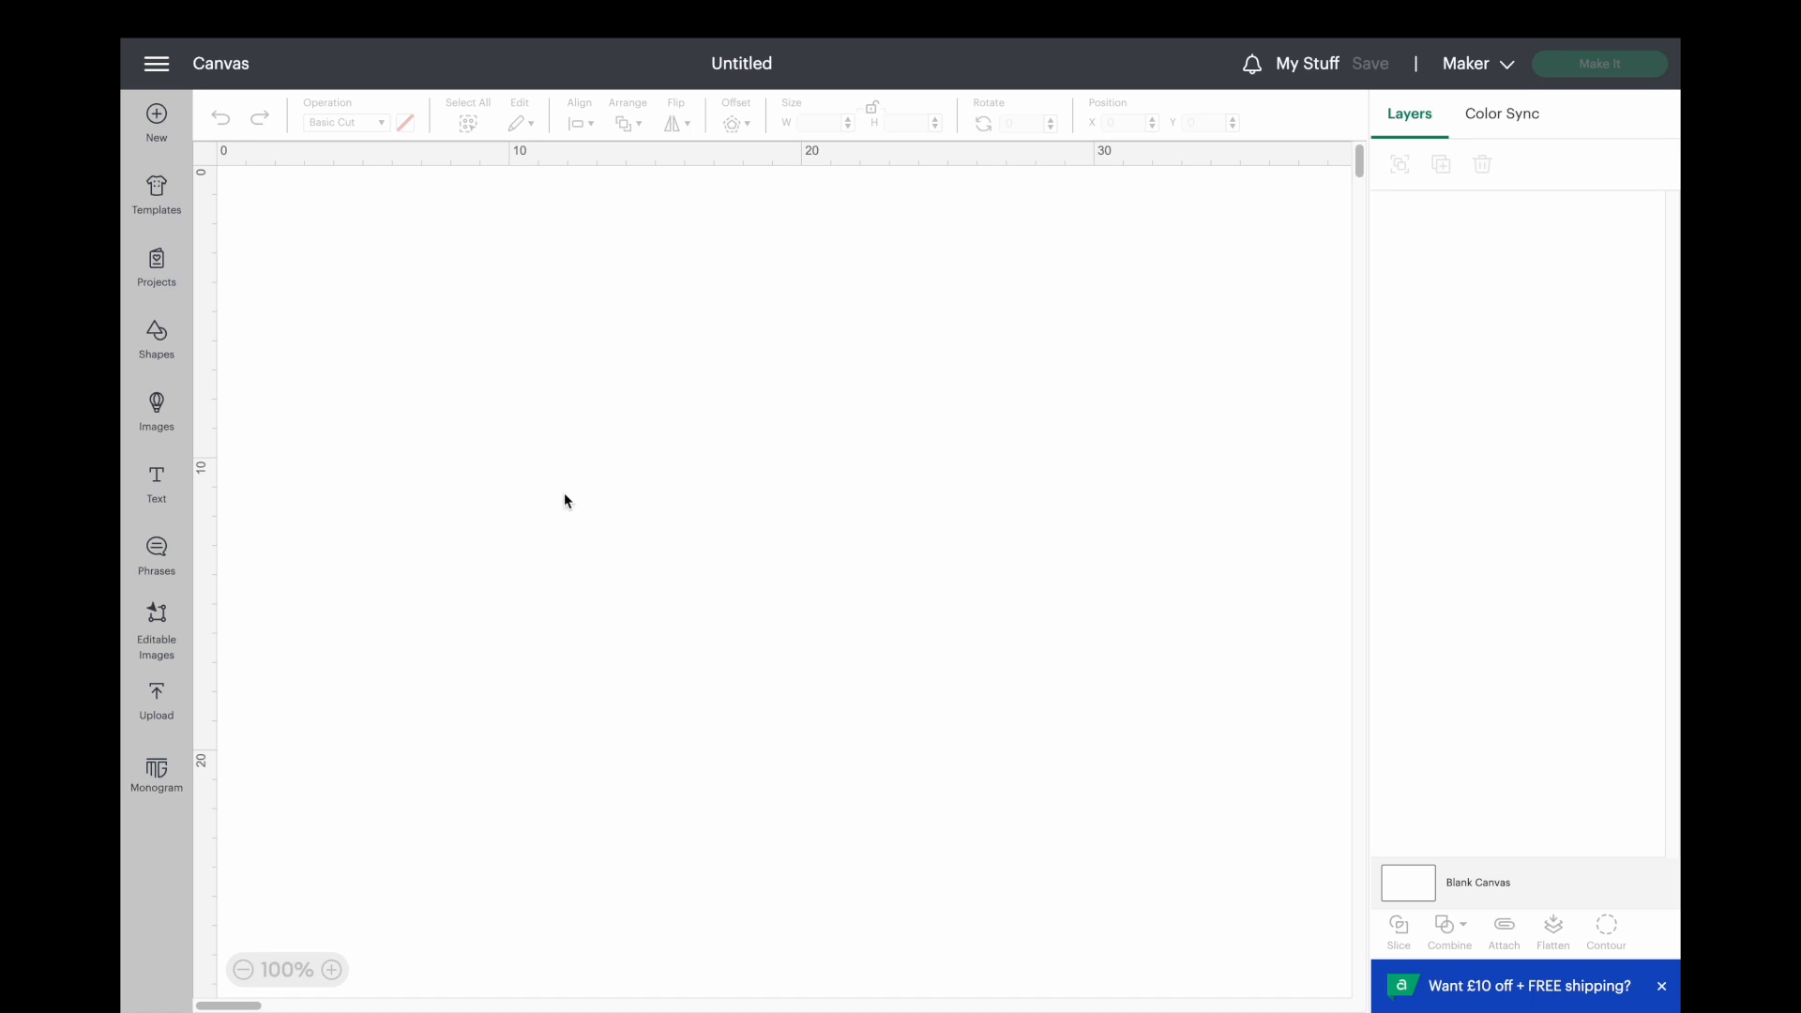
click(156, 480)
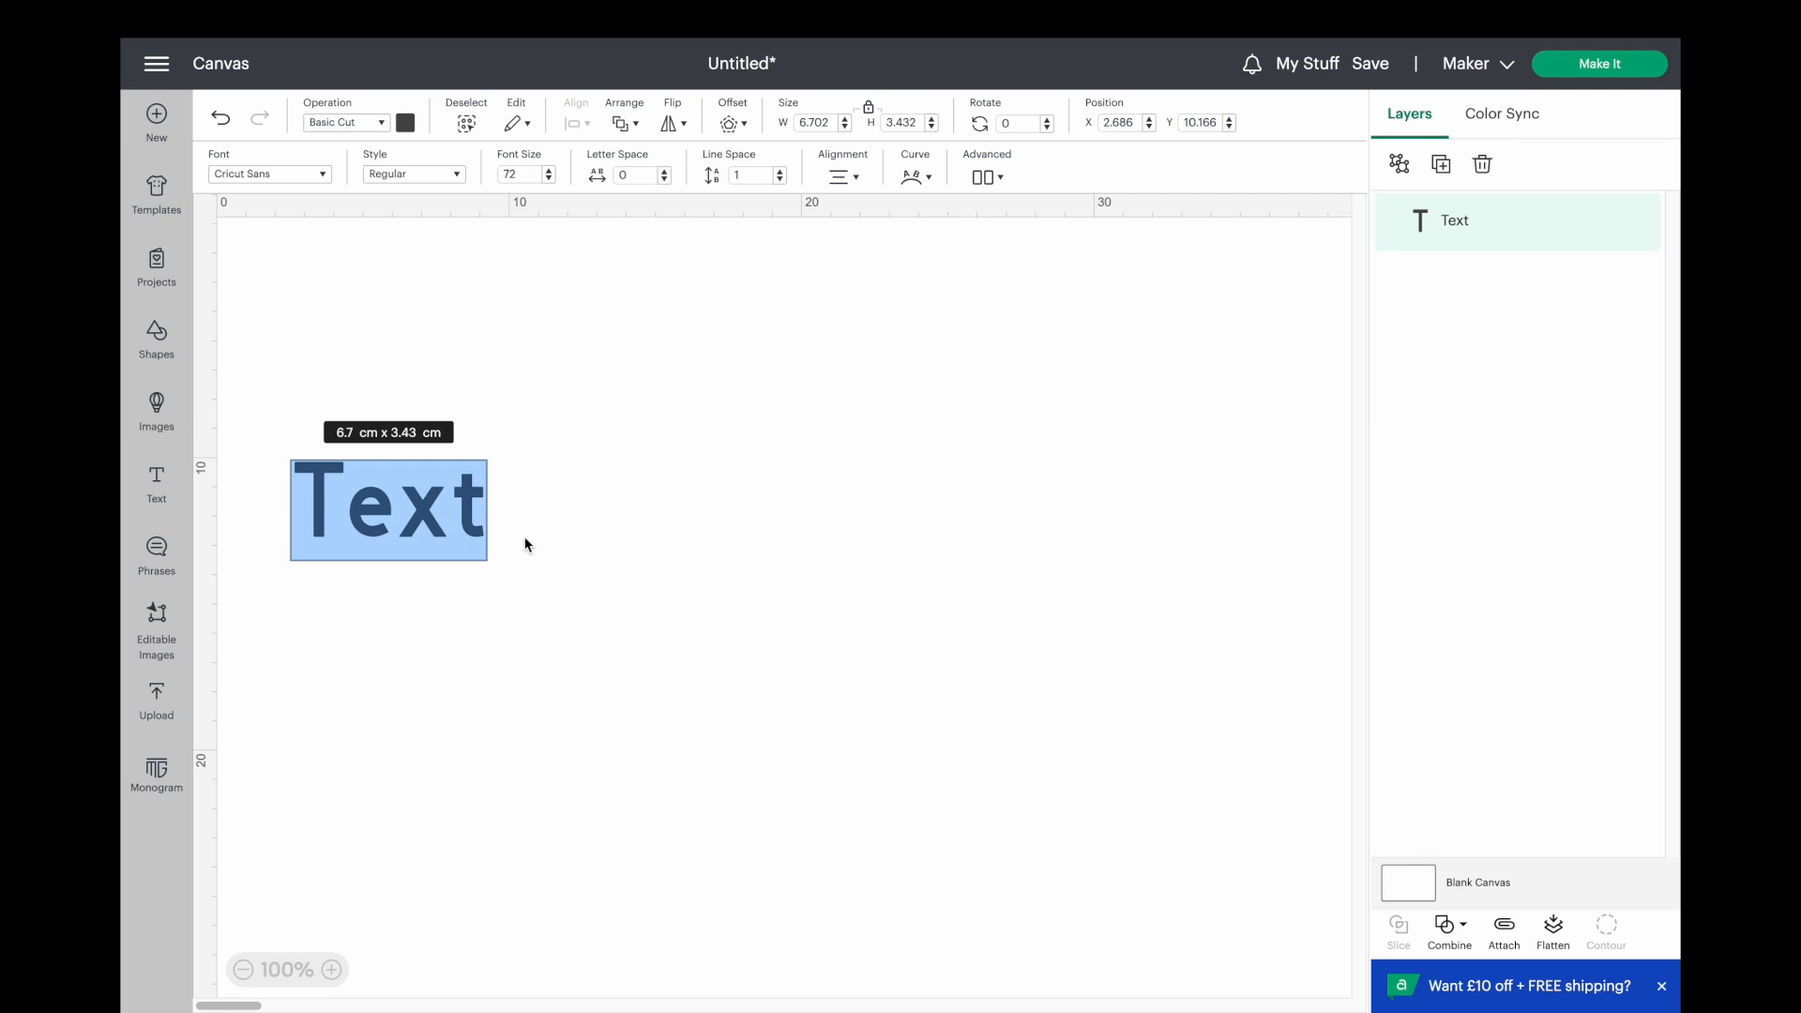
text(Lady)
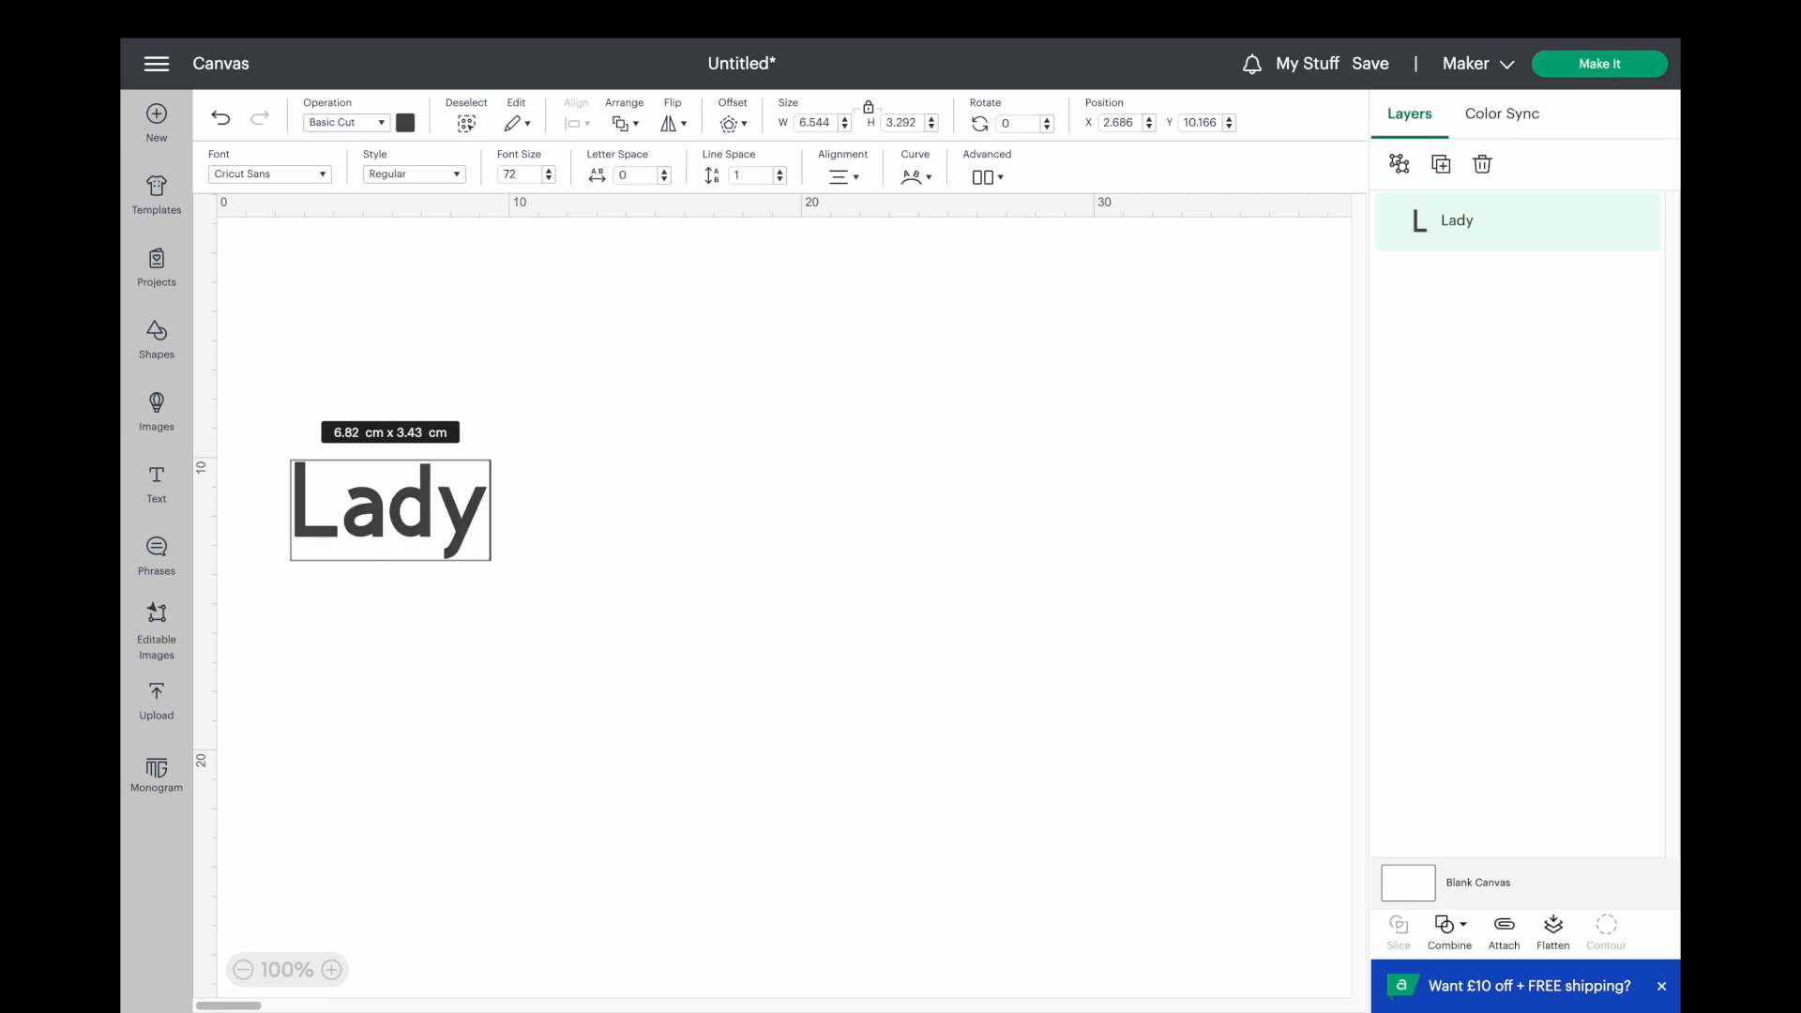
click(563, 598)
Move the "Lady" text to about X 13.2, Y 10.3 cm and set its operation to Engrave.
drag(437, 533, 745, 533)
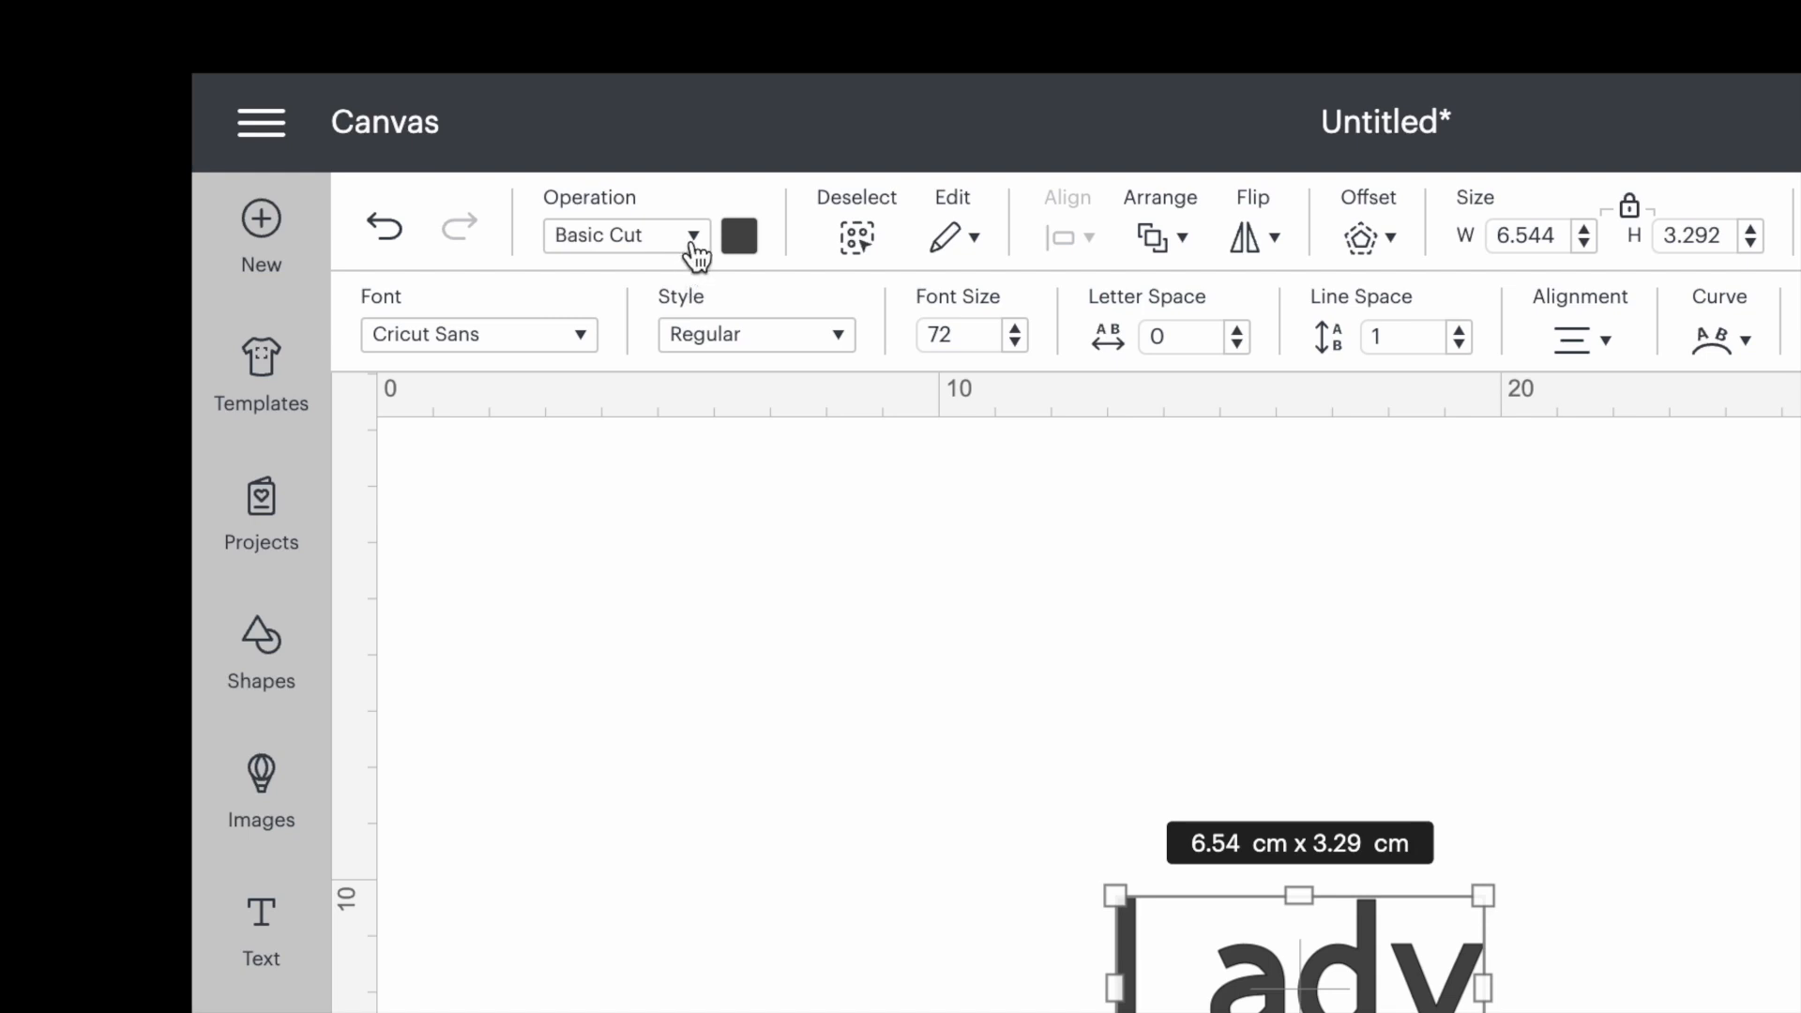
click(697, 246)
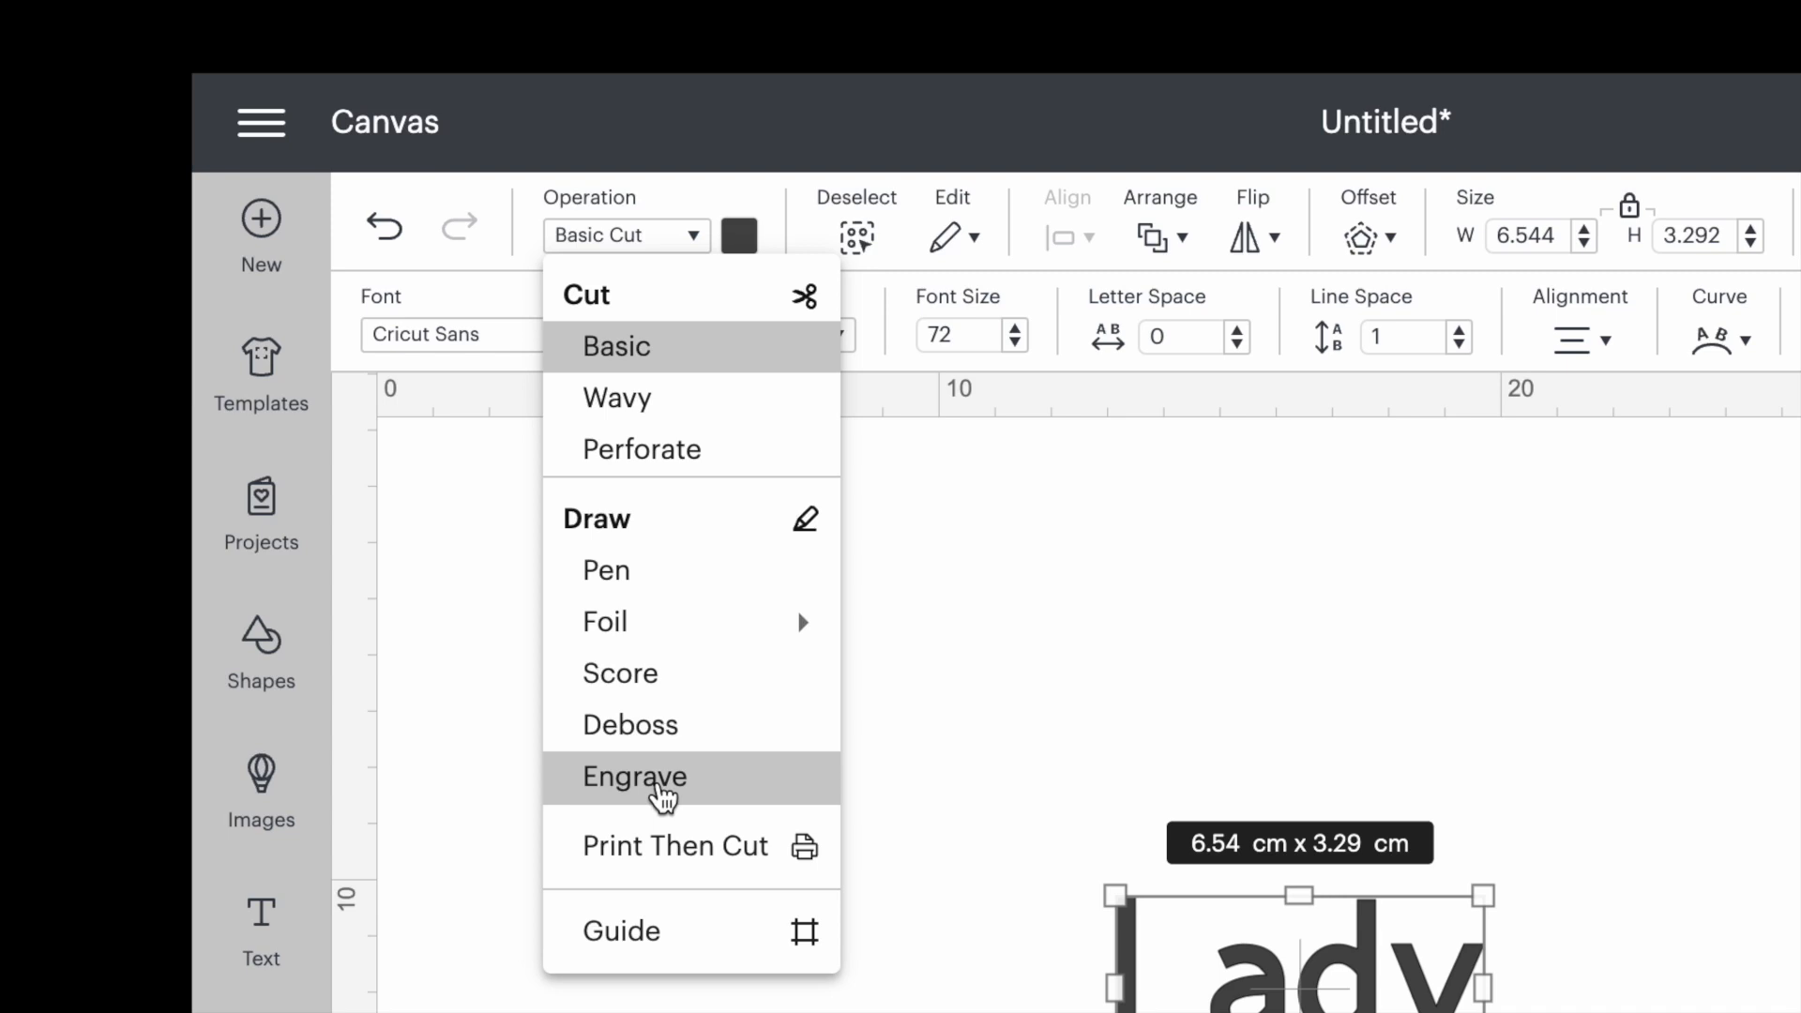
click(662, 792)
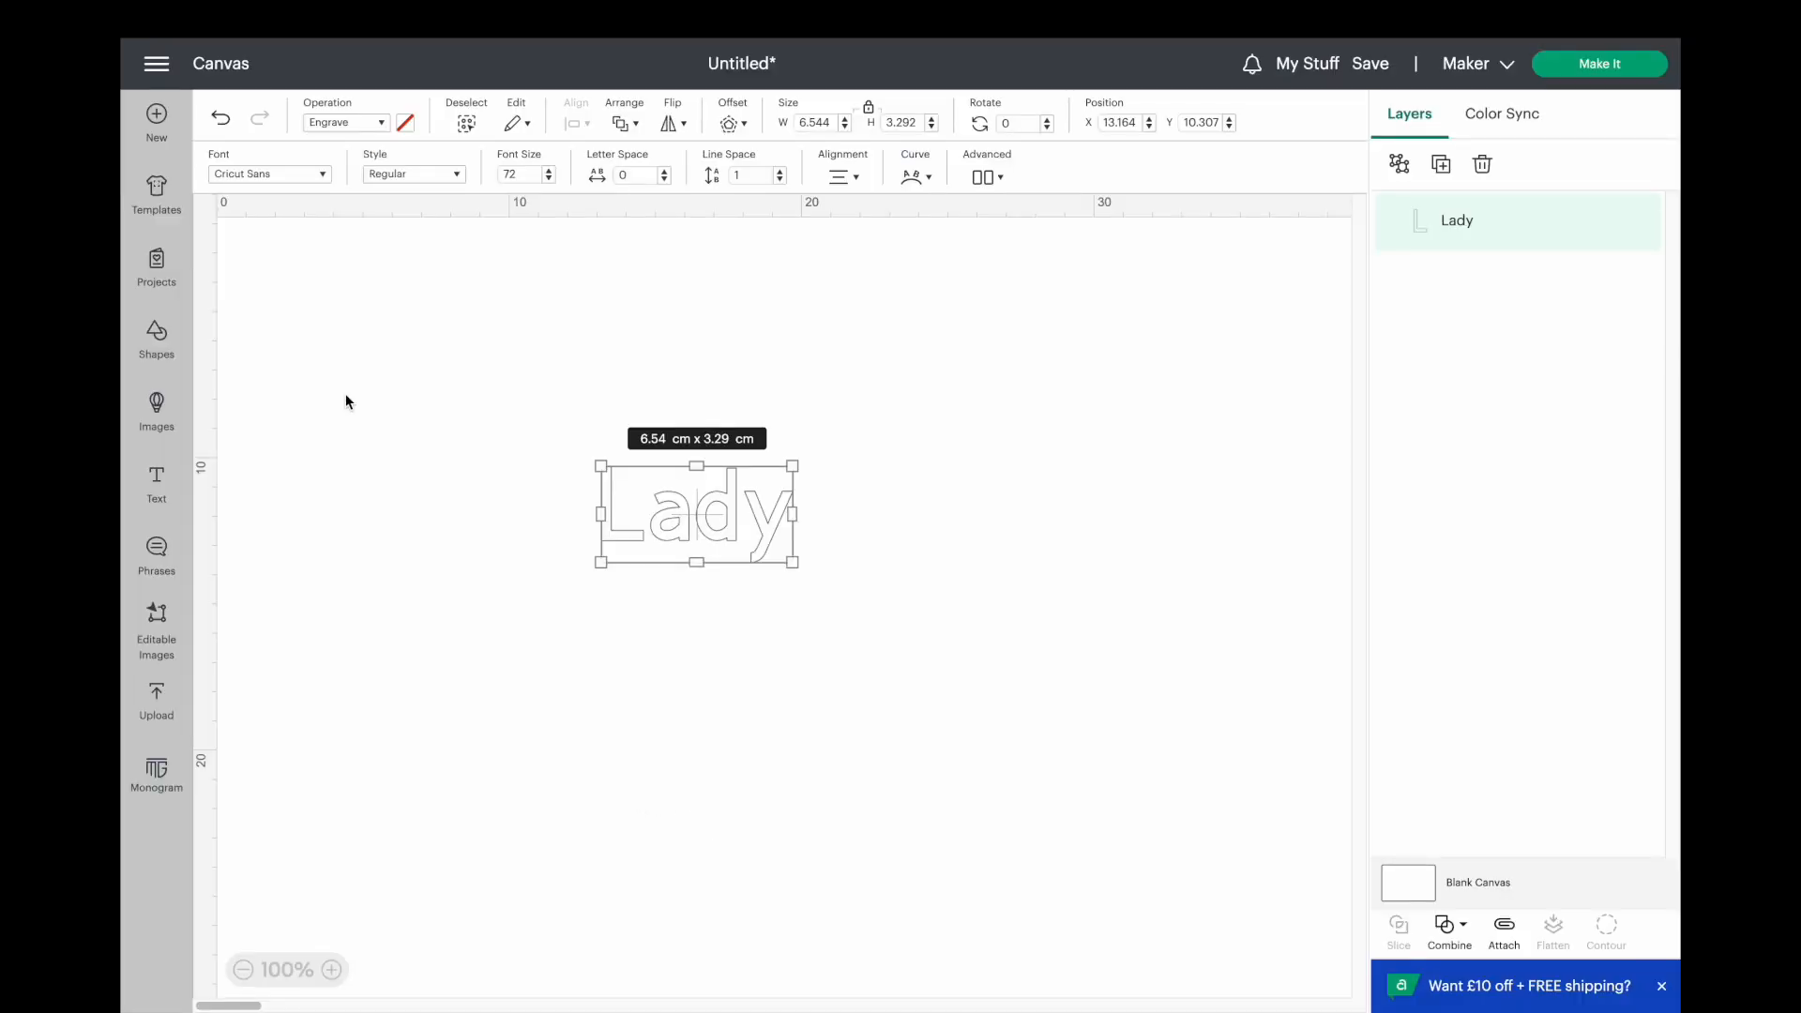
click(398, 392)
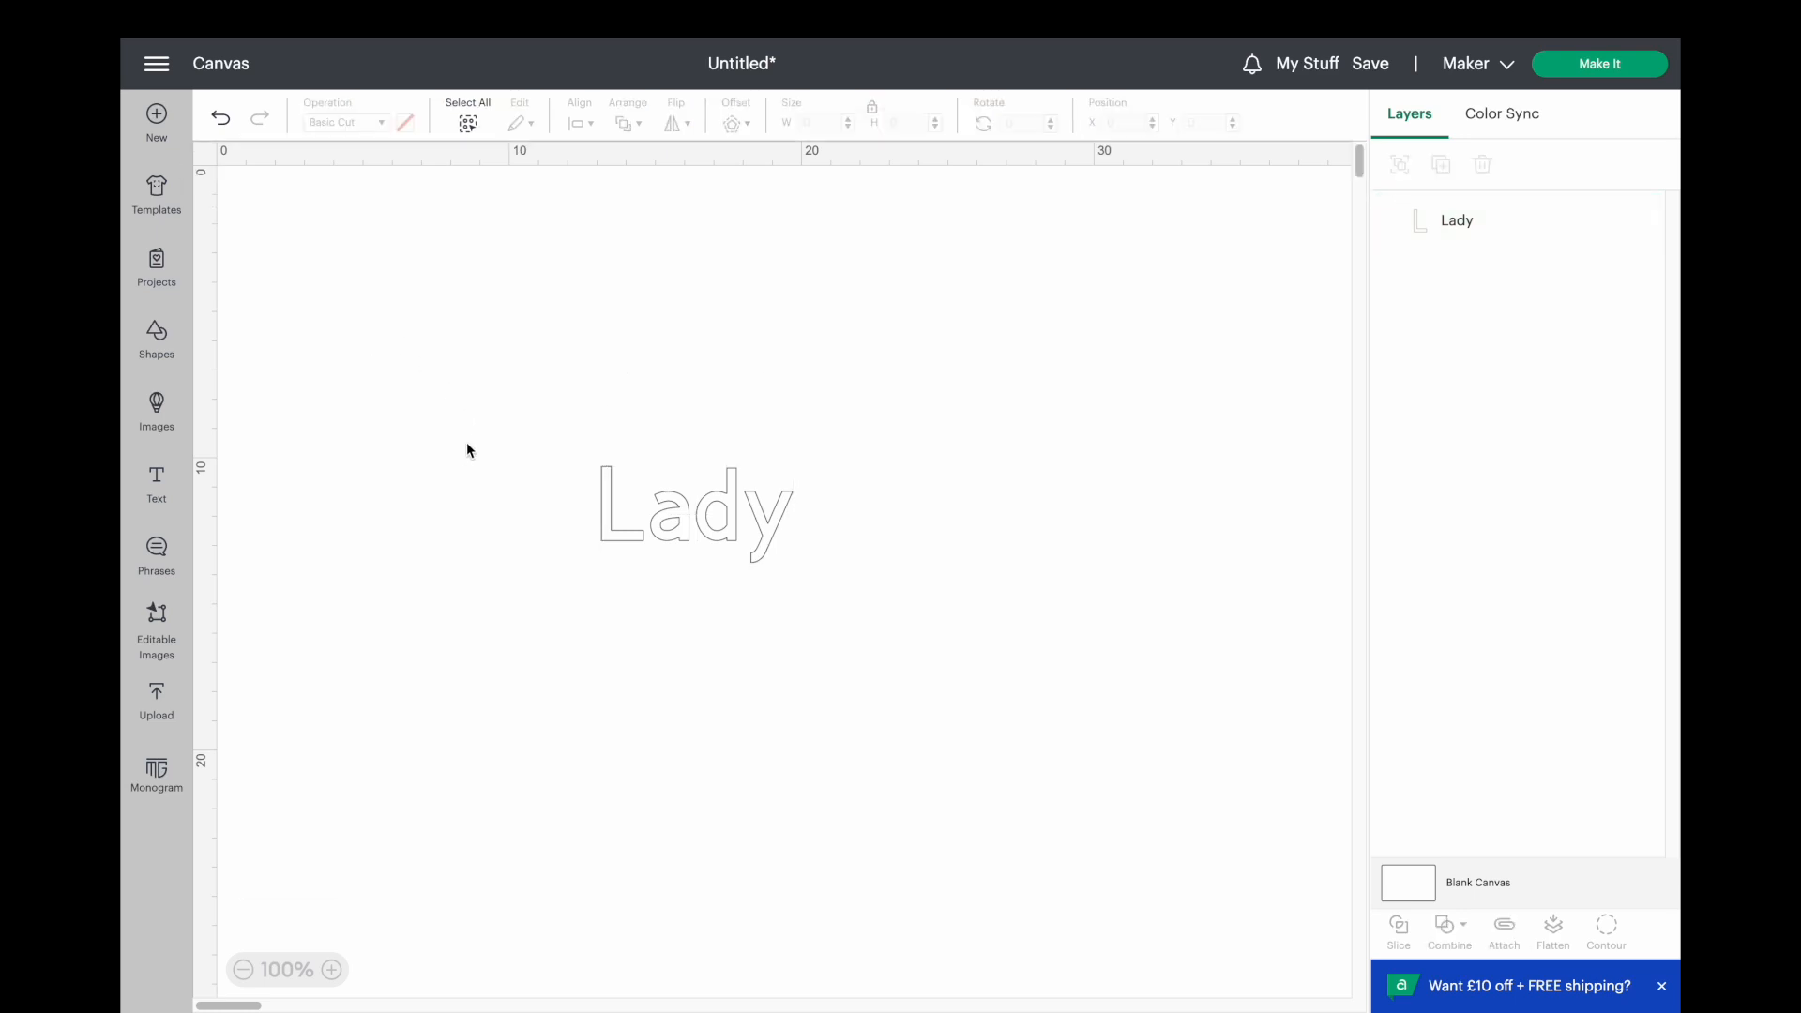
Change the font of the "Lady" text to Alyssa Stencil Script from the stencil font results.
click(602, 507)
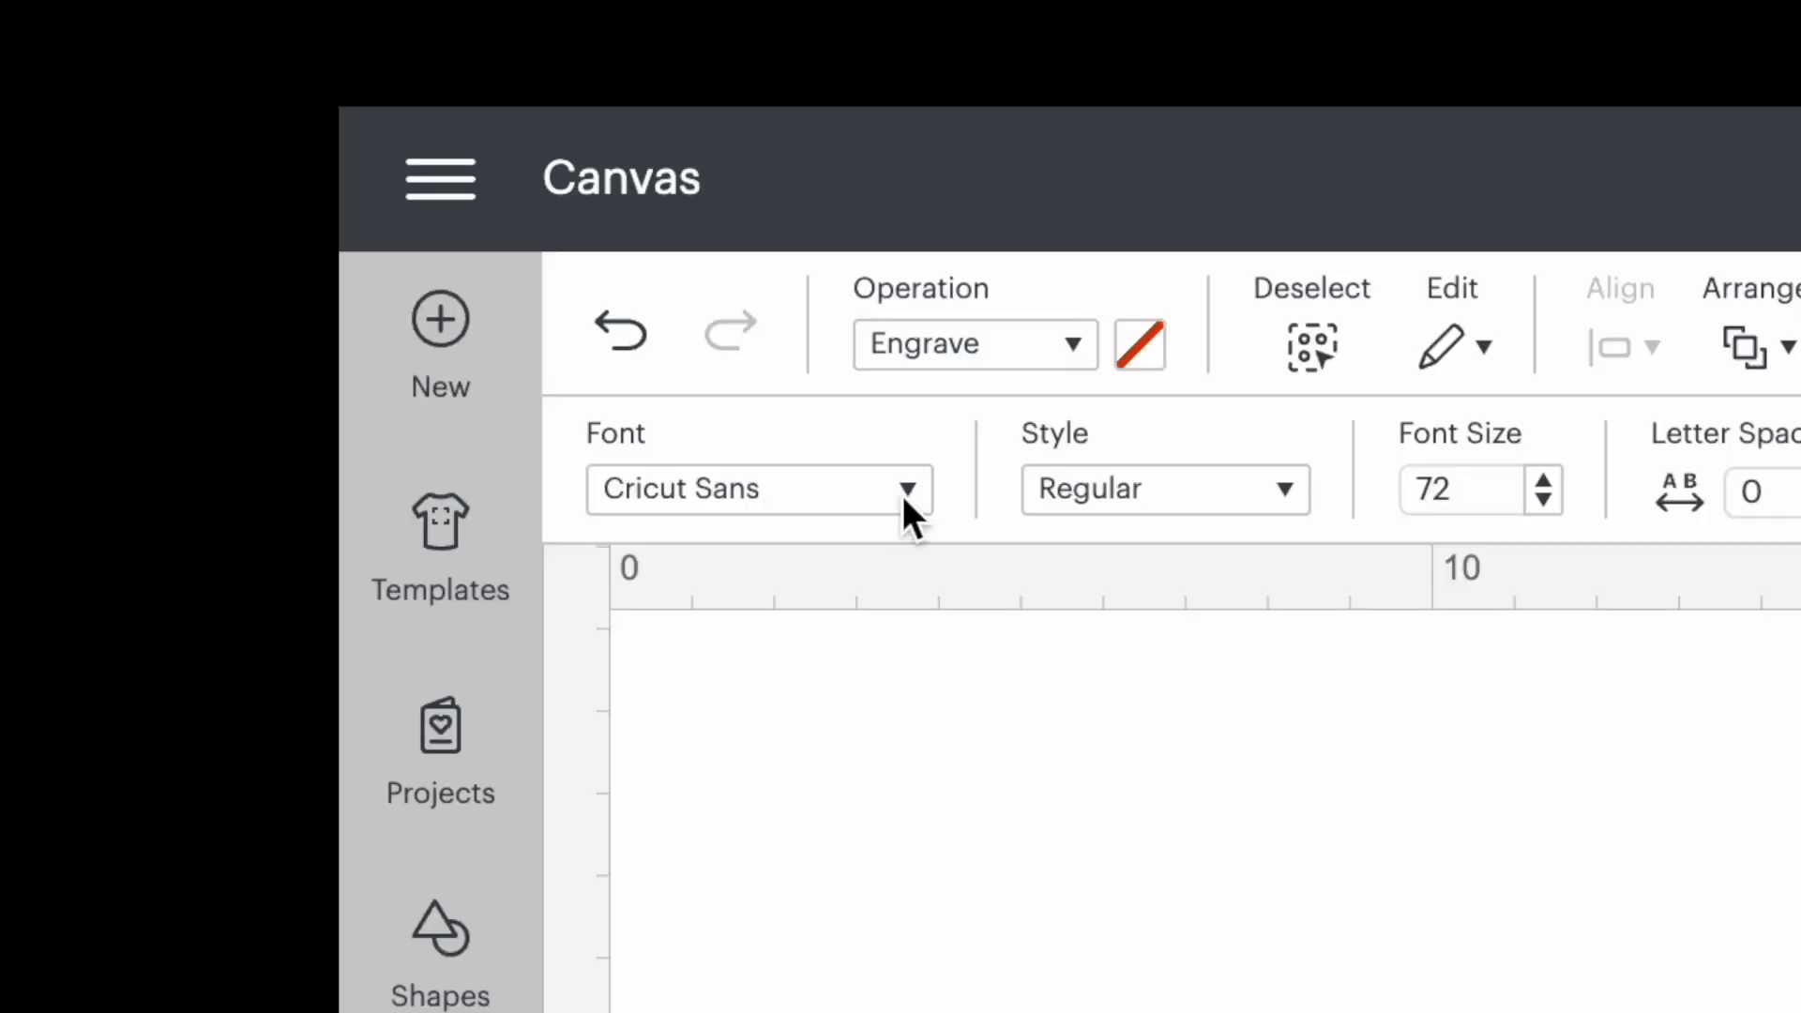
click(908, 488)
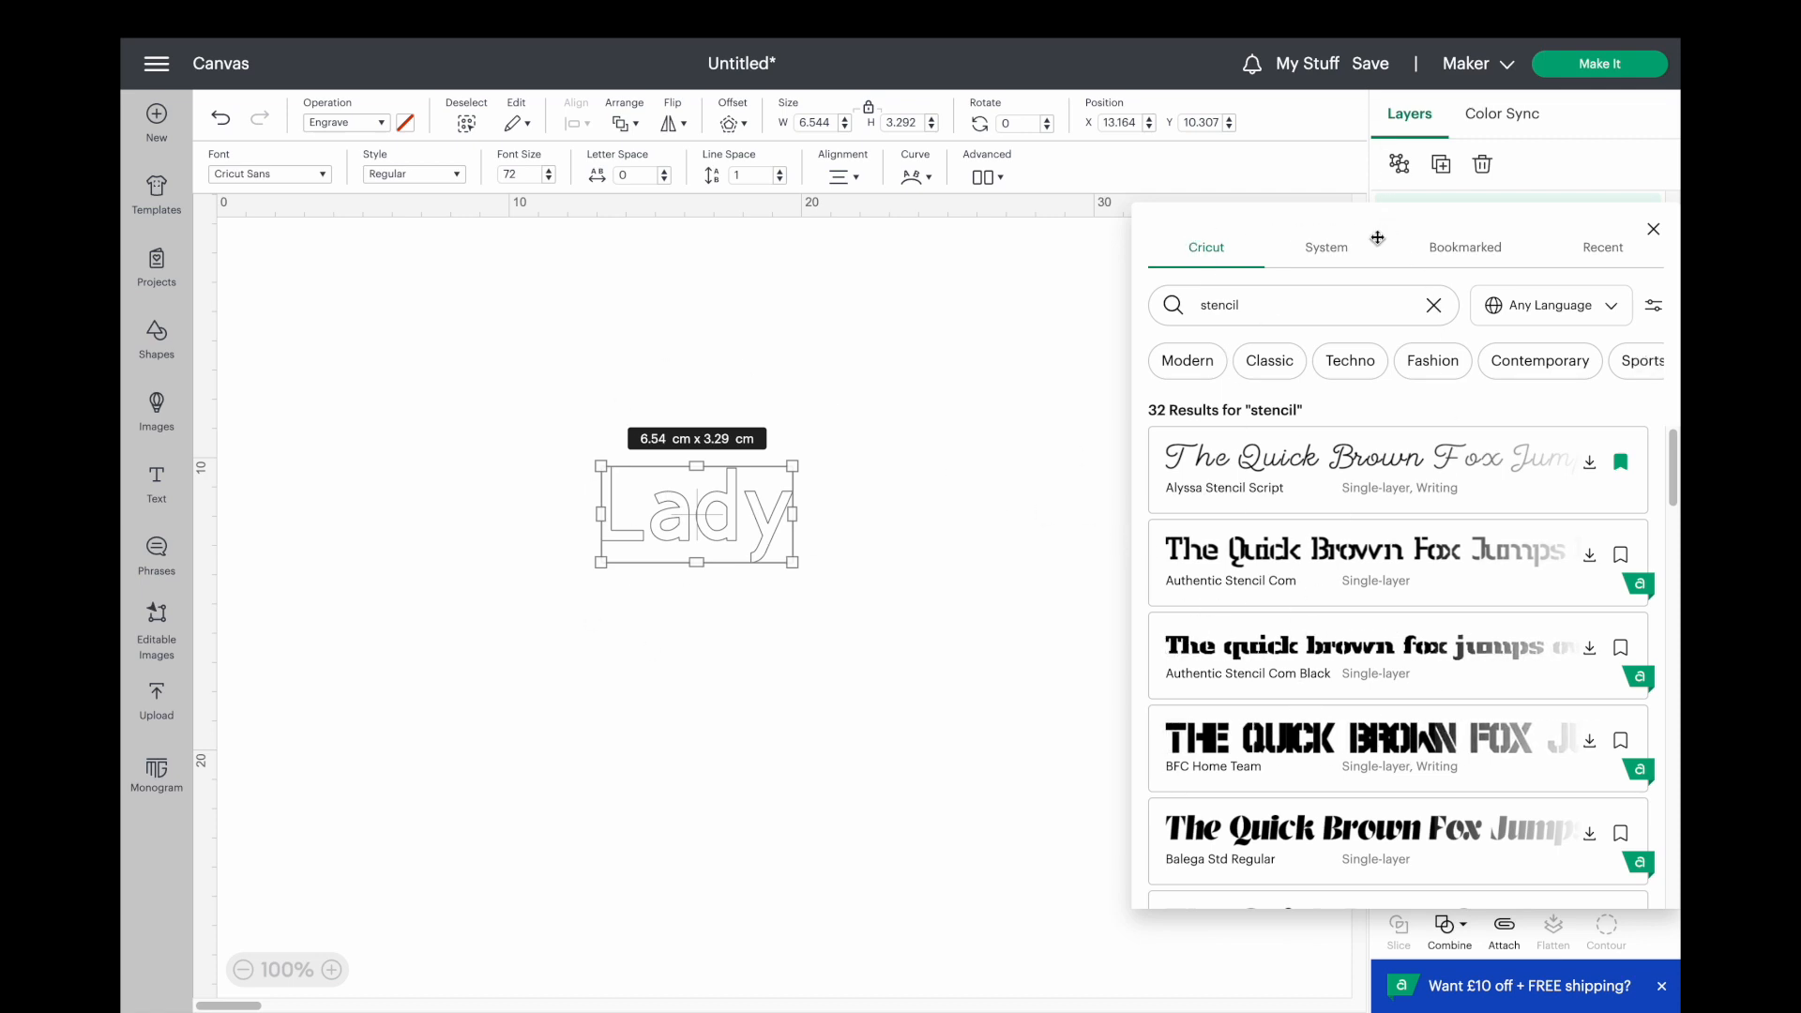
drag(1388, 225, 1435, 223)
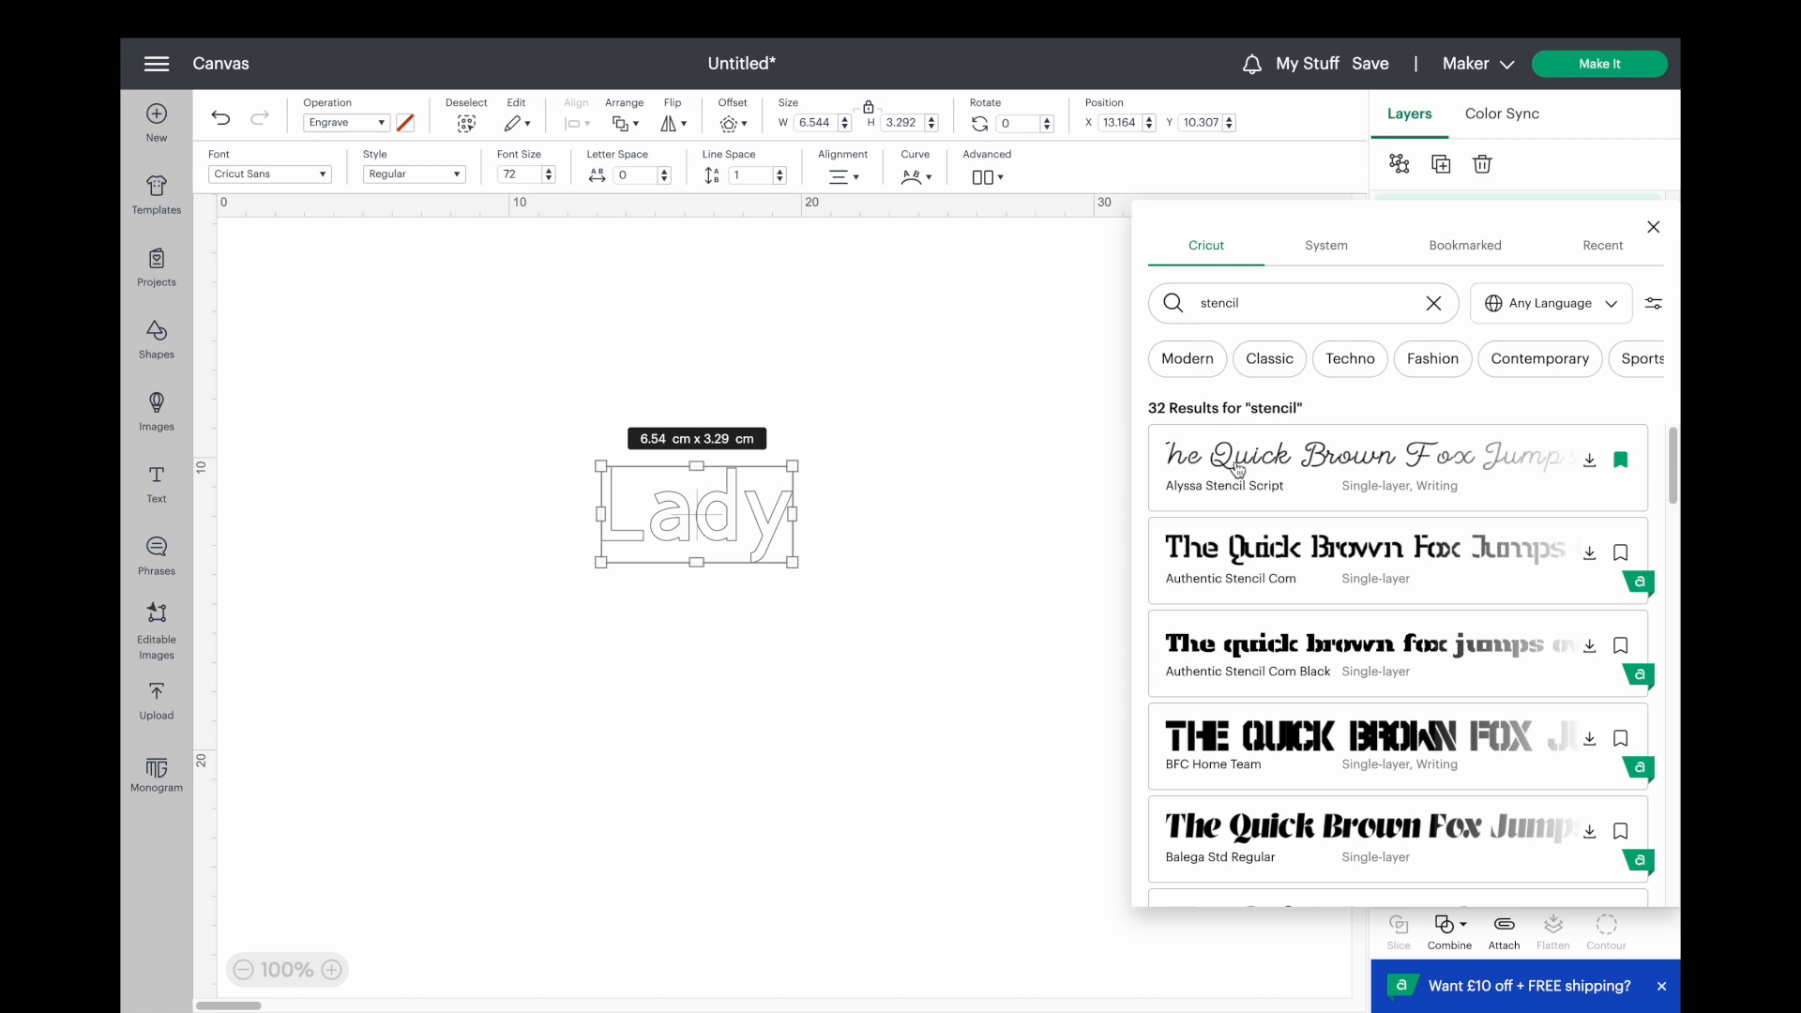
click(1240, 468)
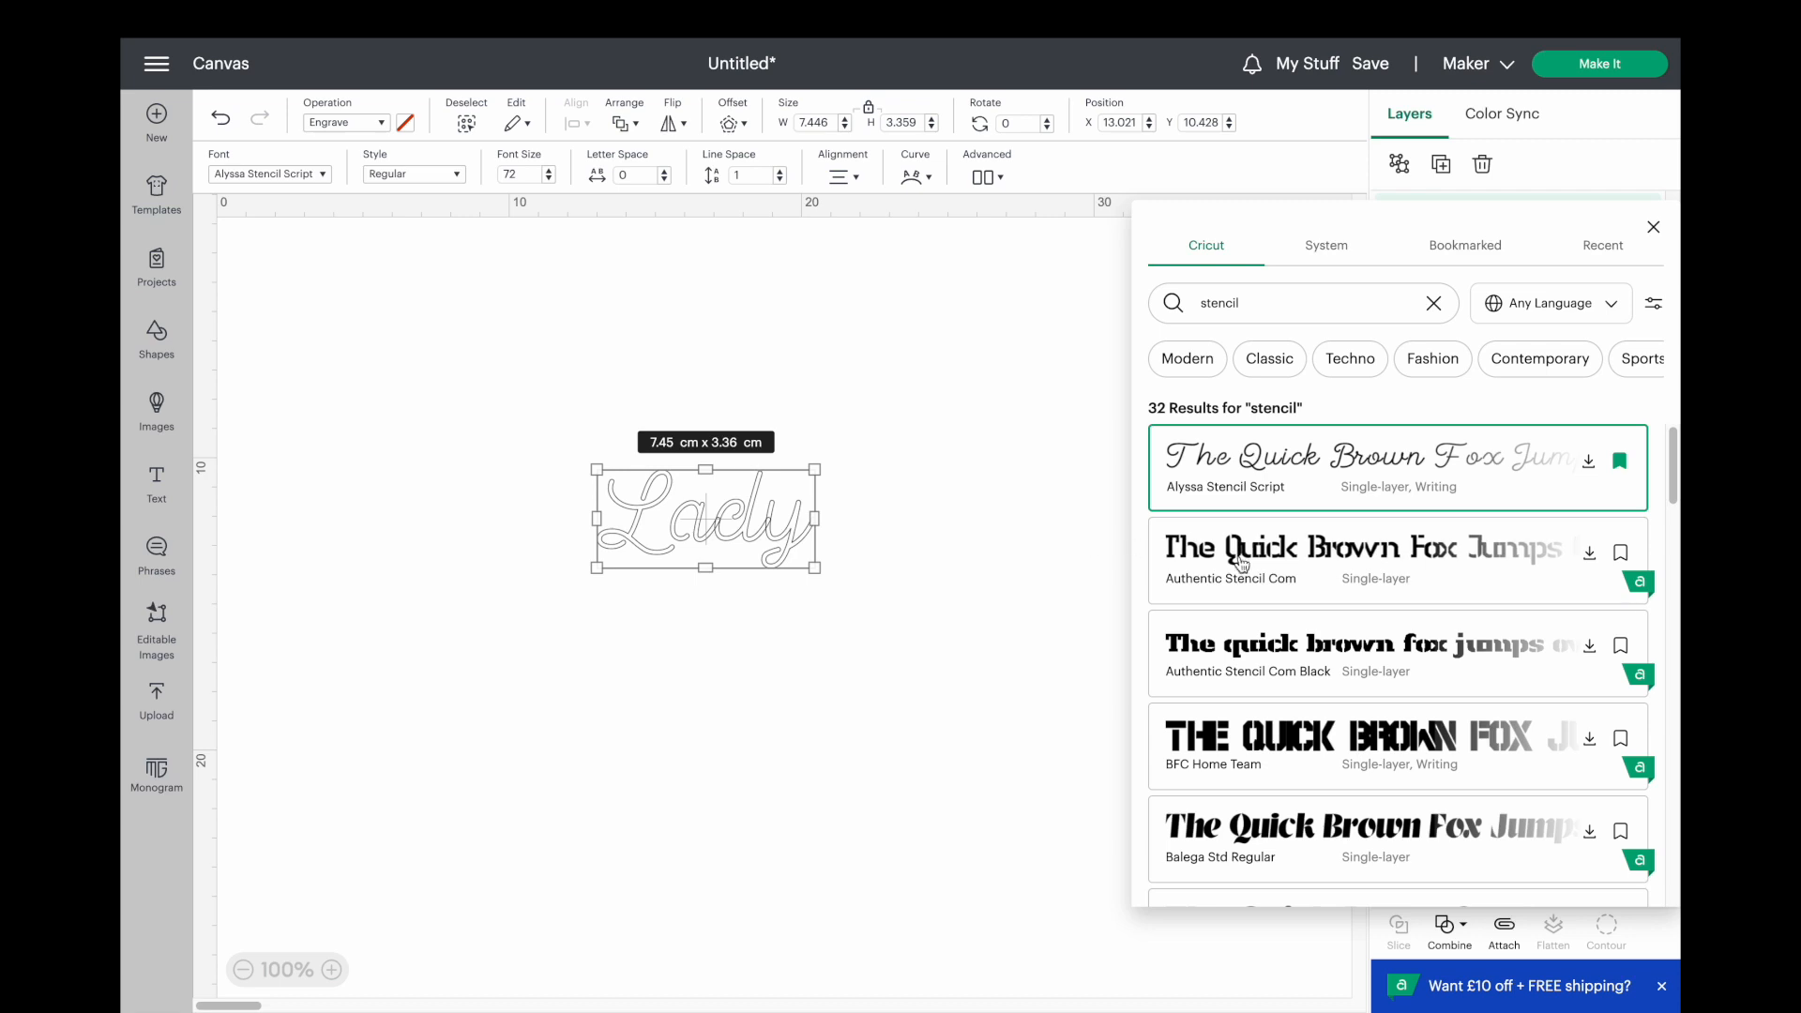
Try the Authentic Stencil Com font on the "Lady" text.
click(1269, 566)
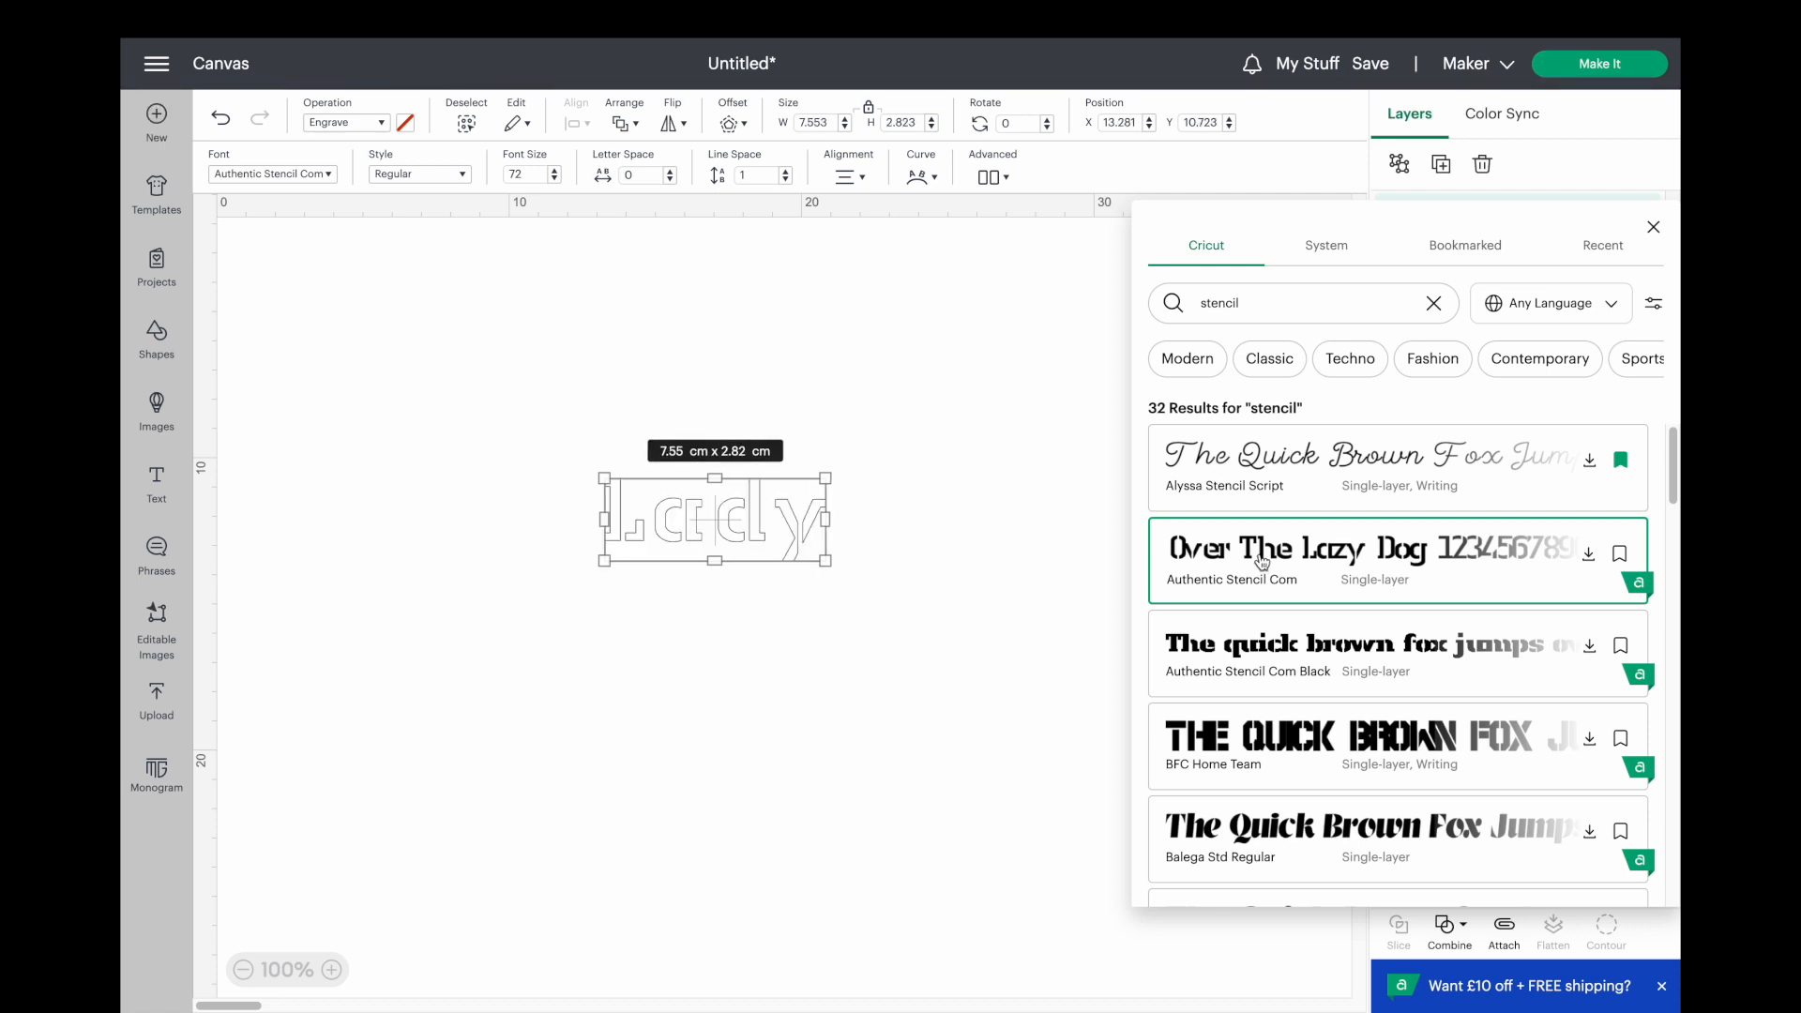
click(1088, 601)
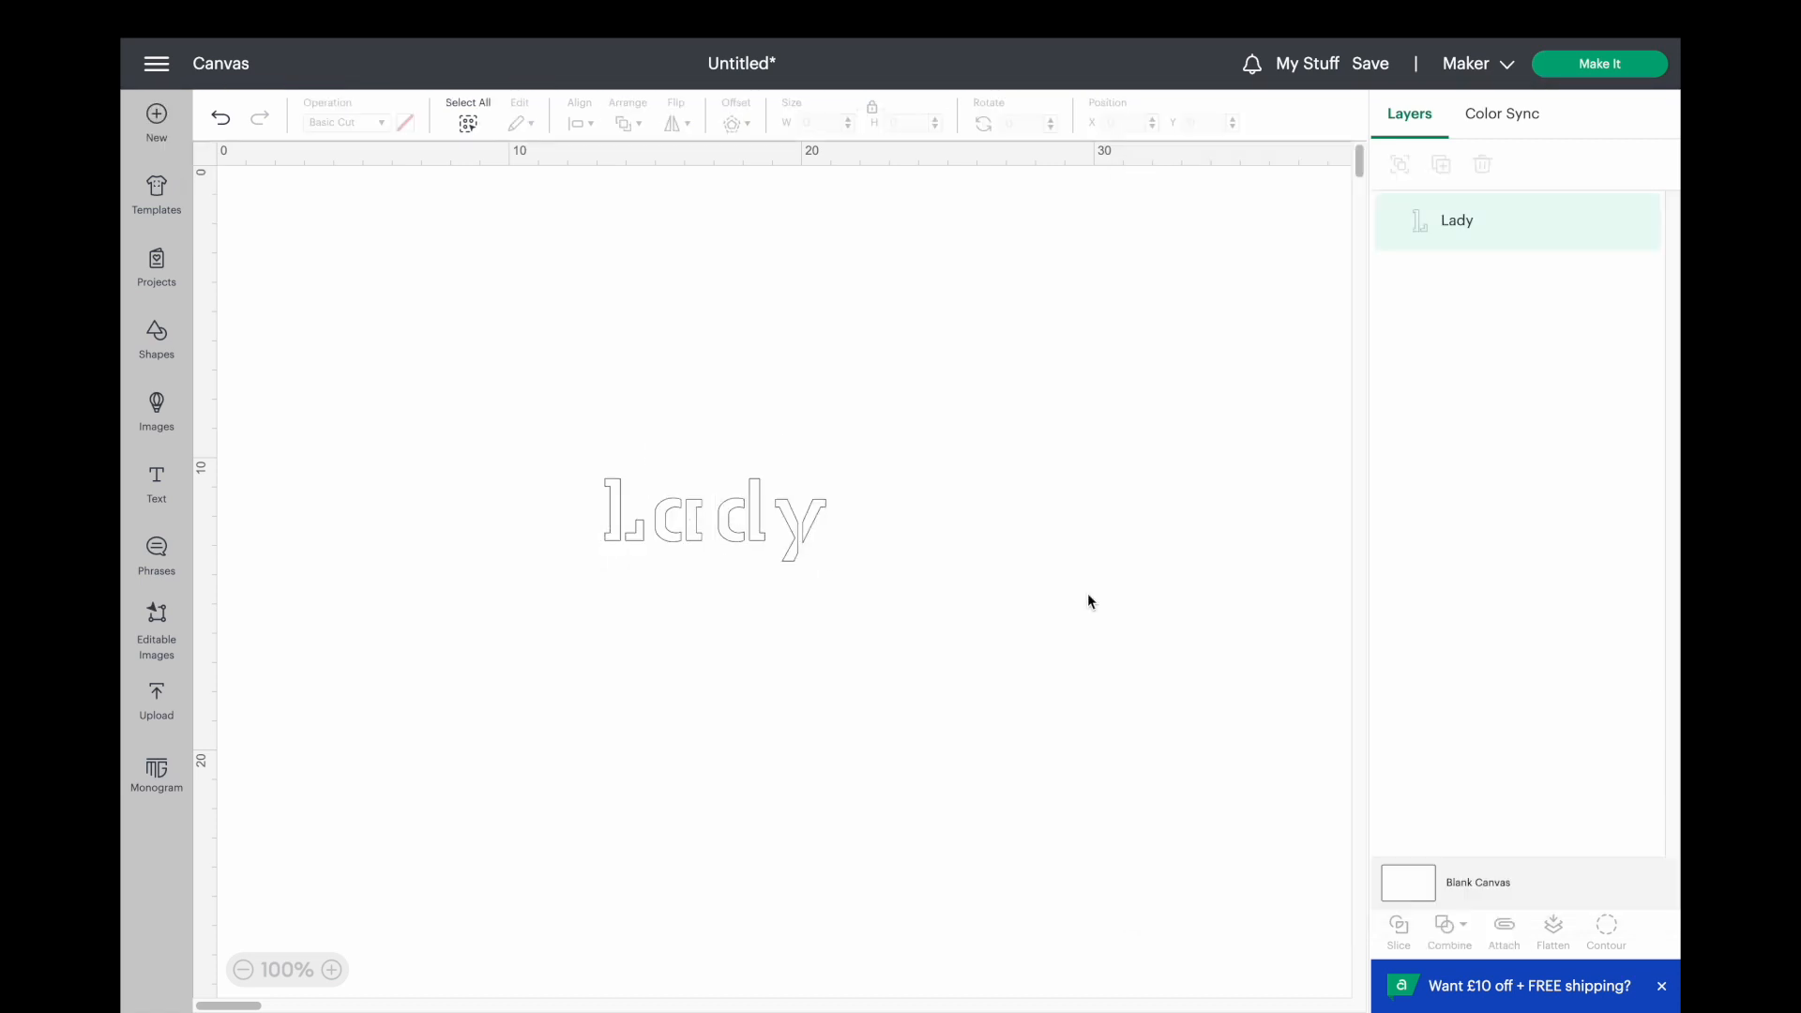
Look through the stencil fonts and set the "Lady" text back to Alyssa Stencil Script.
click(768, 542)
click(316, 175)
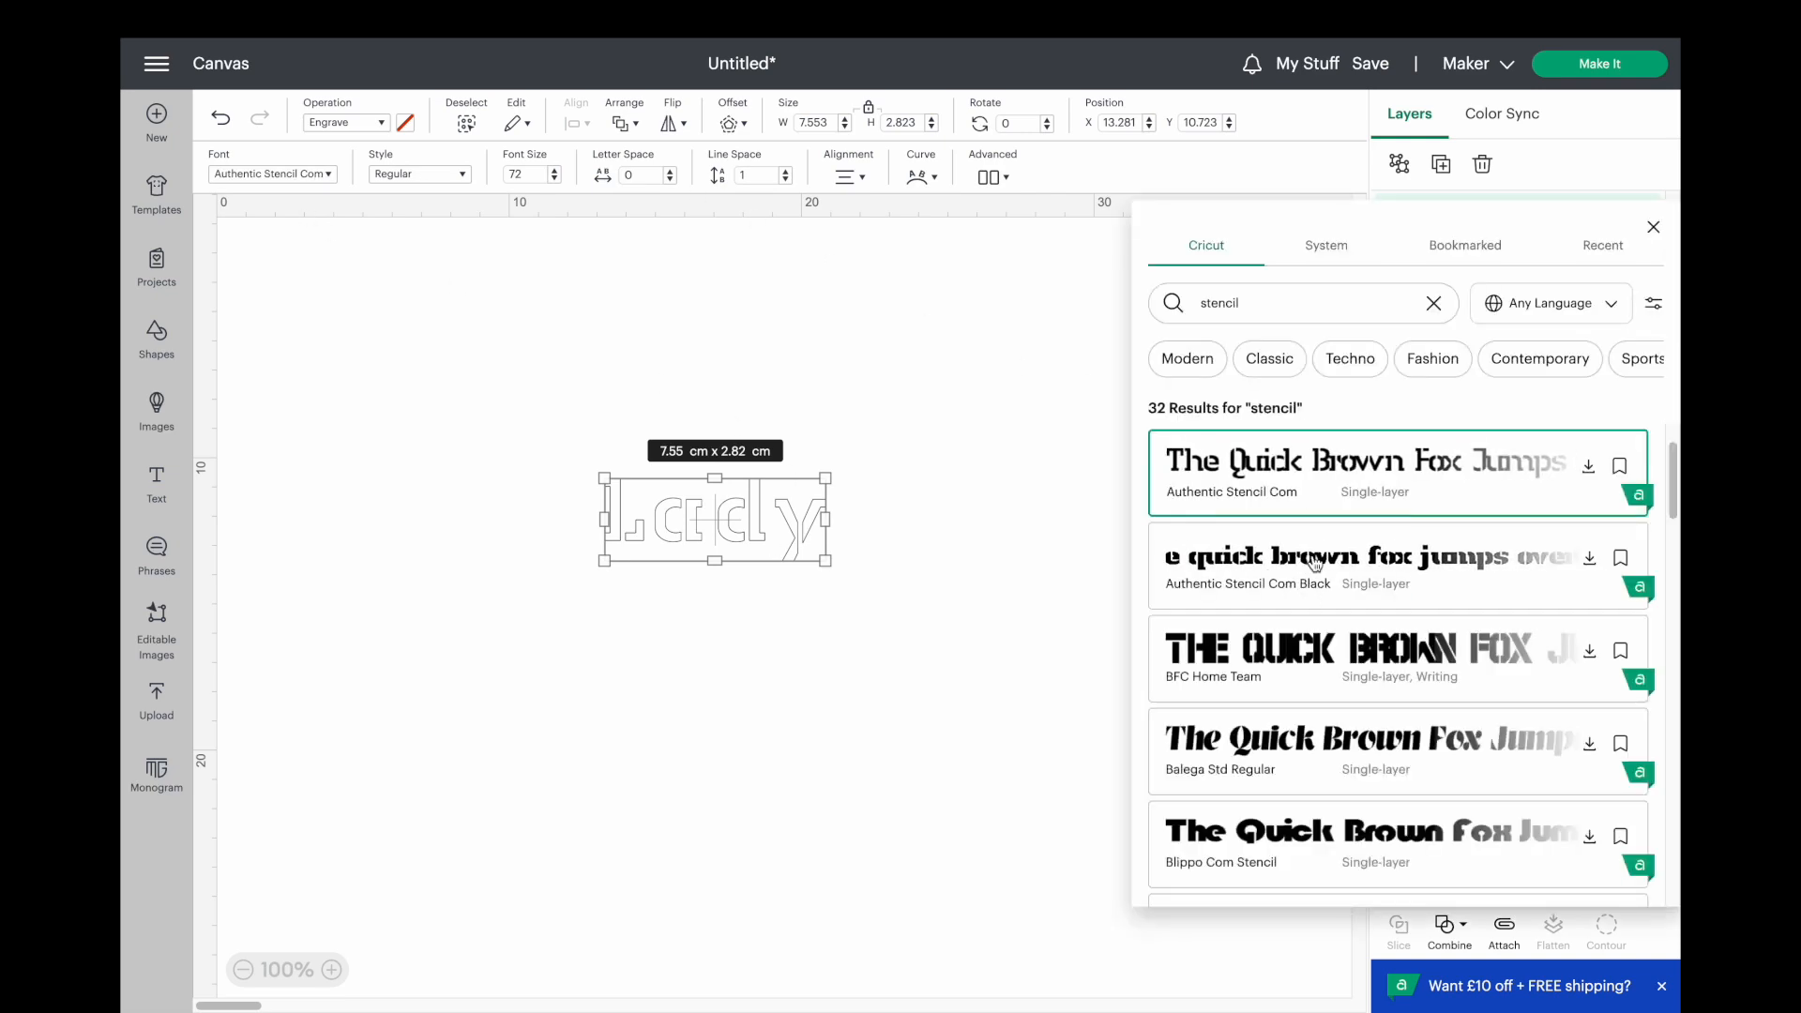
scroll(1318, 576, down, 2)
scroll(1318, 576, down, 15)
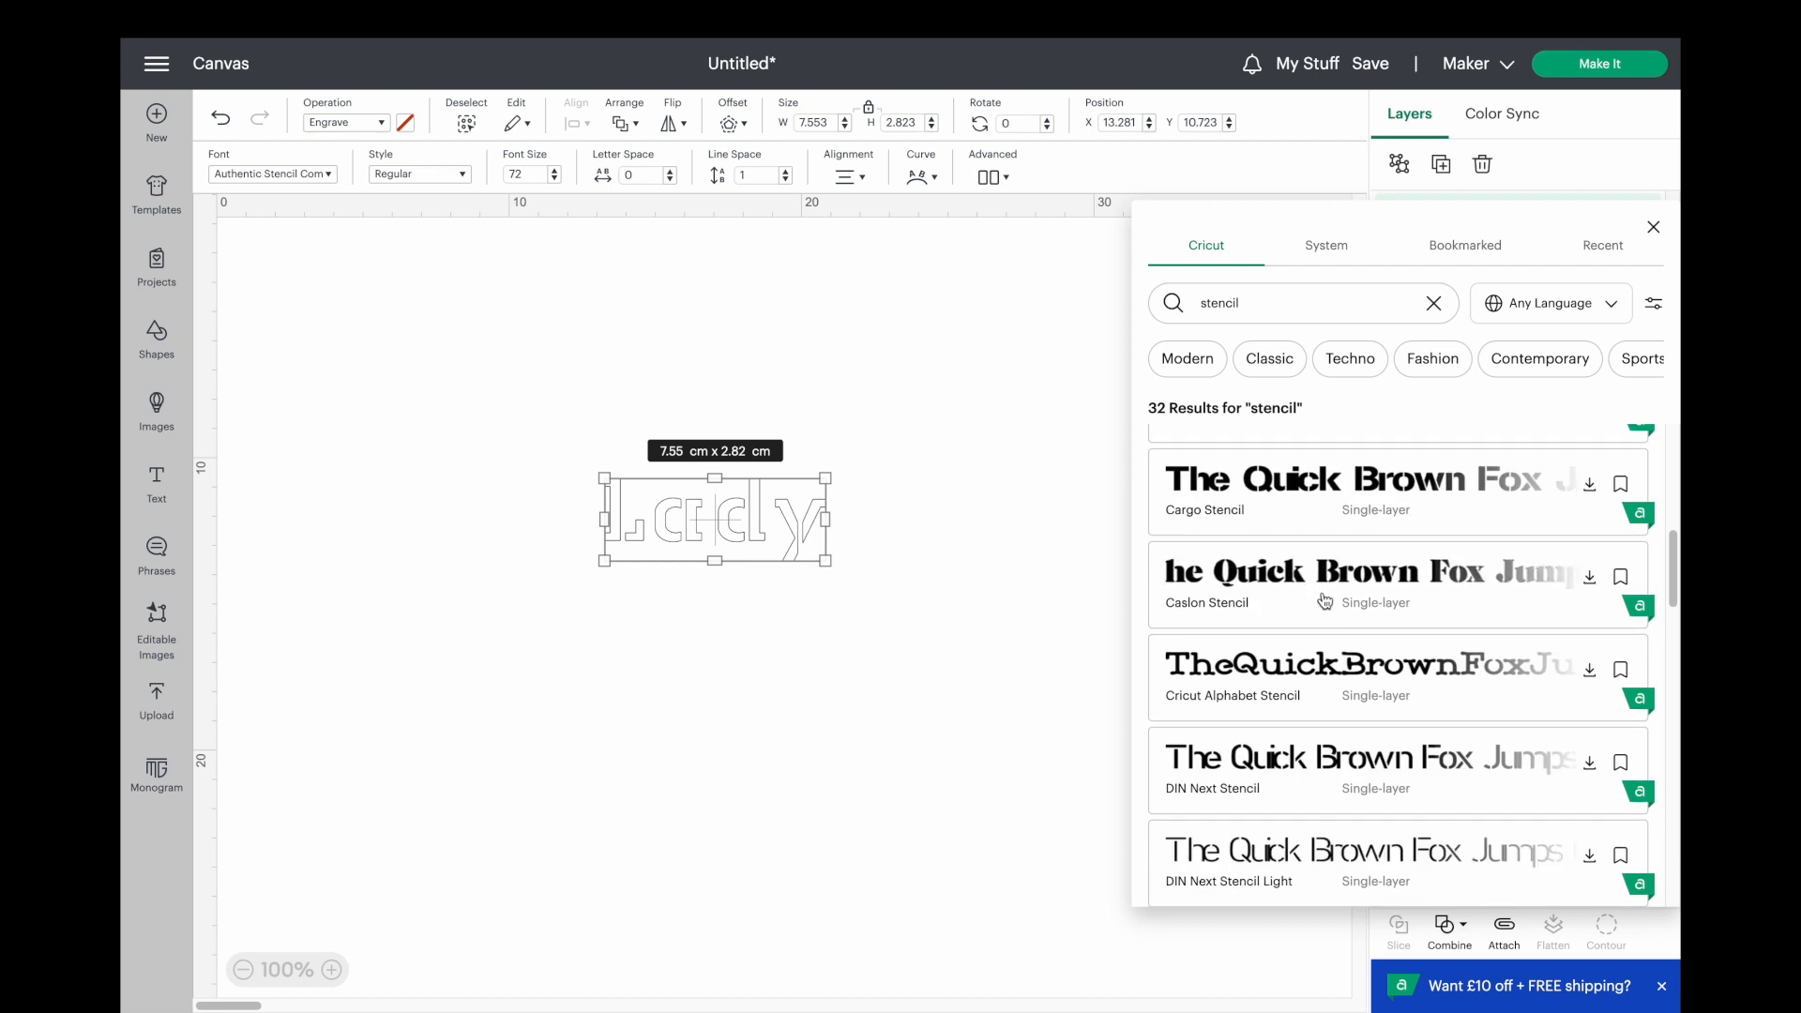
scroll(1333, 661, down, 10)
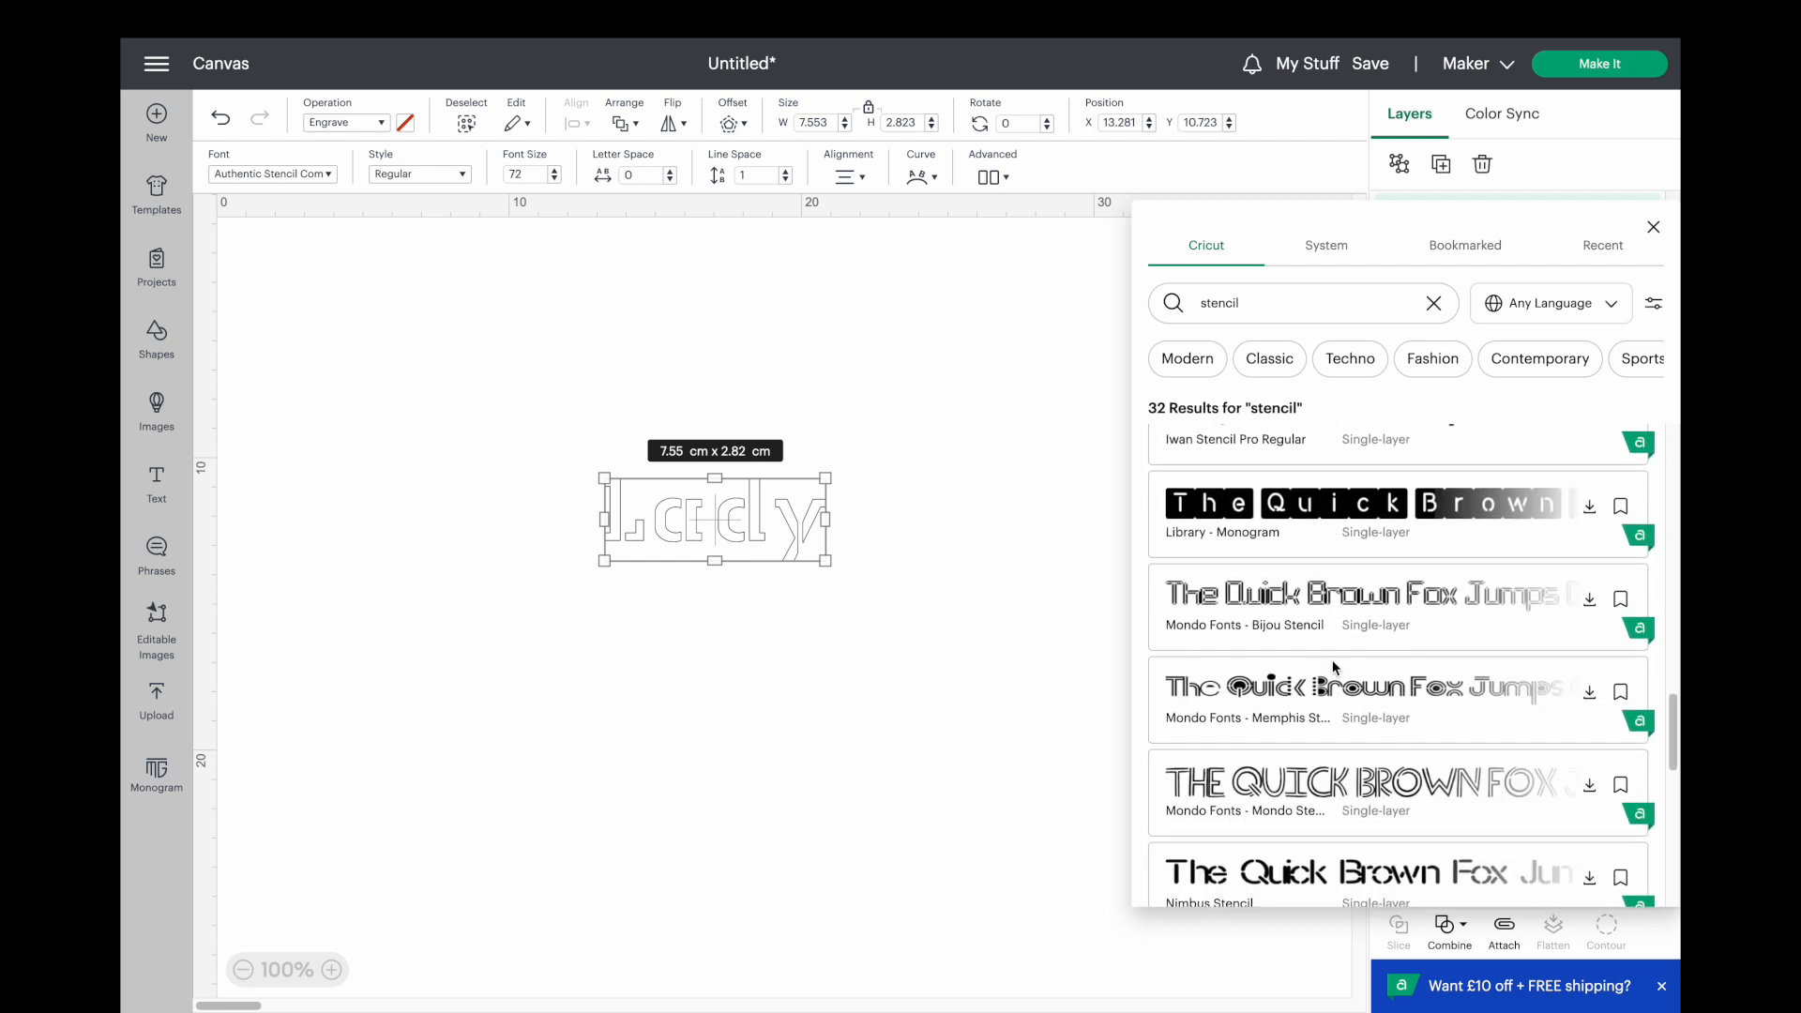
scroll(1336, 668, down, 1)
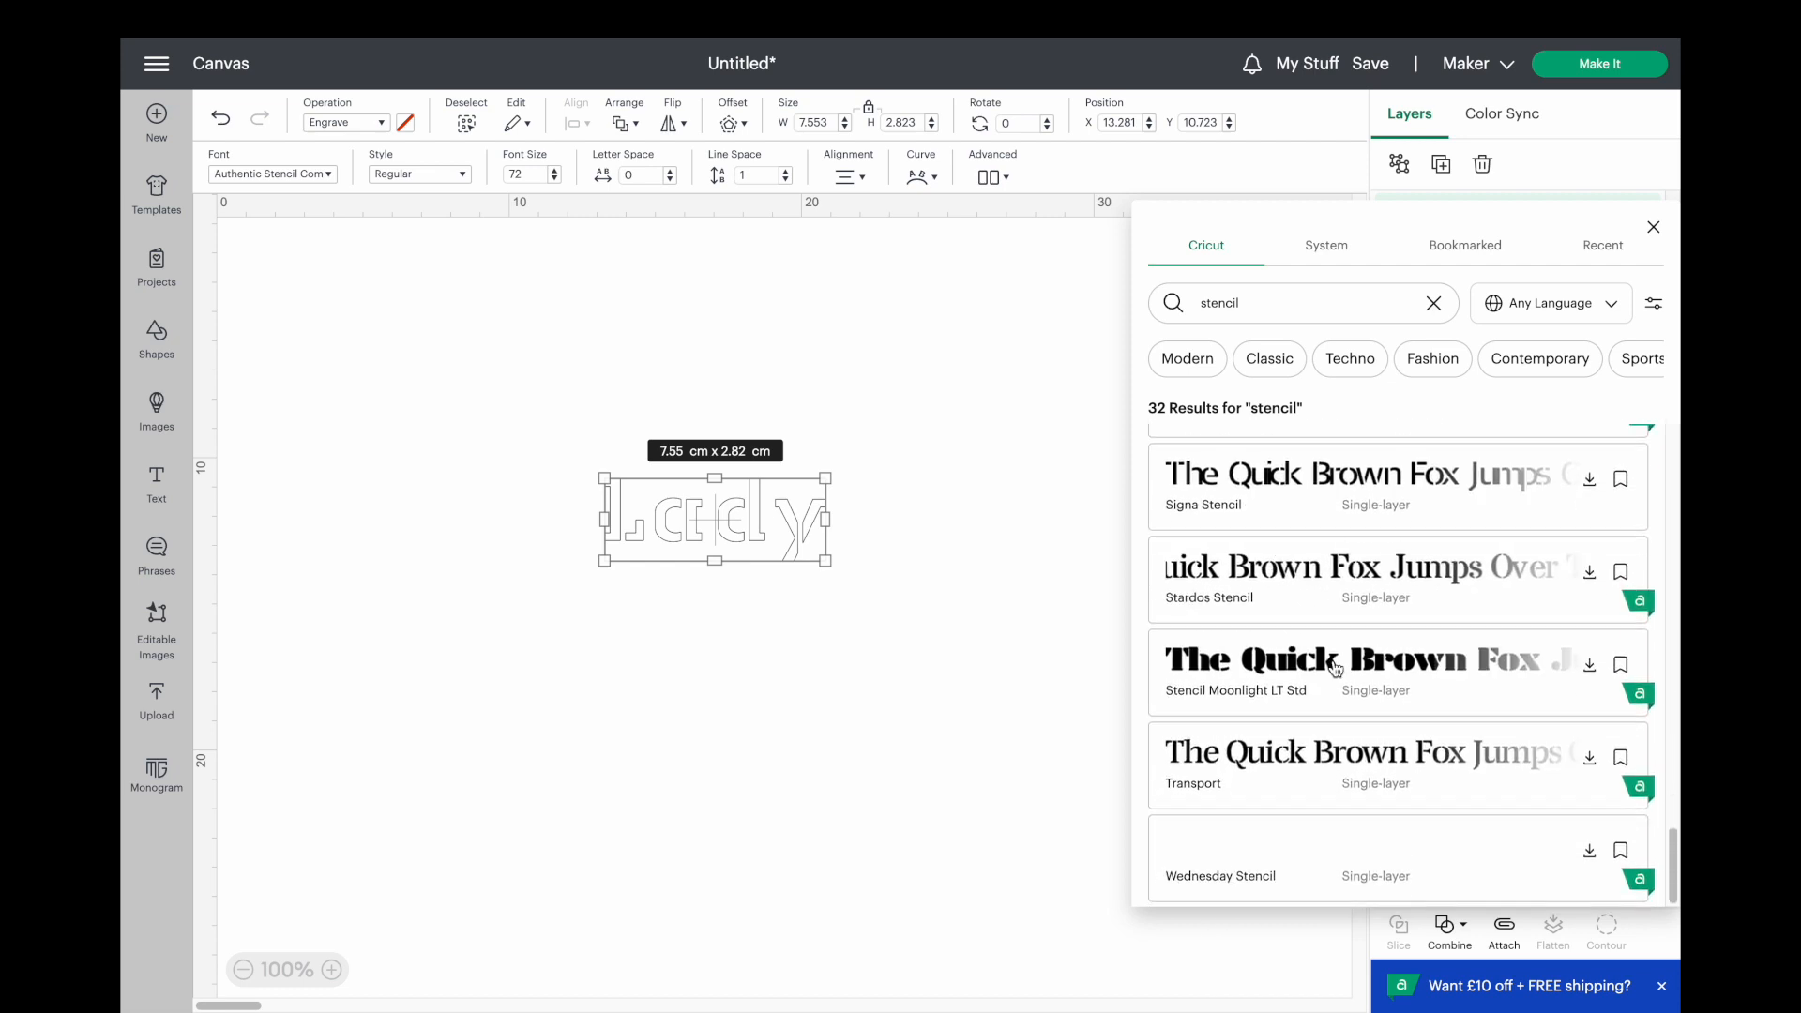
scroll(1349, 654, up, 15)
scroll(1350, 654, up, 5)
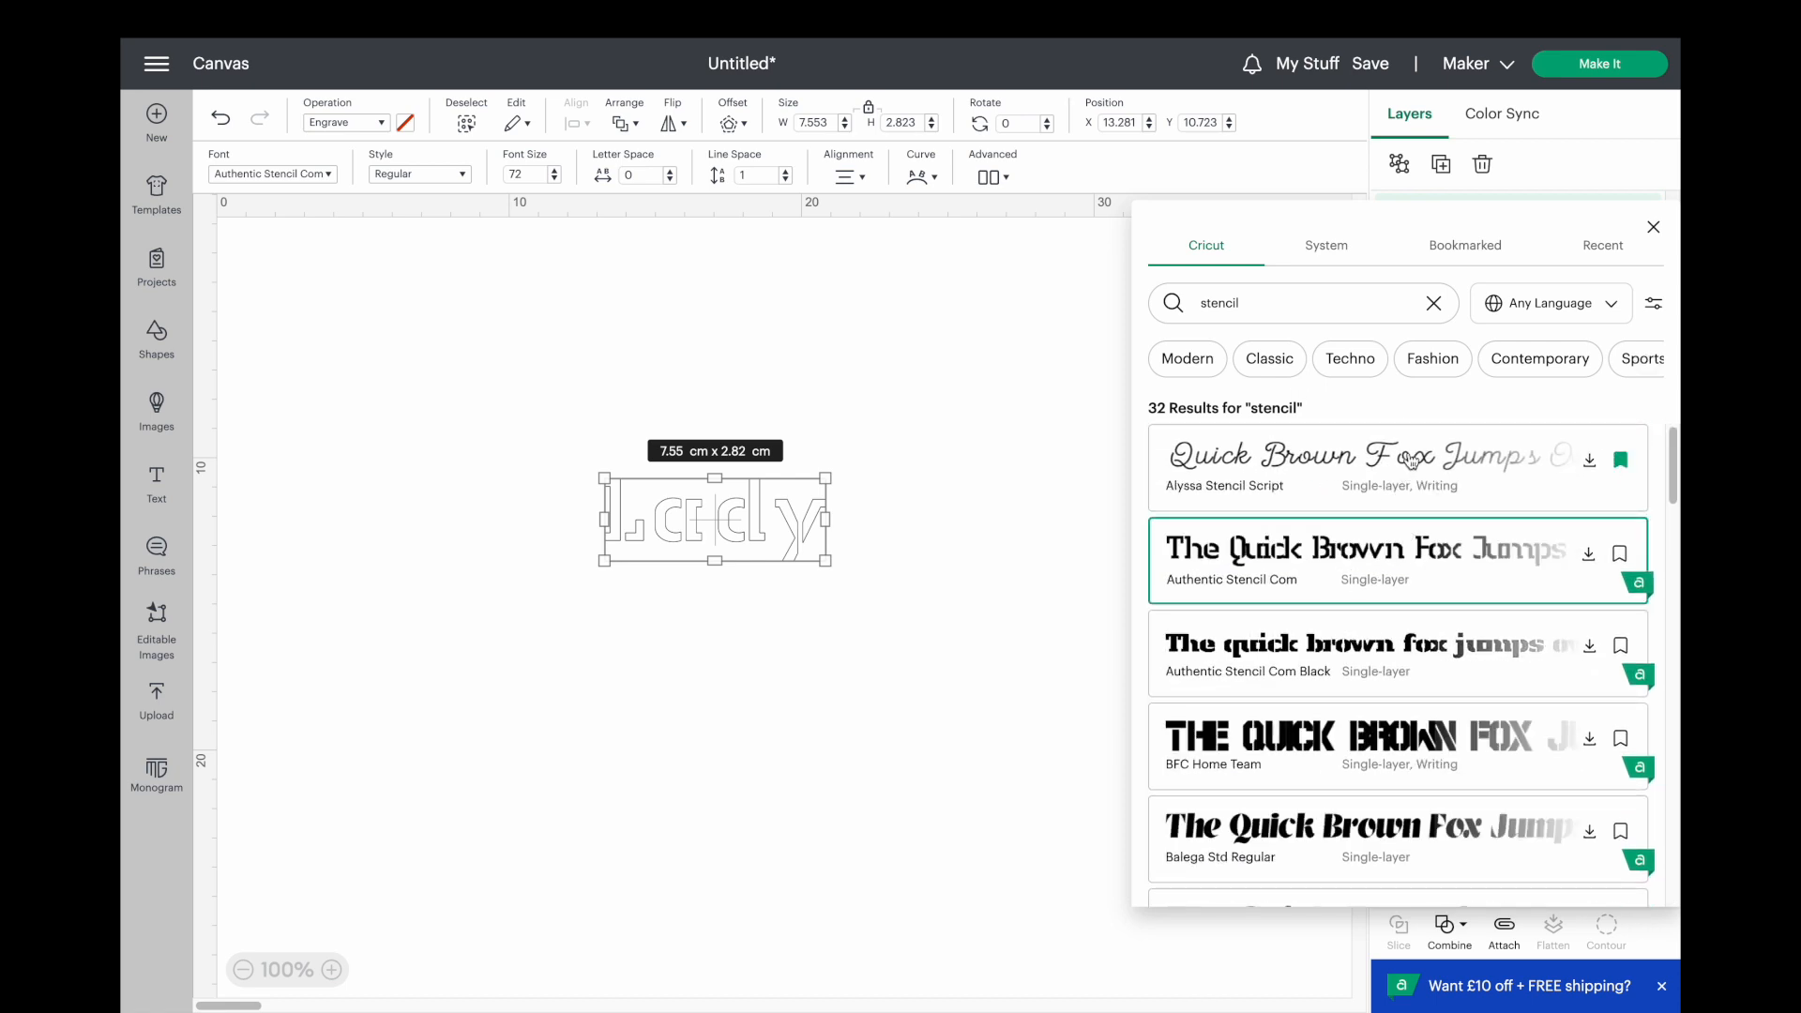
click(1388, 503)
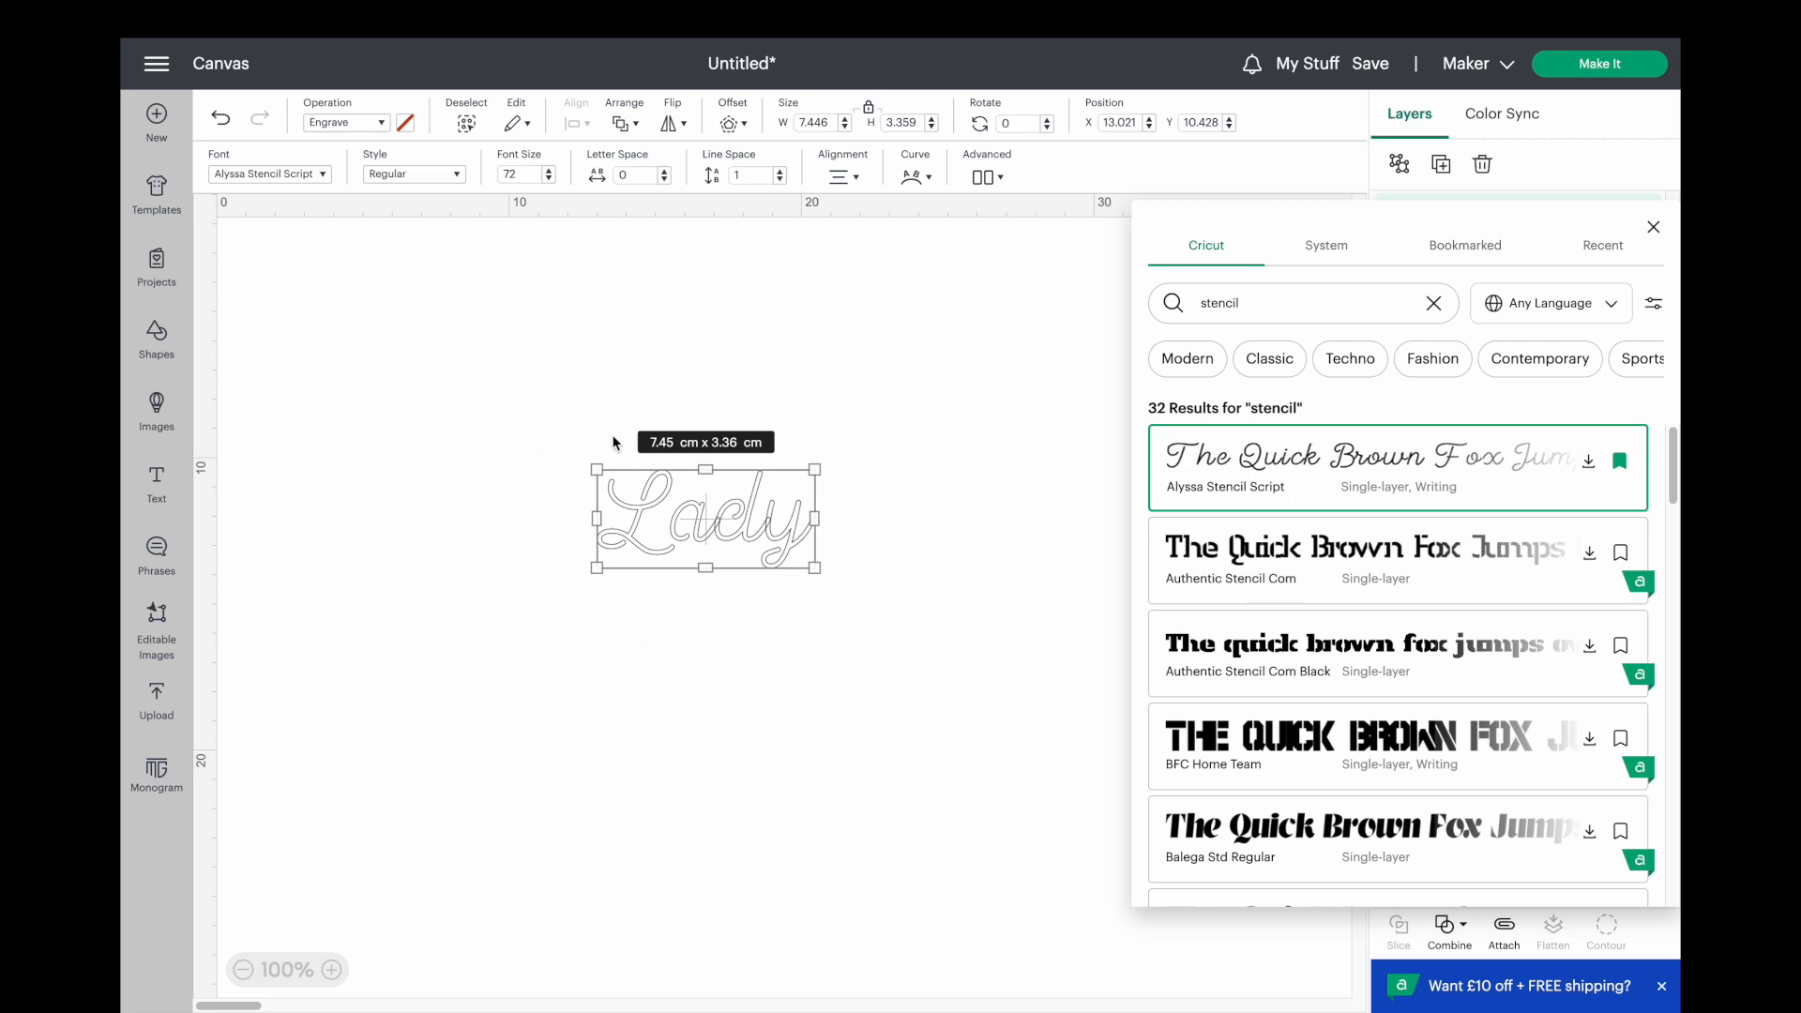
click(919, 448)
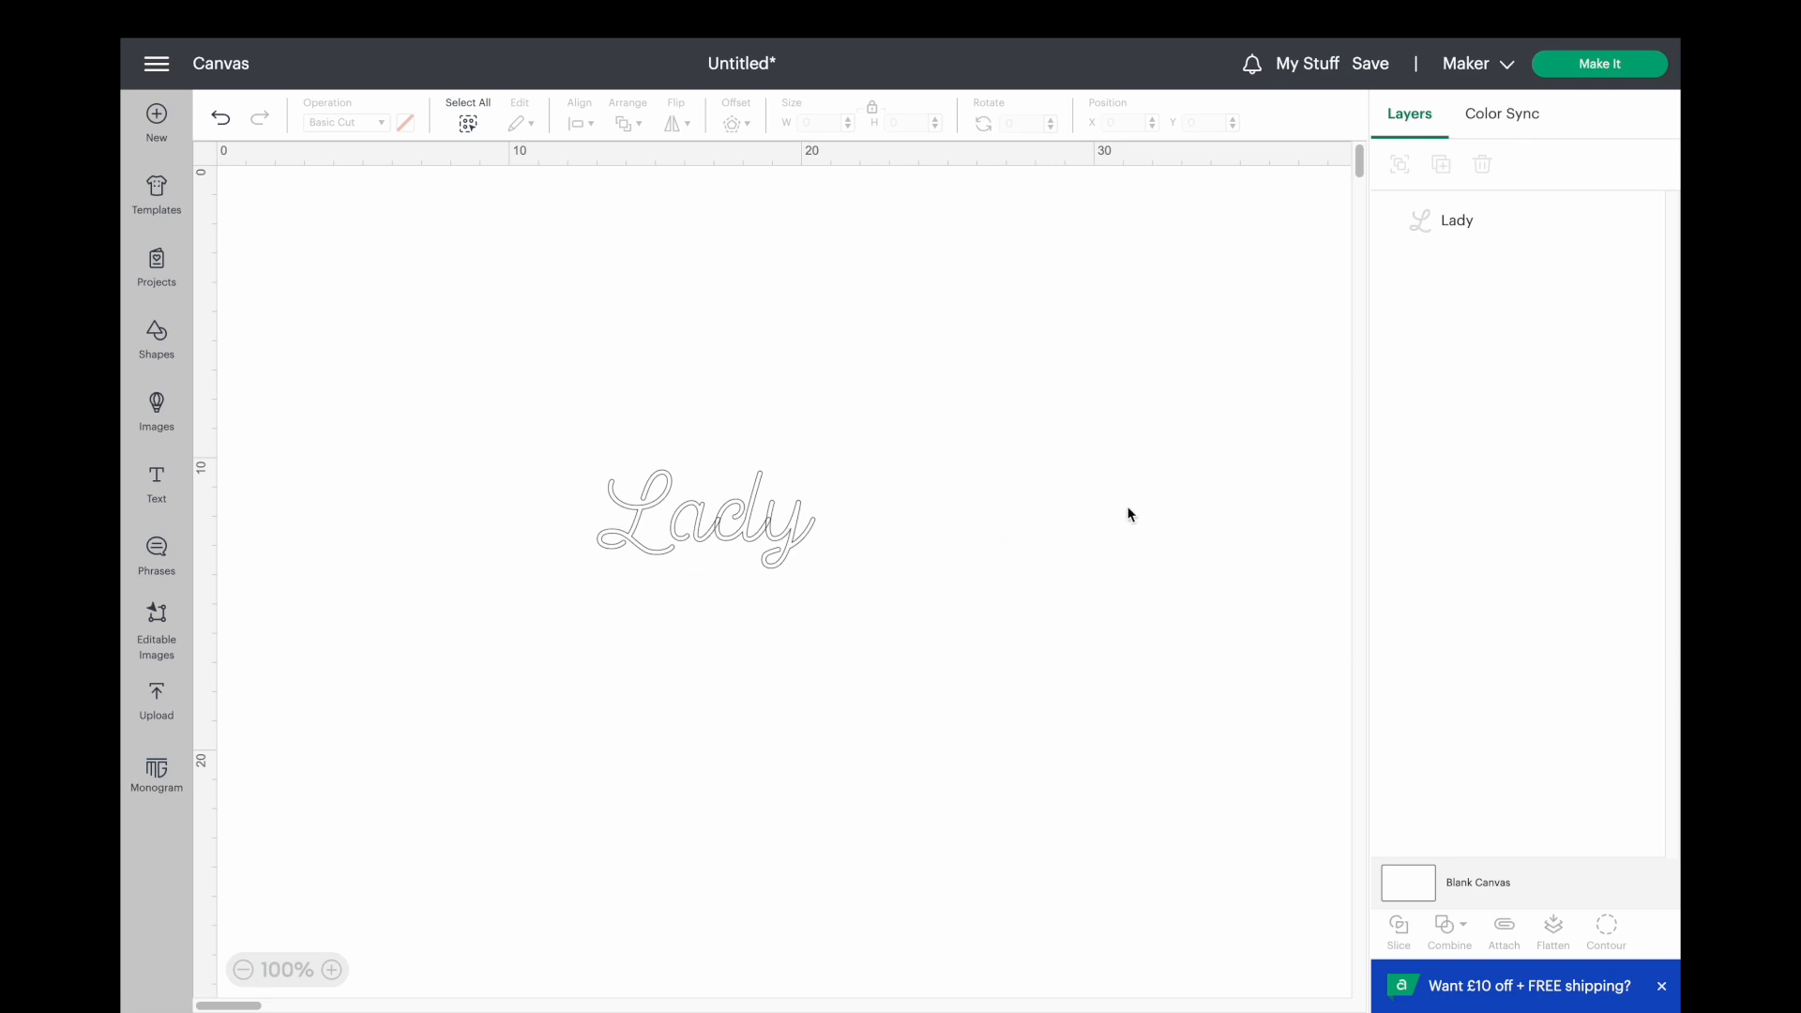
Scale the "Lady" text down to about 2.08 x 0.94 cm and move it to about X 16.9, Y 12.9 cm.
click(671, 519)
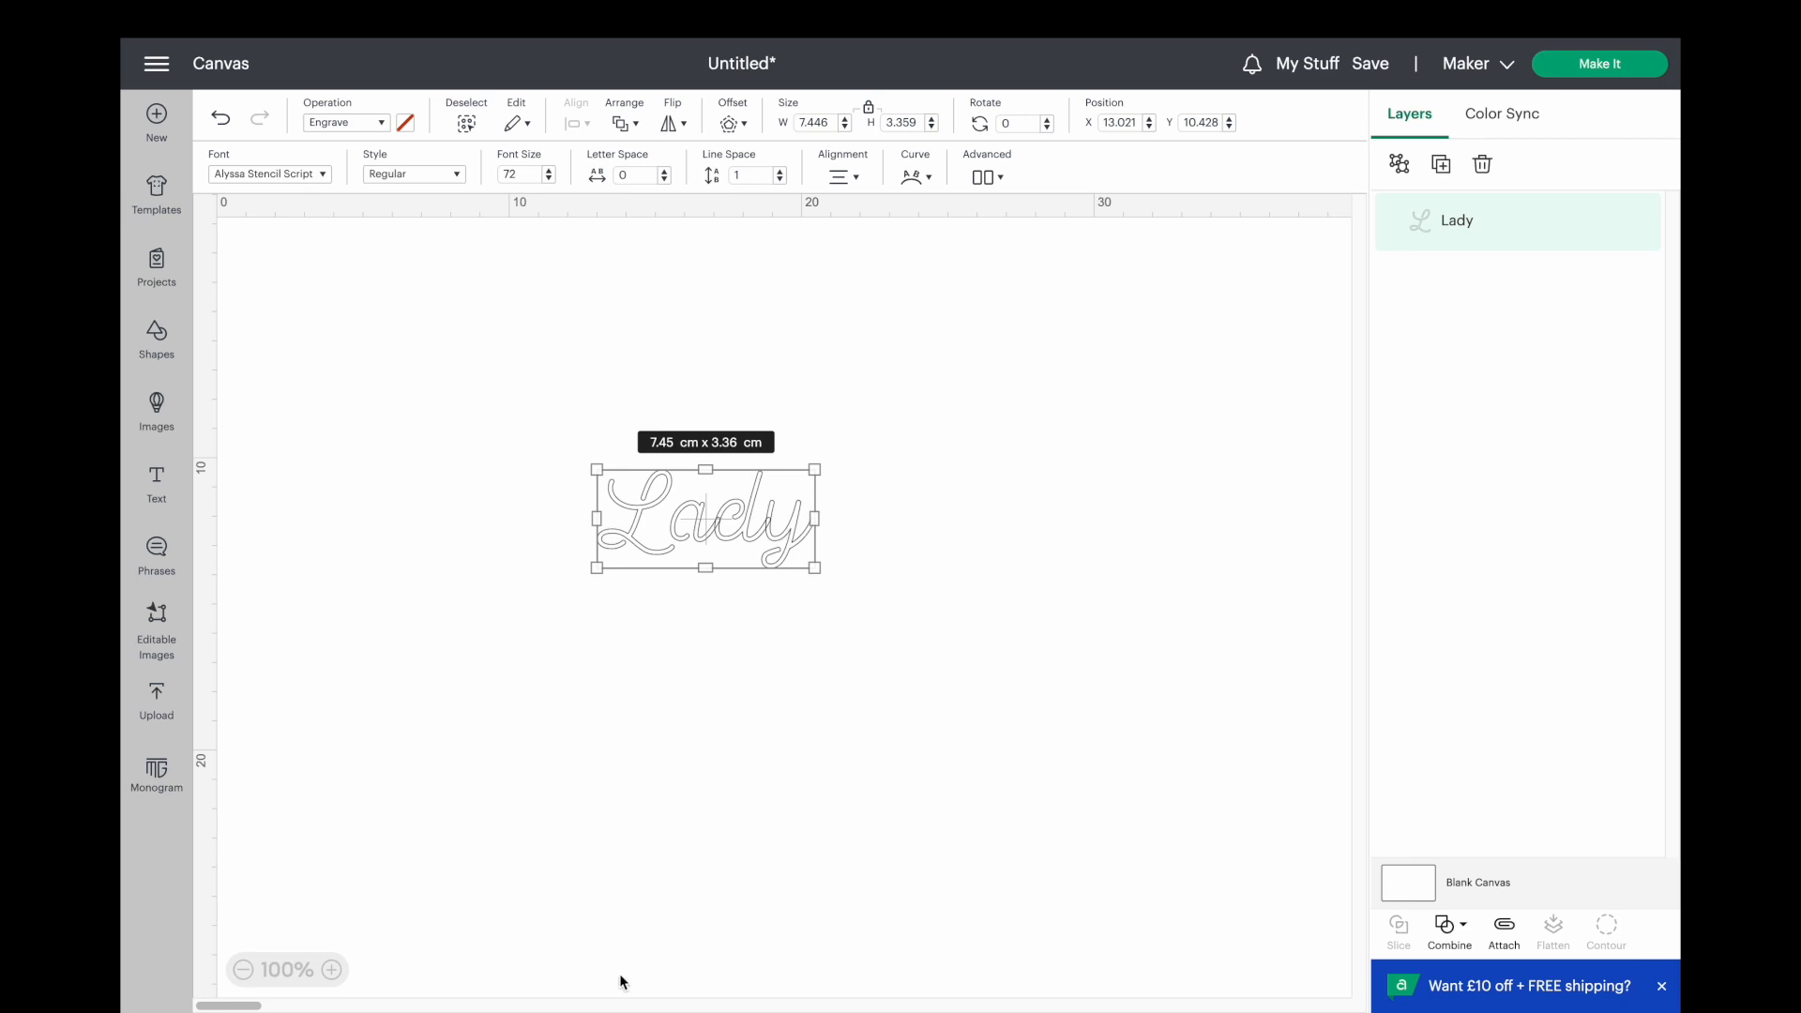
drag(814, 567, 664, 496)
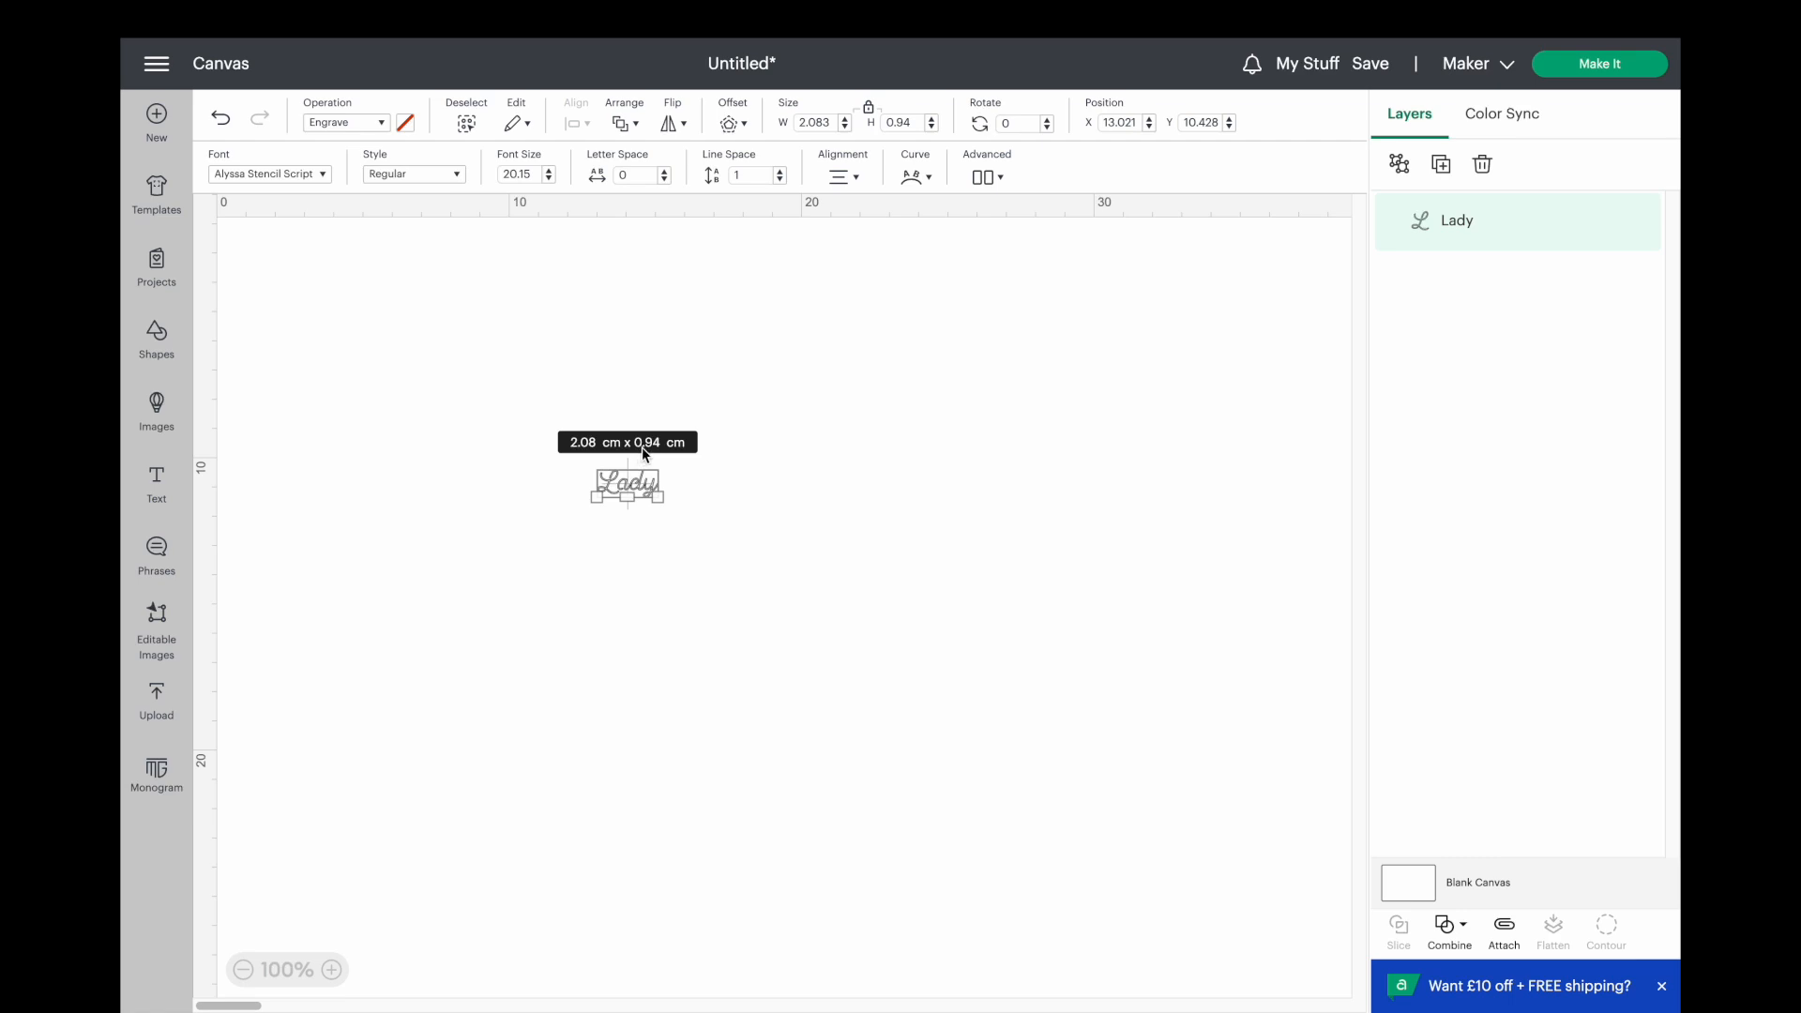
click(333, 971)
click(333, 971)
click(333, 971)
click(333, 971)
click(334, 971)
click(335, 971)
click(335, 971)
click(335, 970)
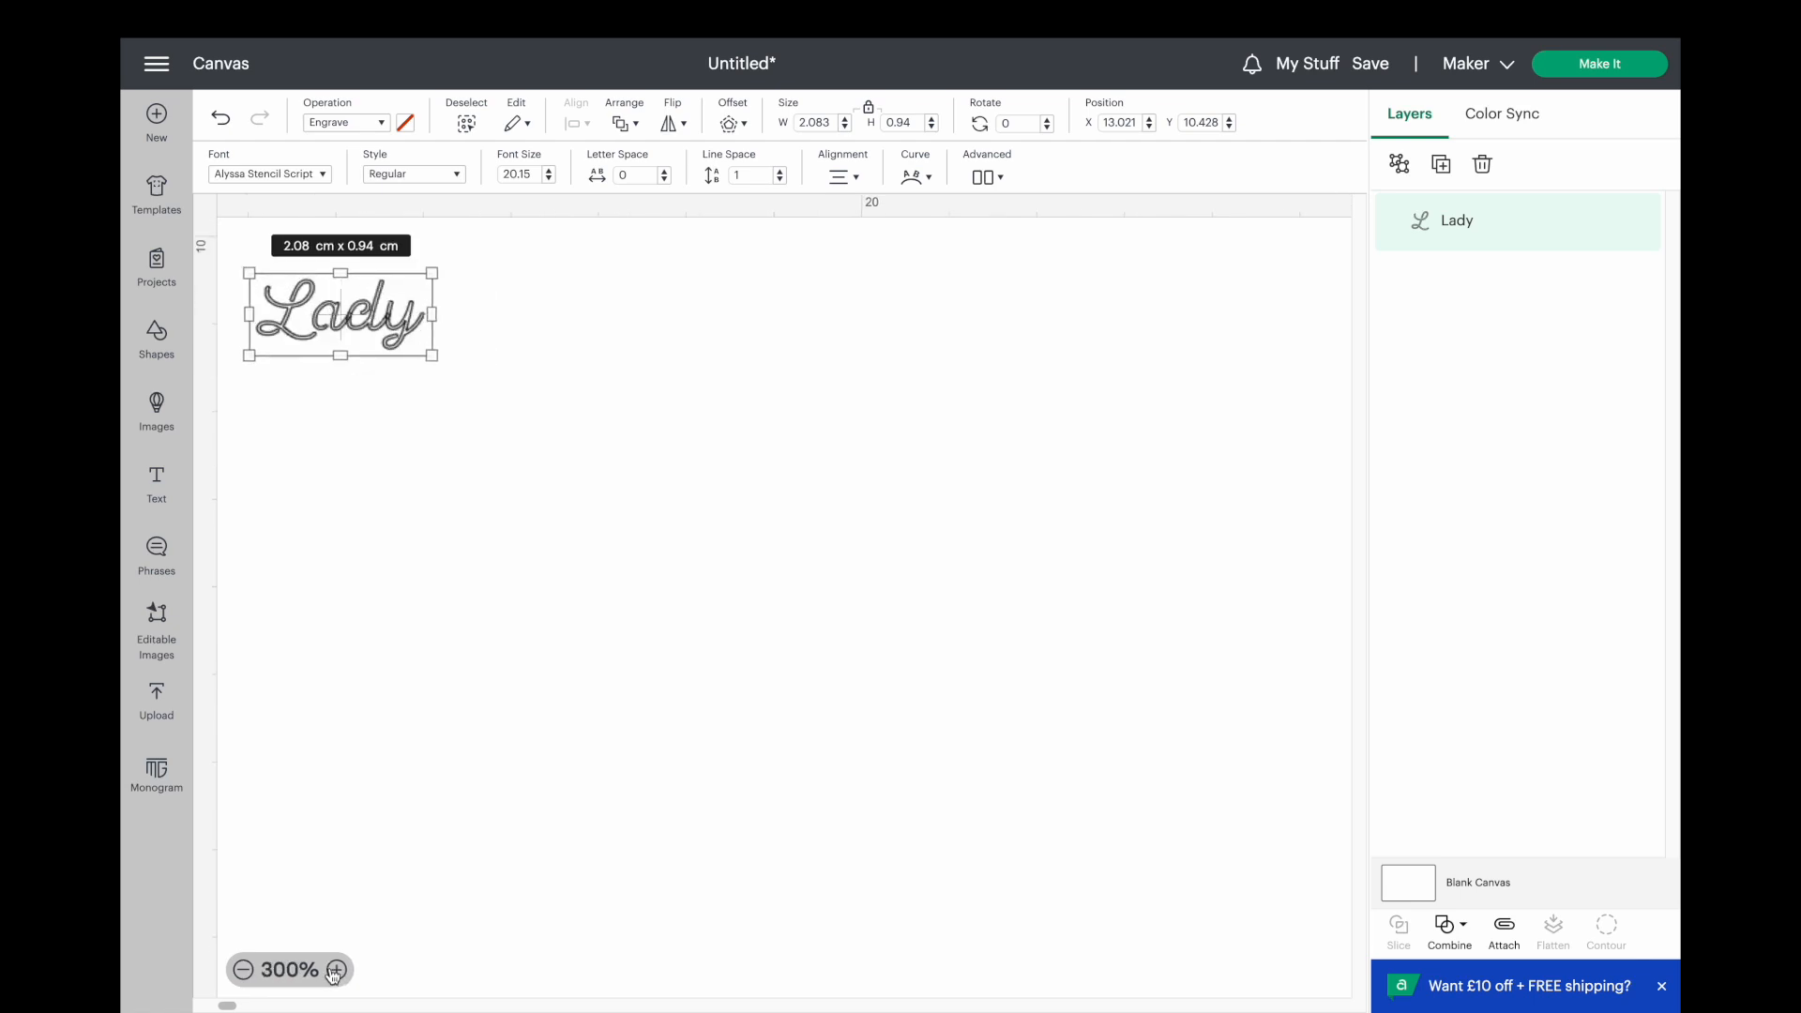
click(469, 472)
drag(310, 330, 647, 546)
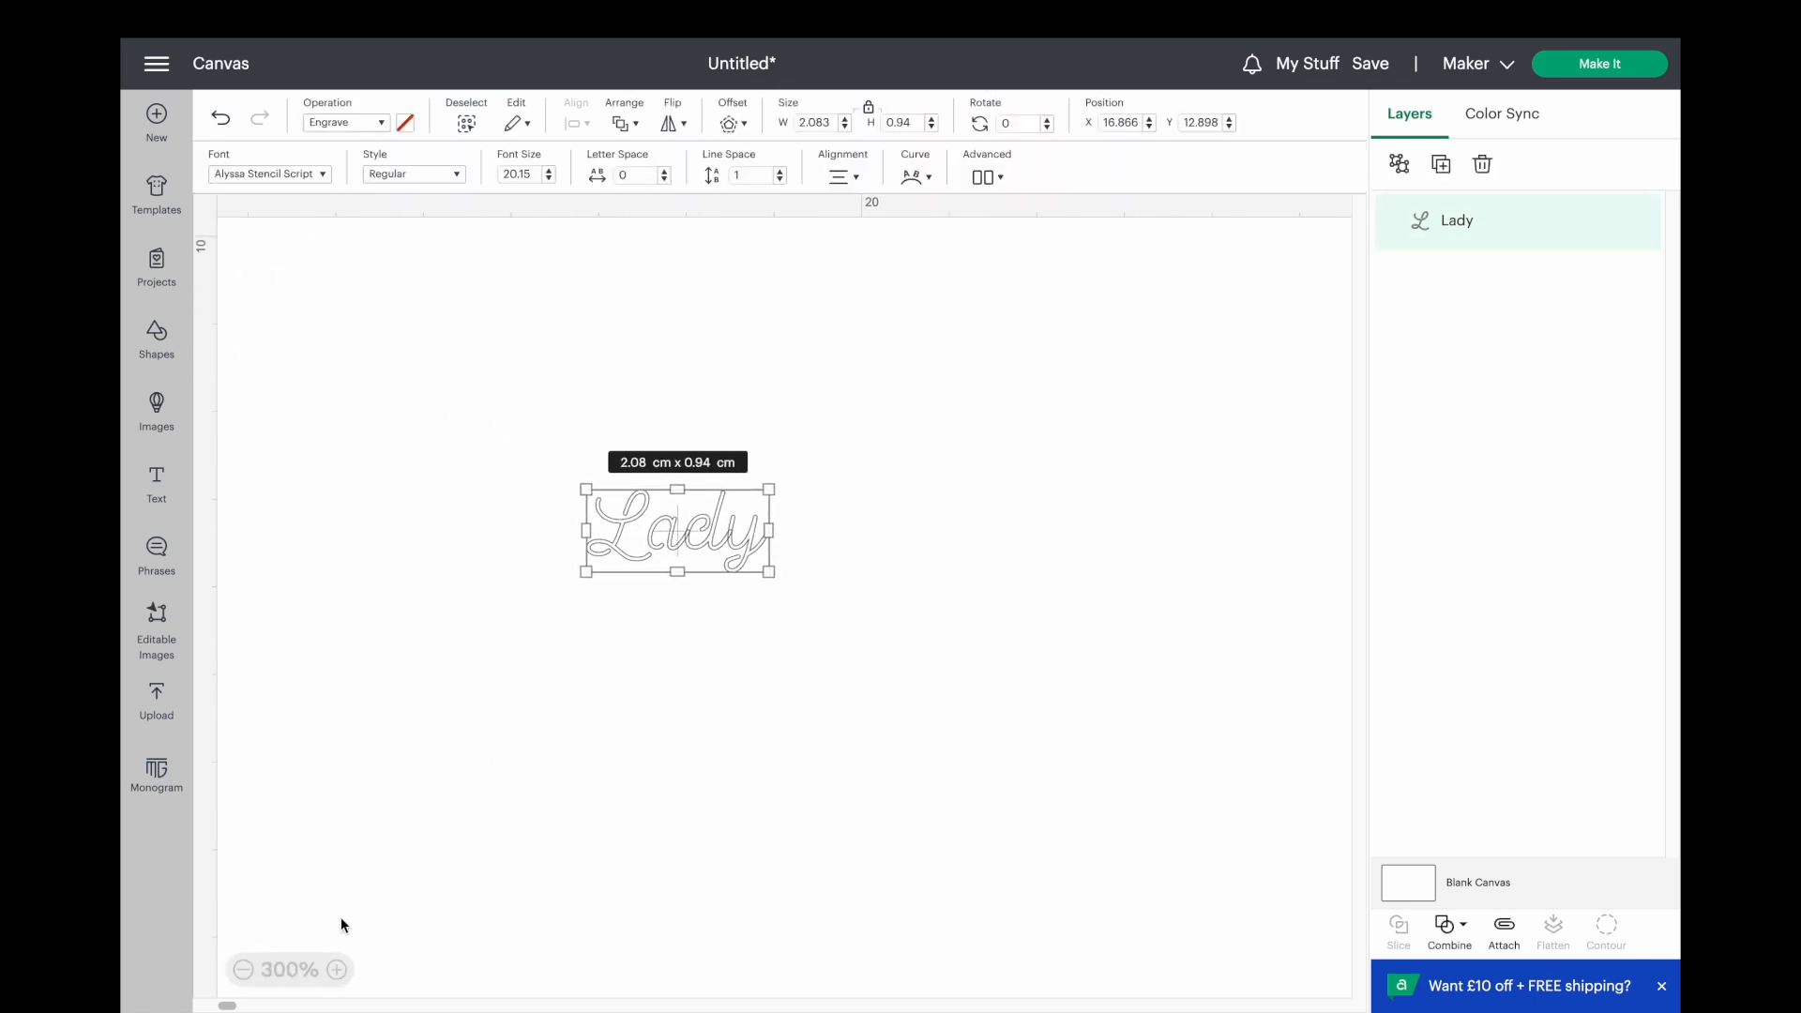
click(337, 972)
click(337, 972)
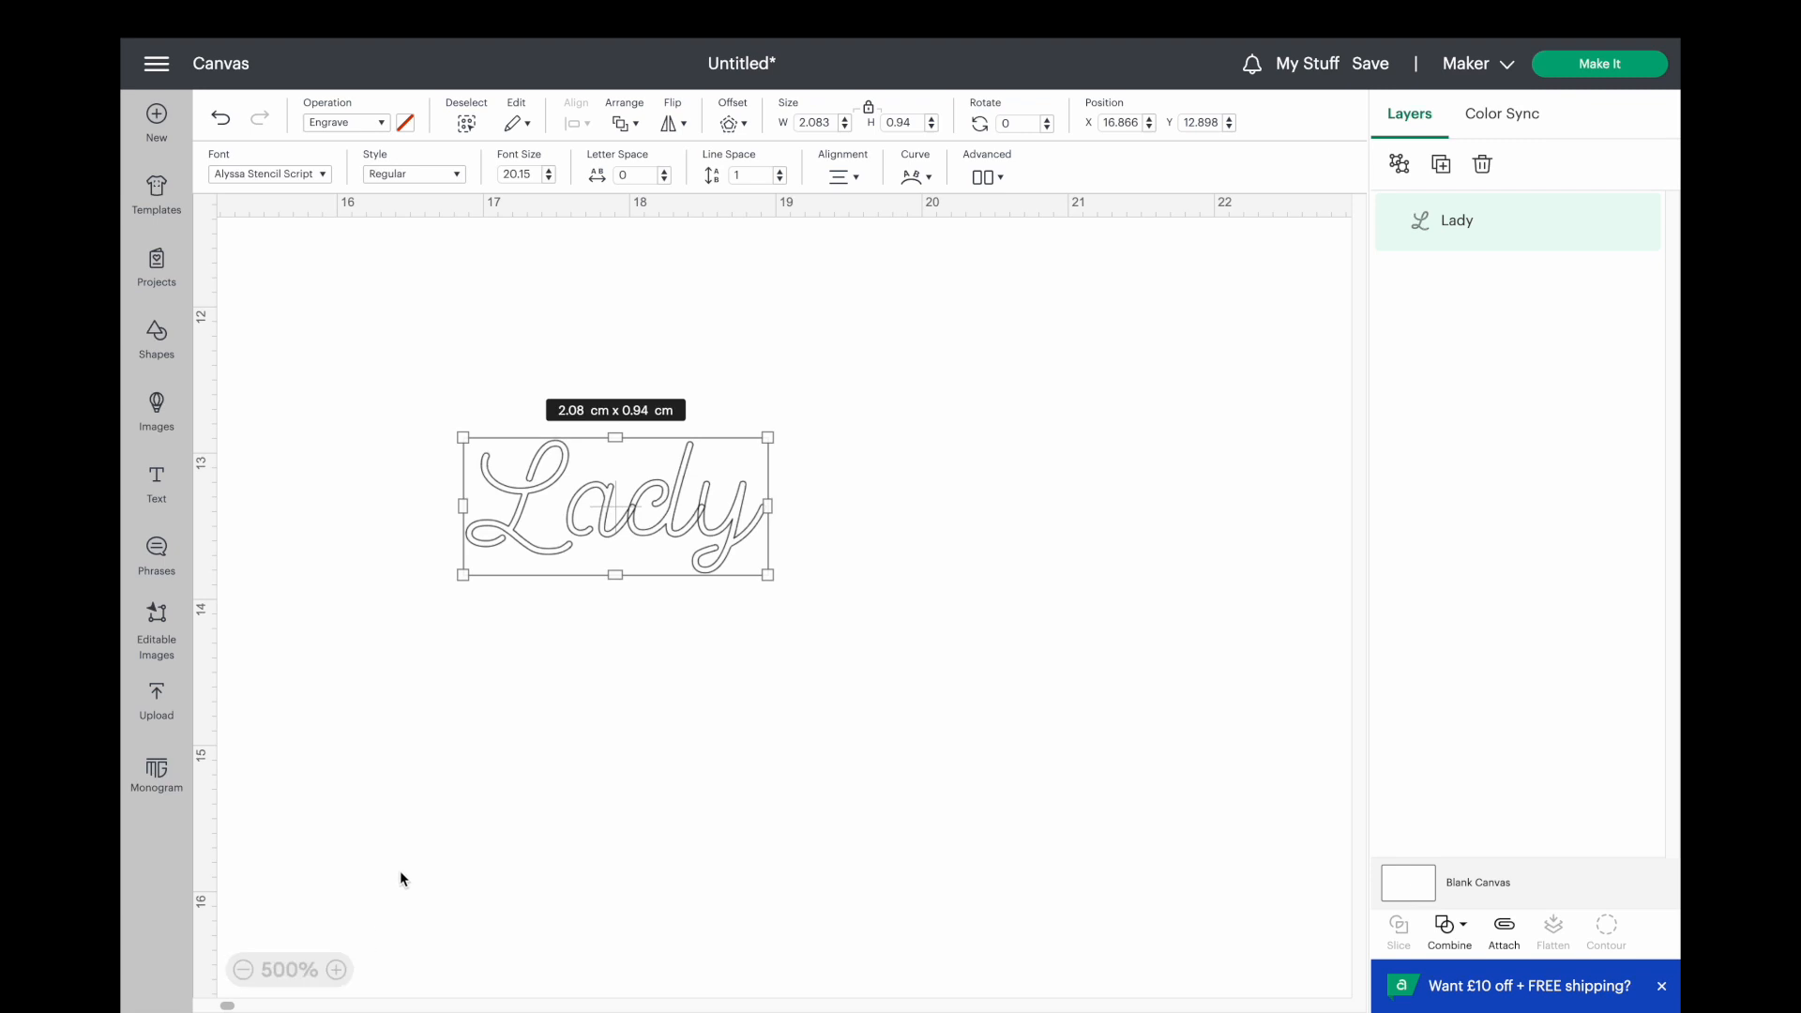
click(654, 668)
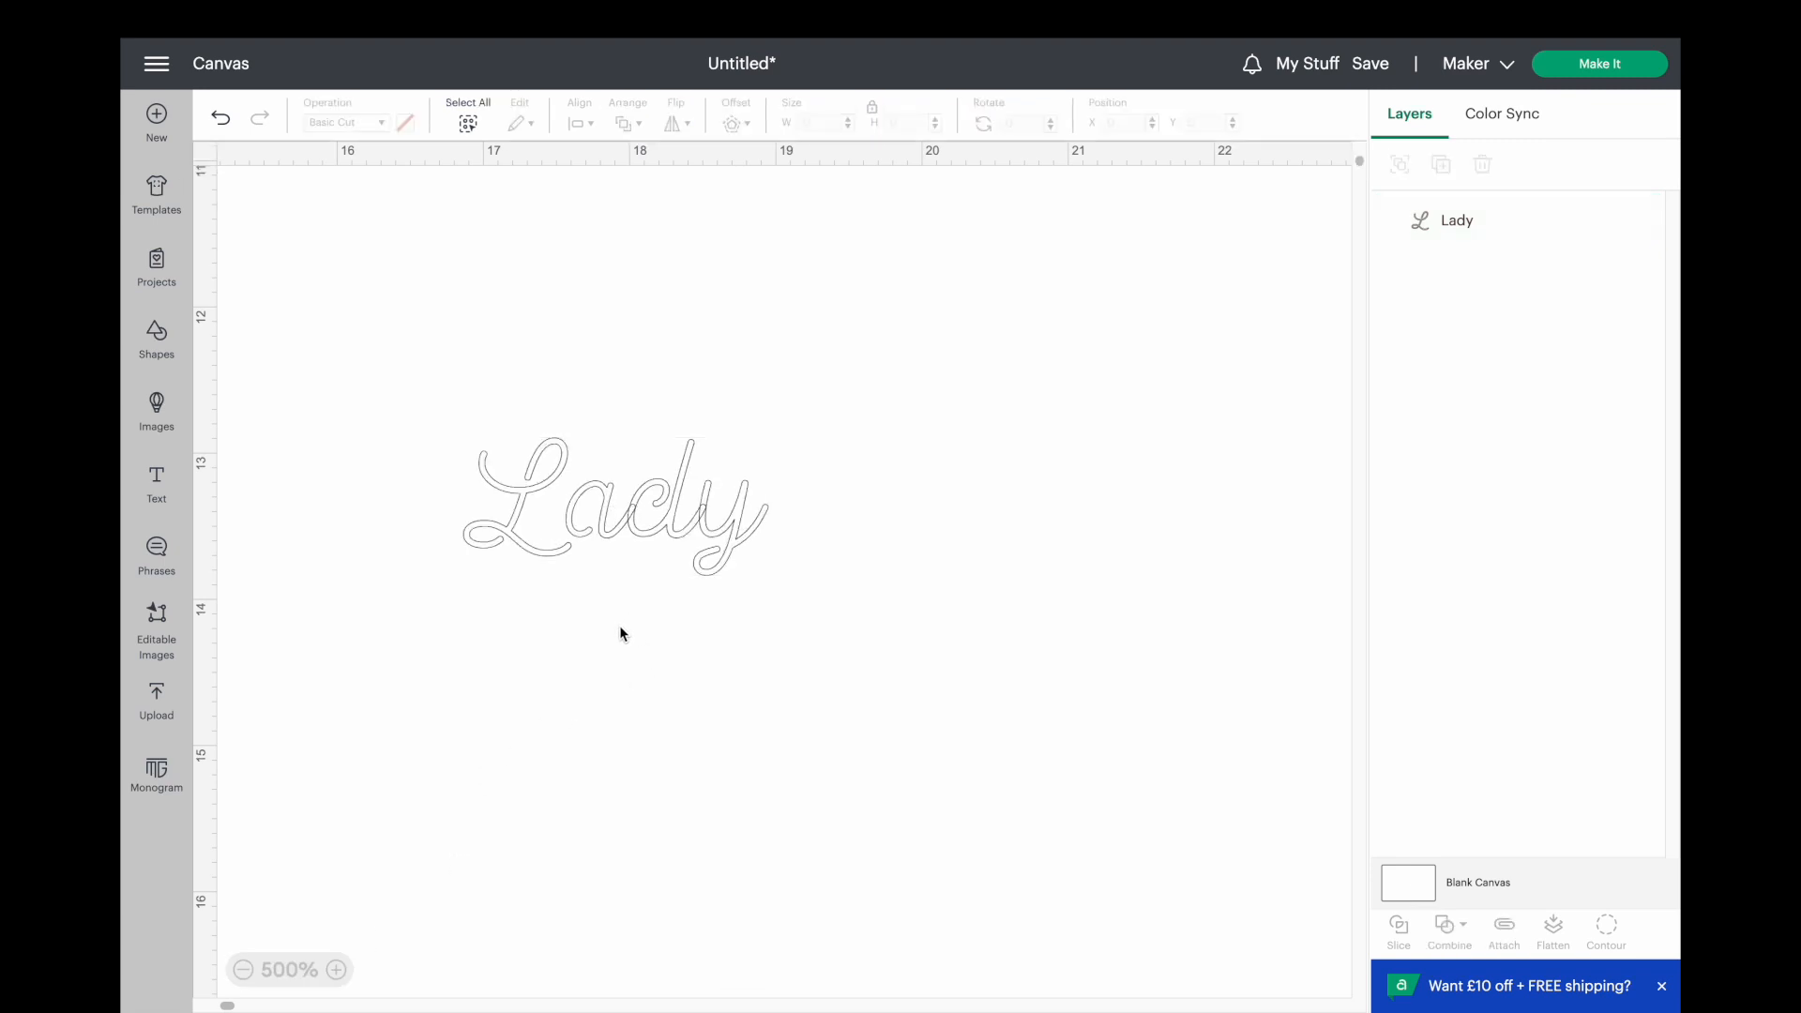
Try combining the letters of the "Lady" text with Unite, and undo it.
click(605, 526)
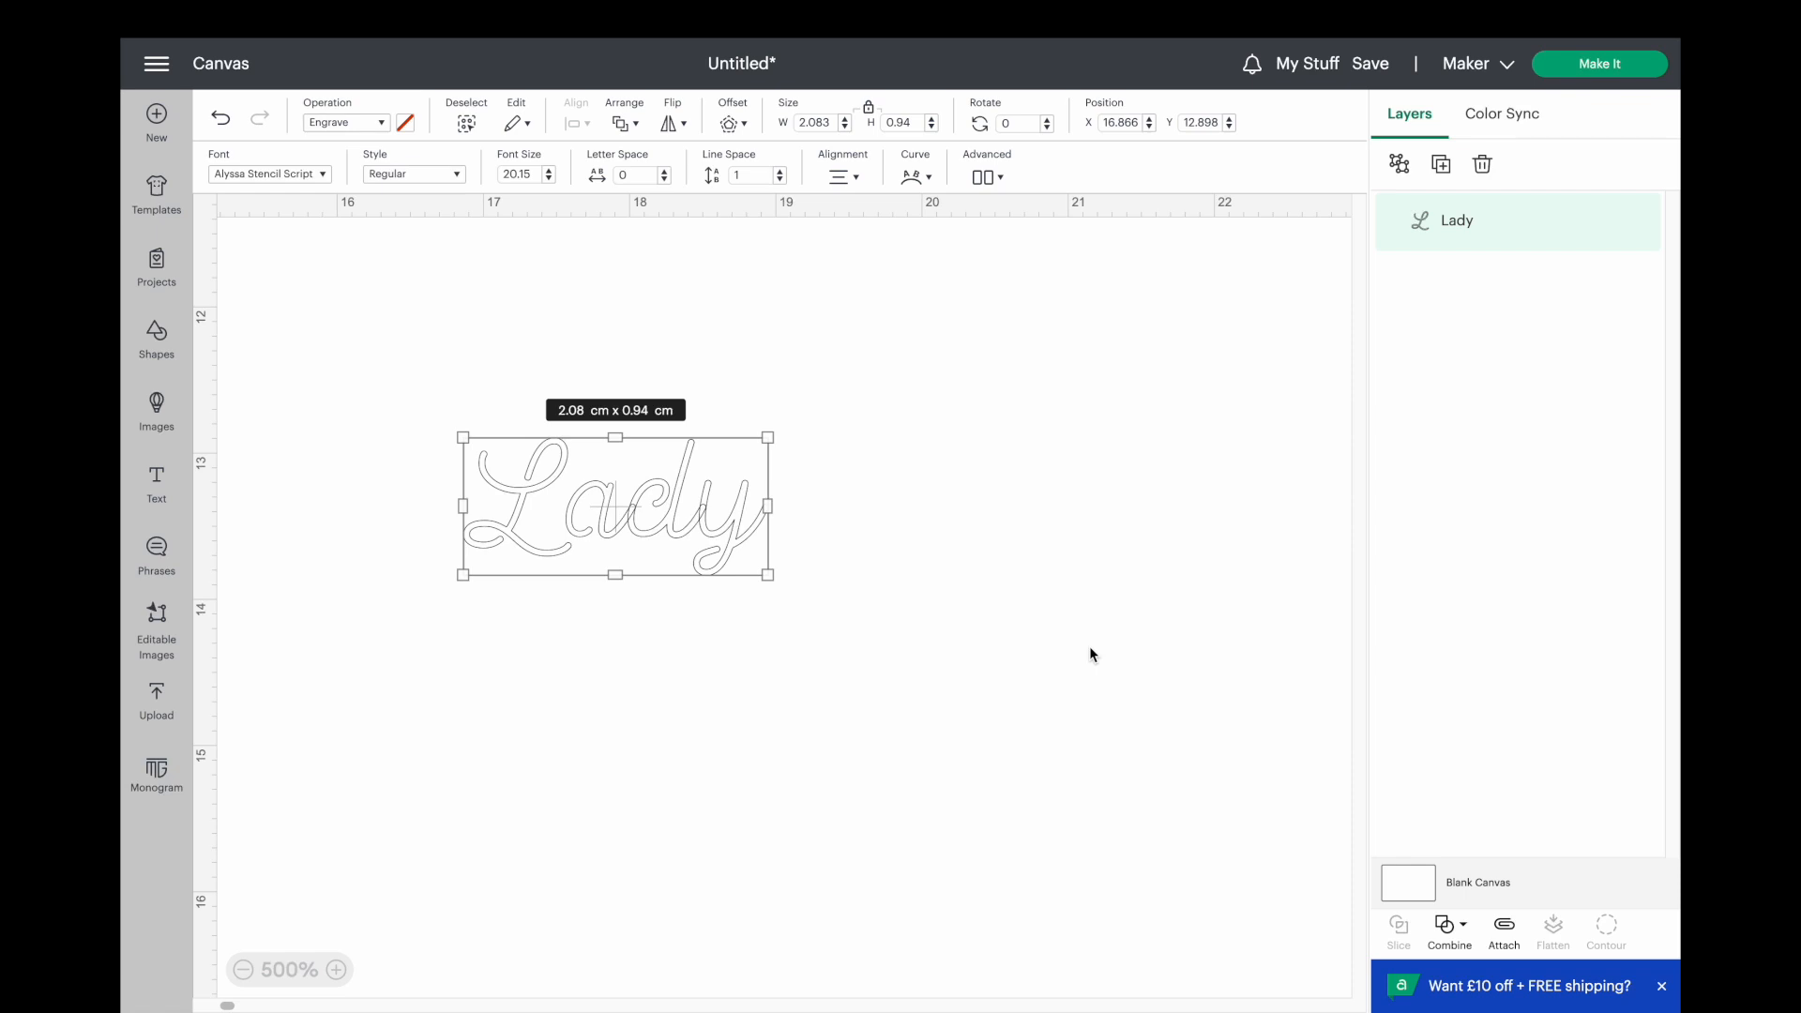
click(1451, 933)
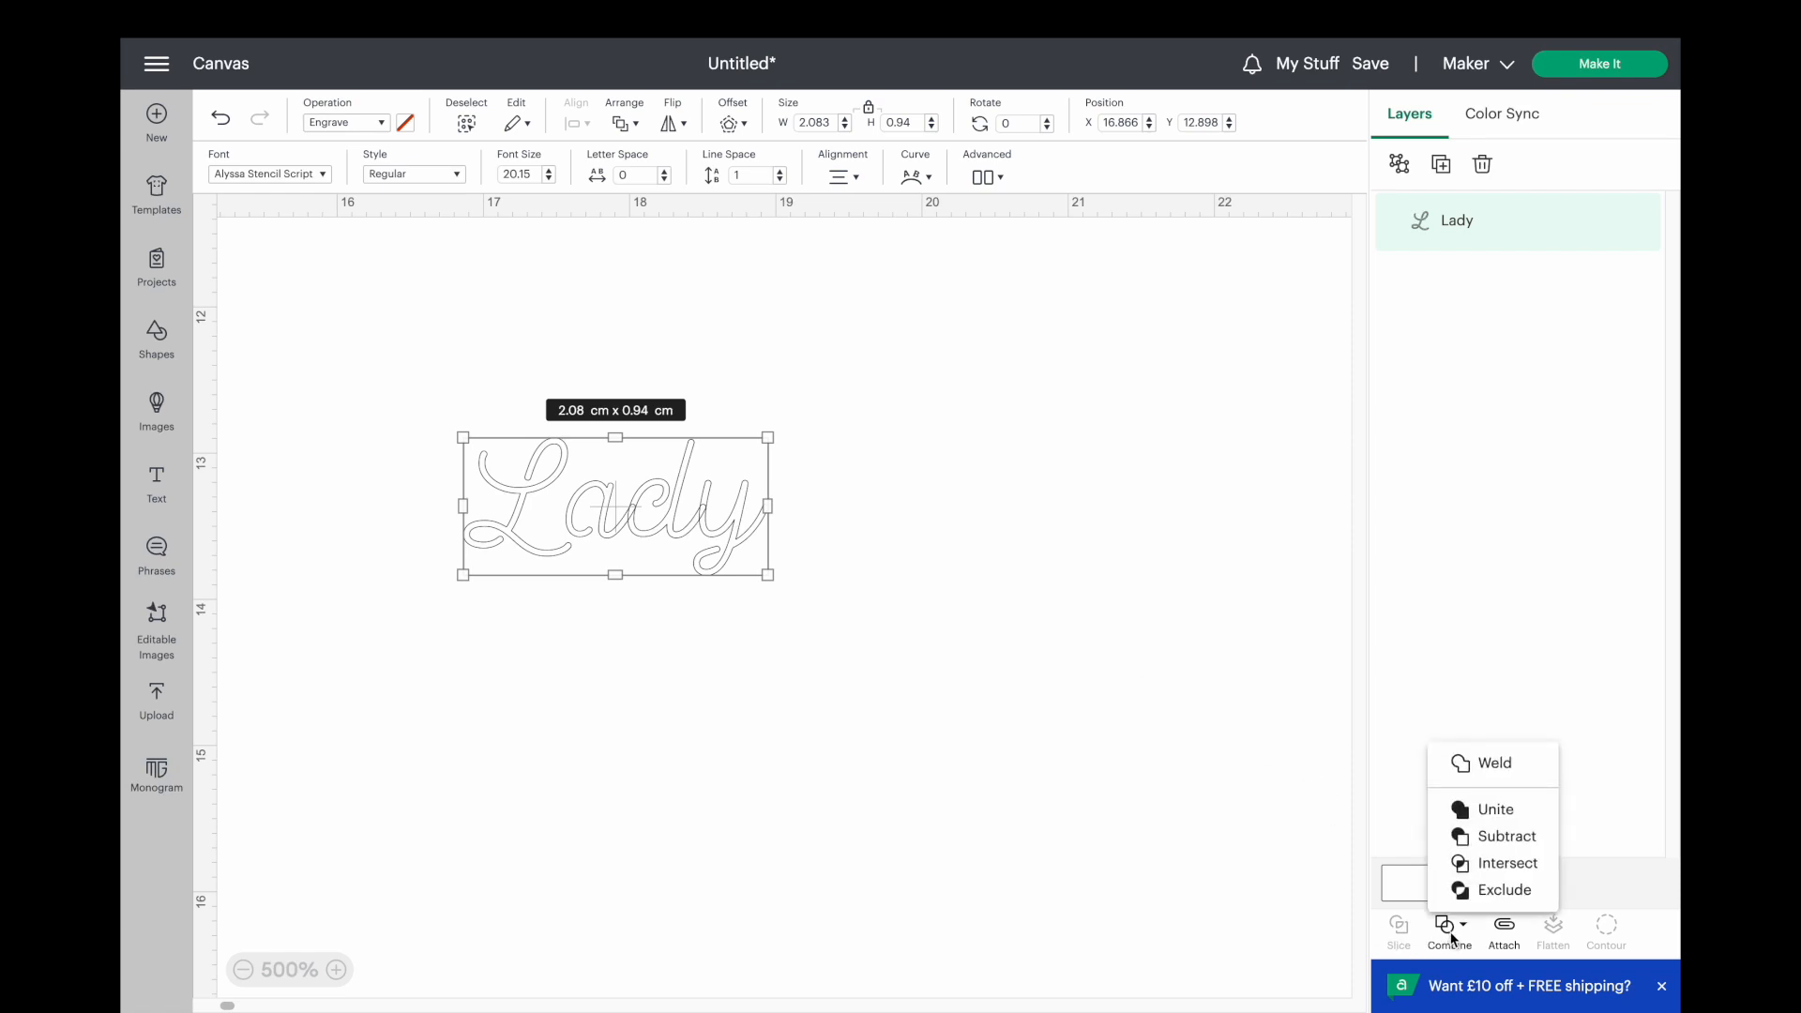
click(1493, 810)
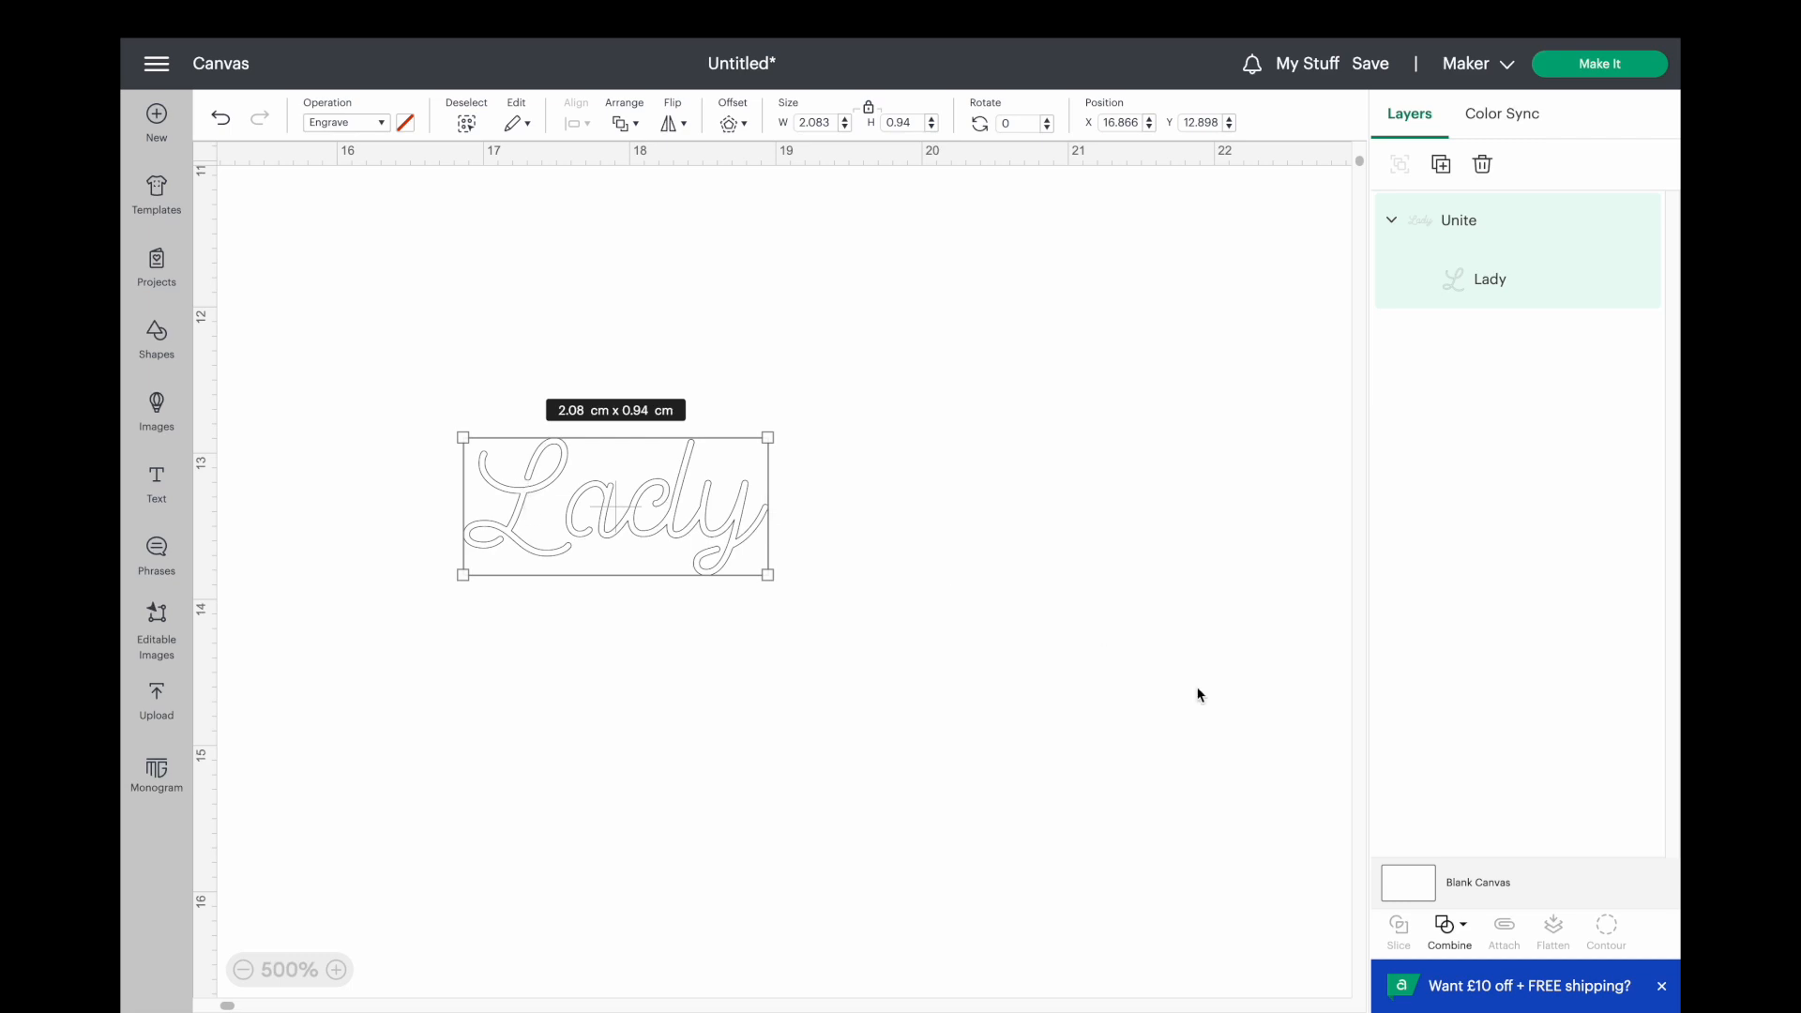
click(222, 120)
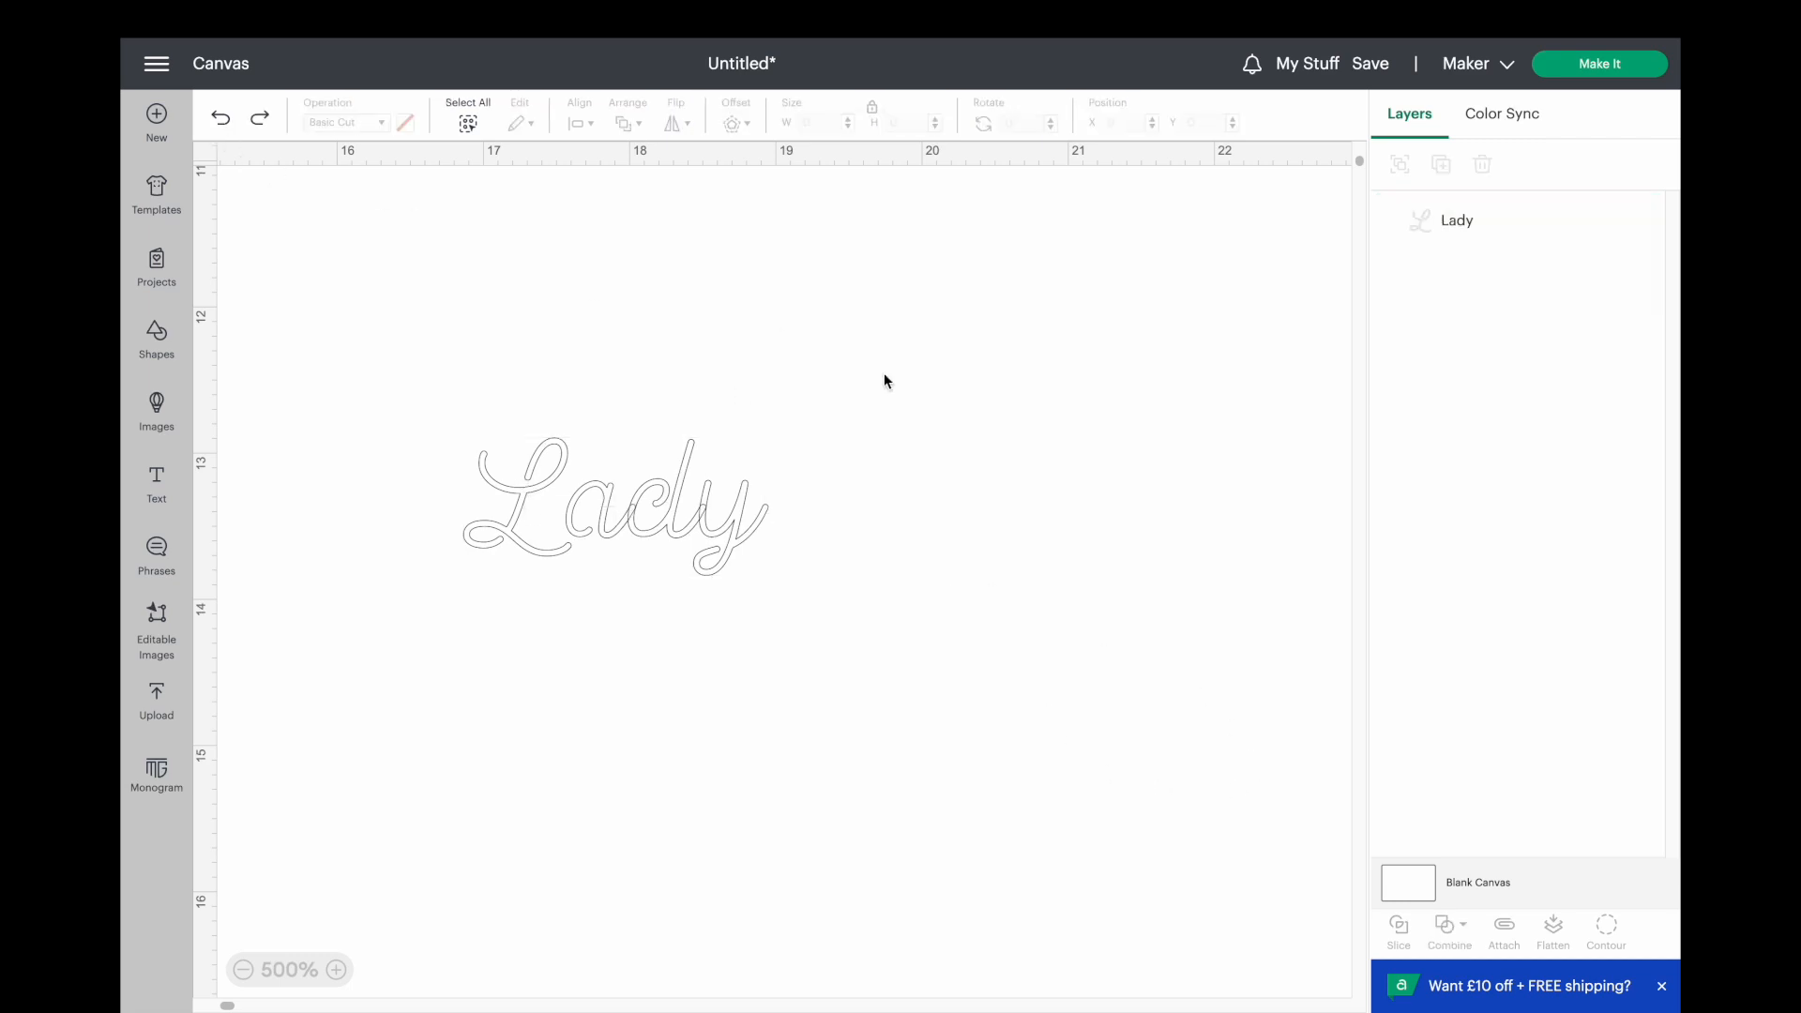
Weld the overlapping letters of the "Lady" text into one shape.
click(595, 510)
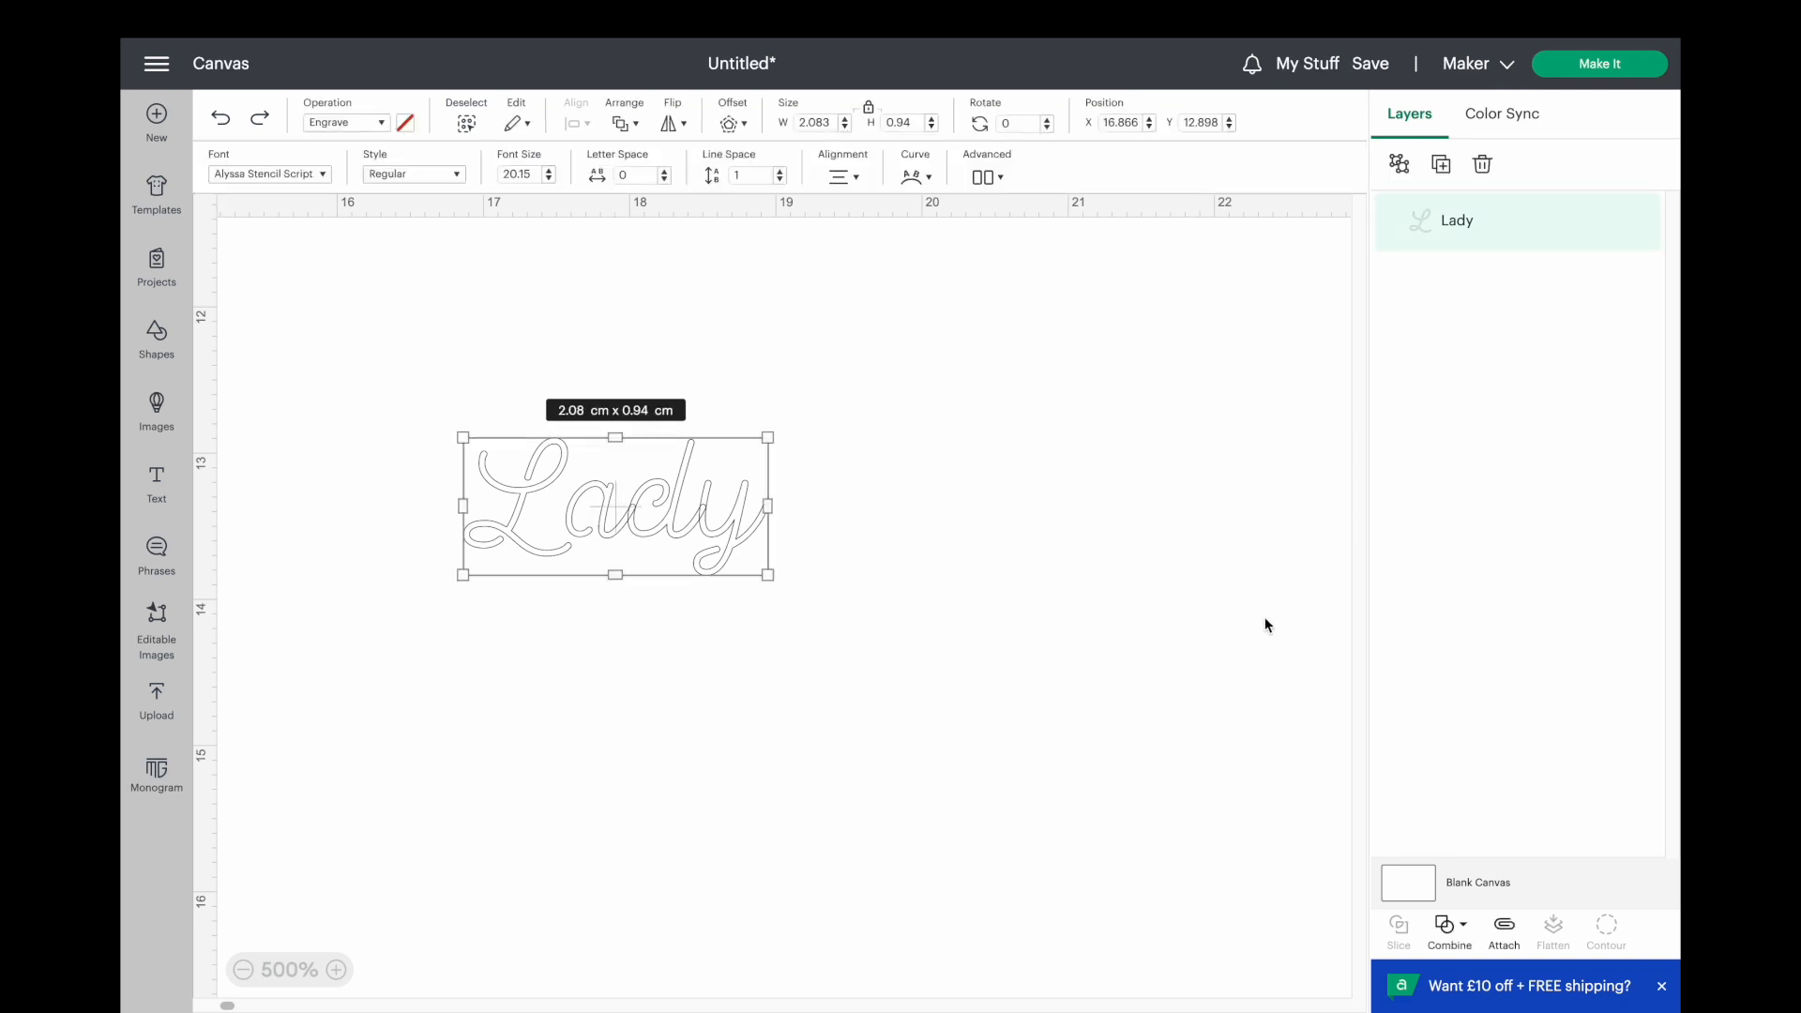
click(1452, 941)
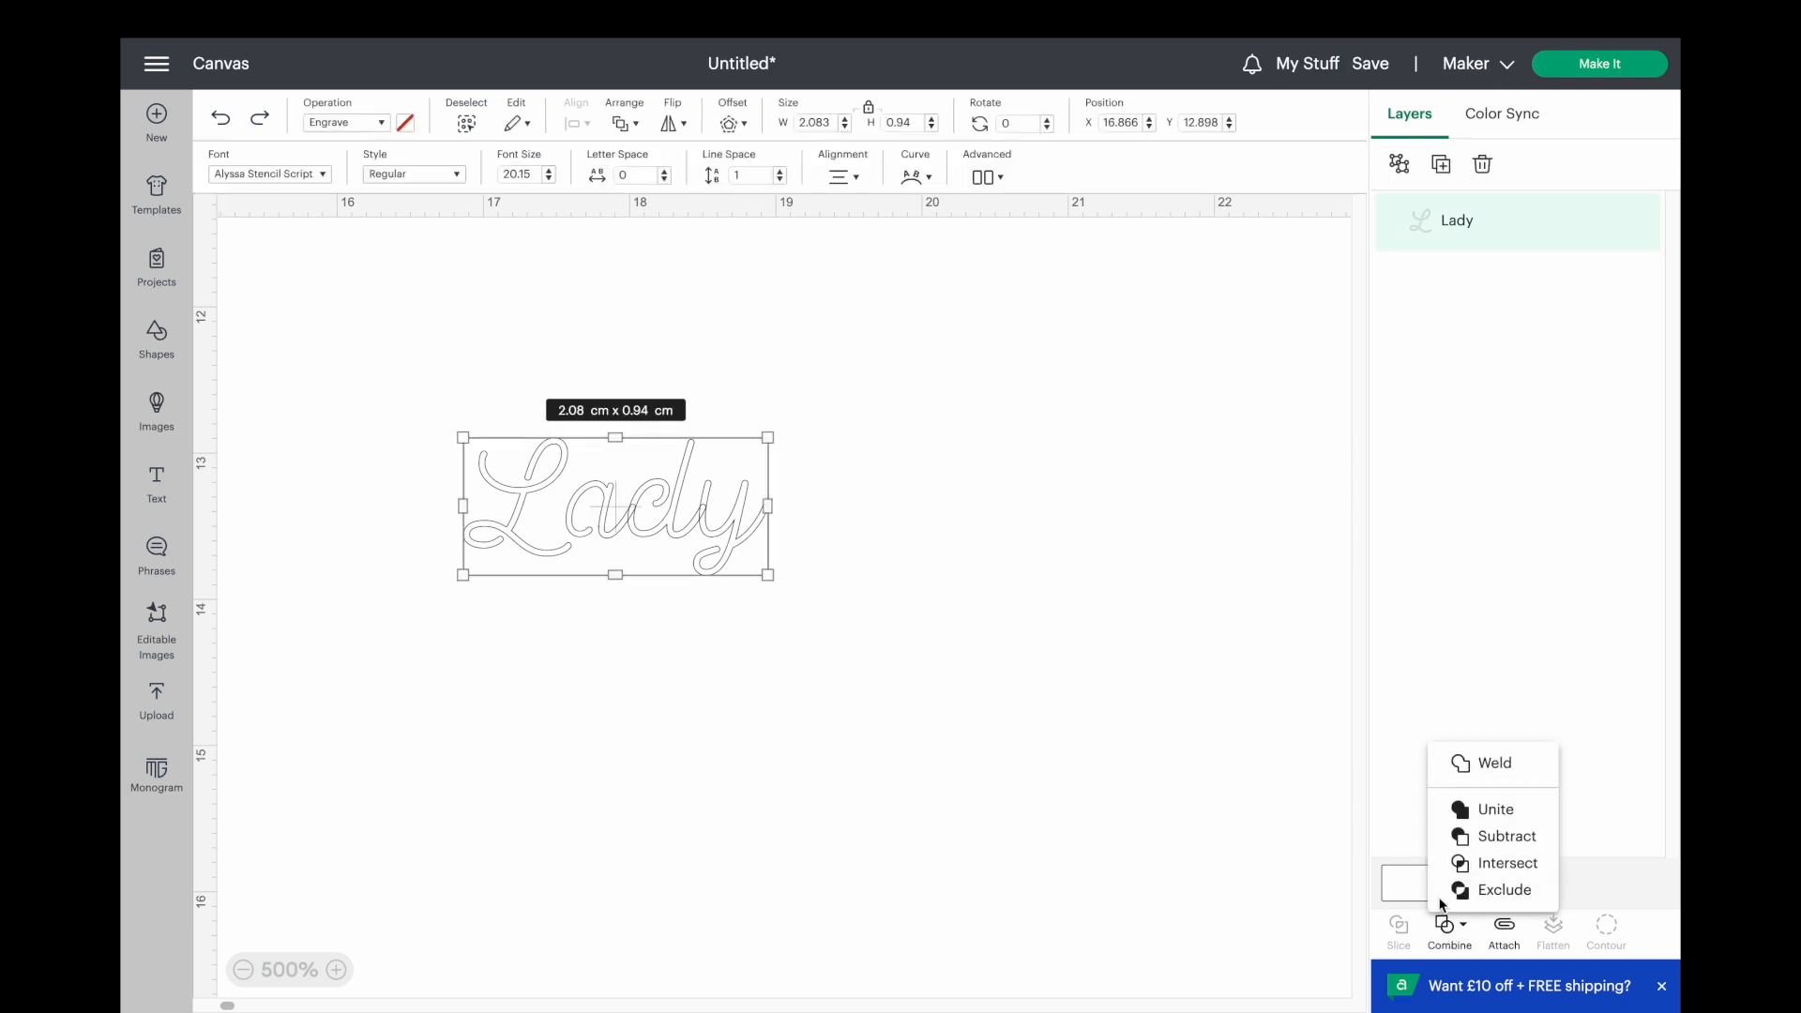
click(1479, 775)
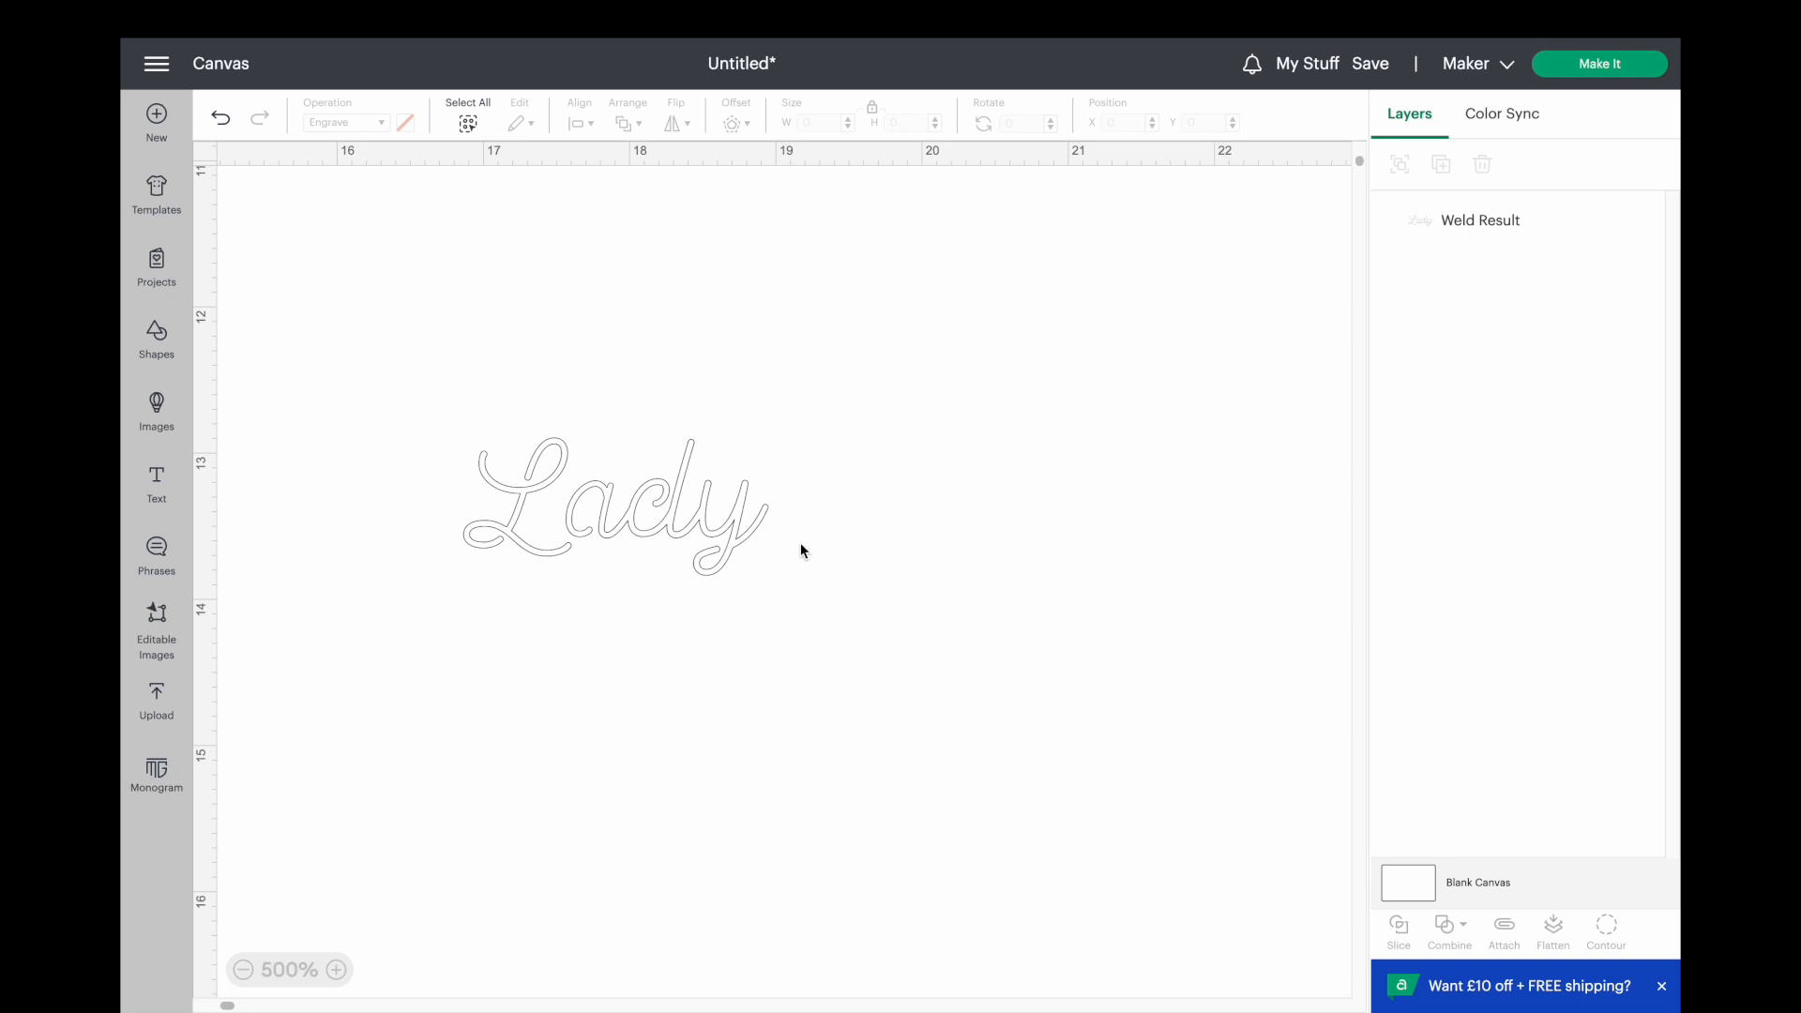
key(ctrl+a)
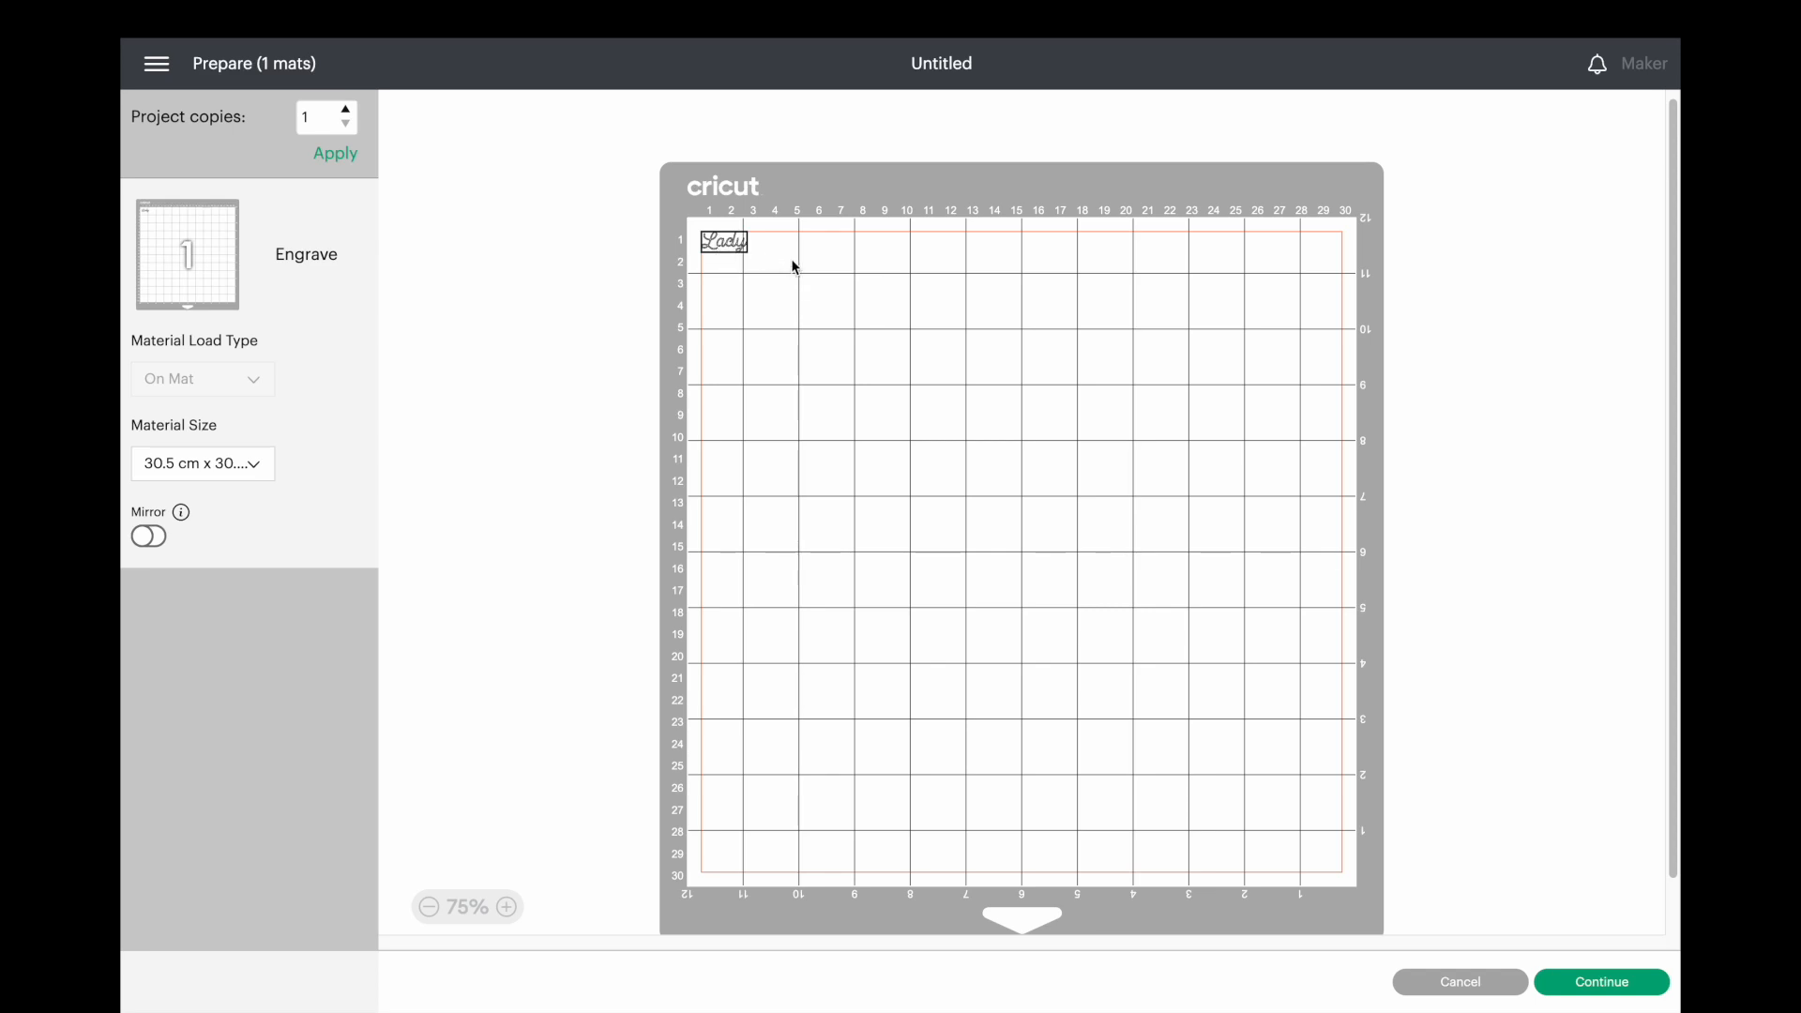
Move the "Lady" engraving to the centre of the mat, aligned on the crossing of the two 6-inch grid lines.
drag(732, 248, 1026, 558)
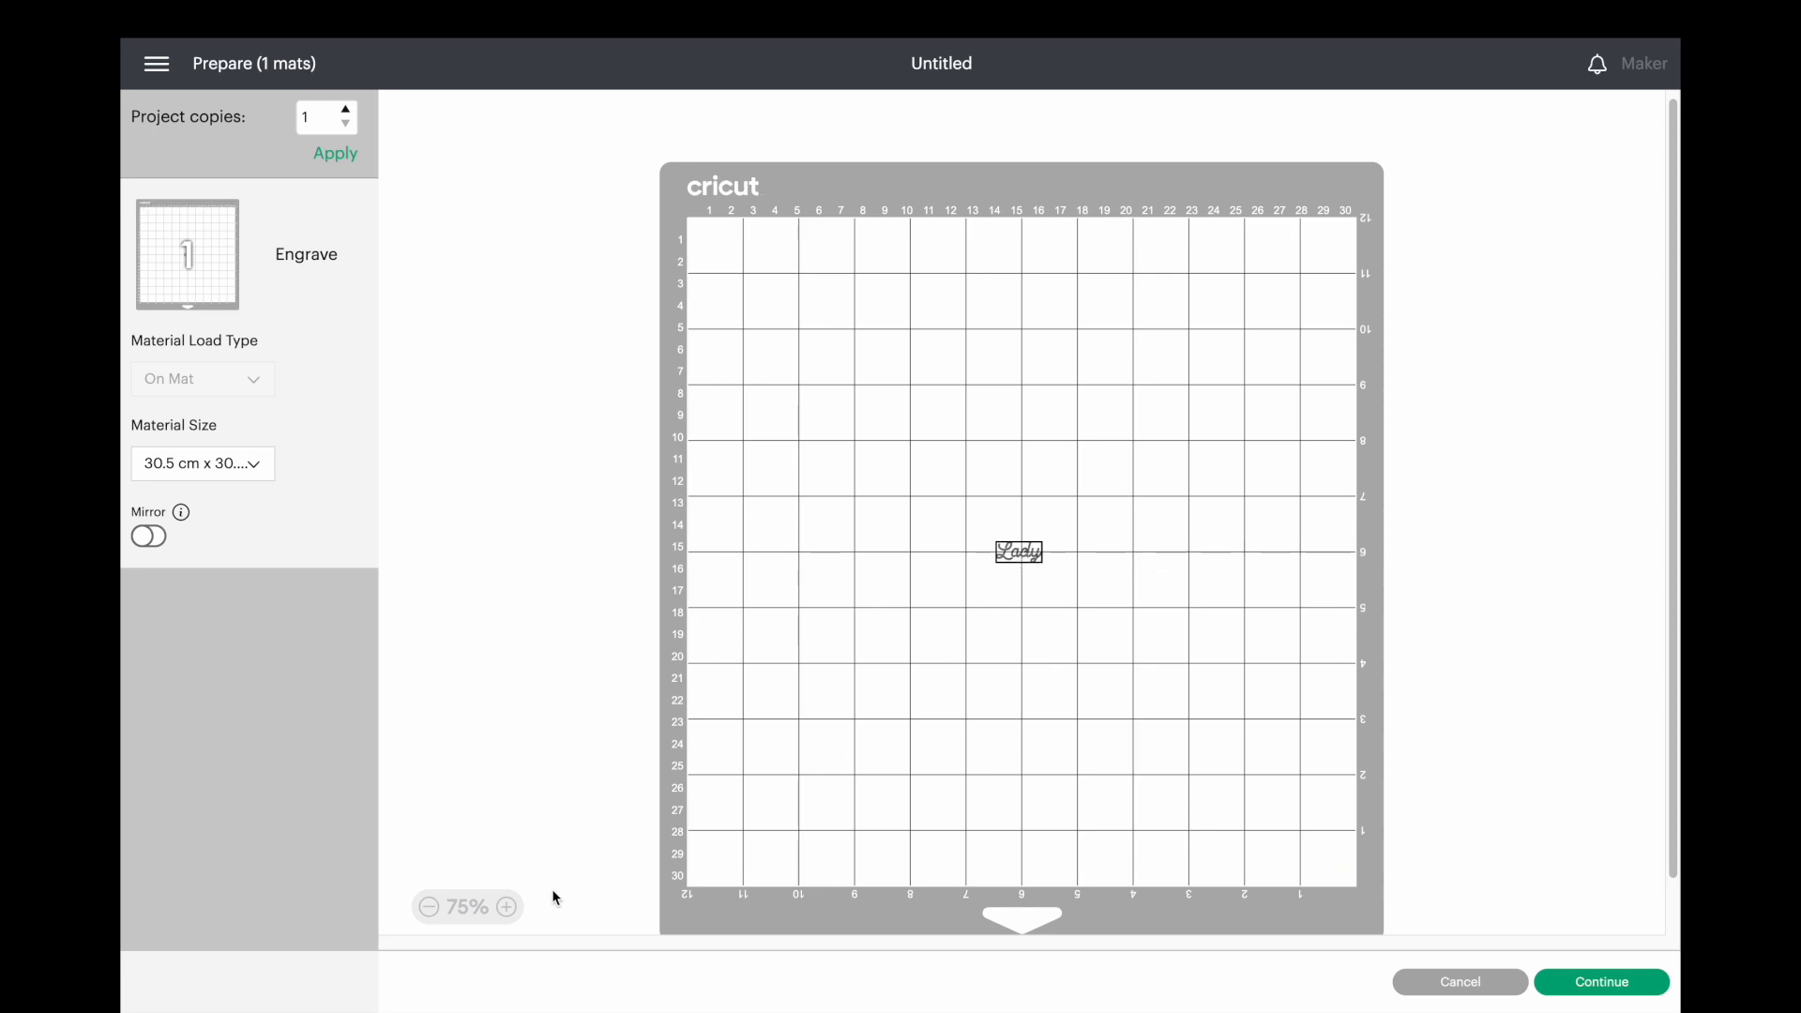
click(517, 907)
click(516, 907)
click(515, 907)
click(514, 907)
click(515, 907)
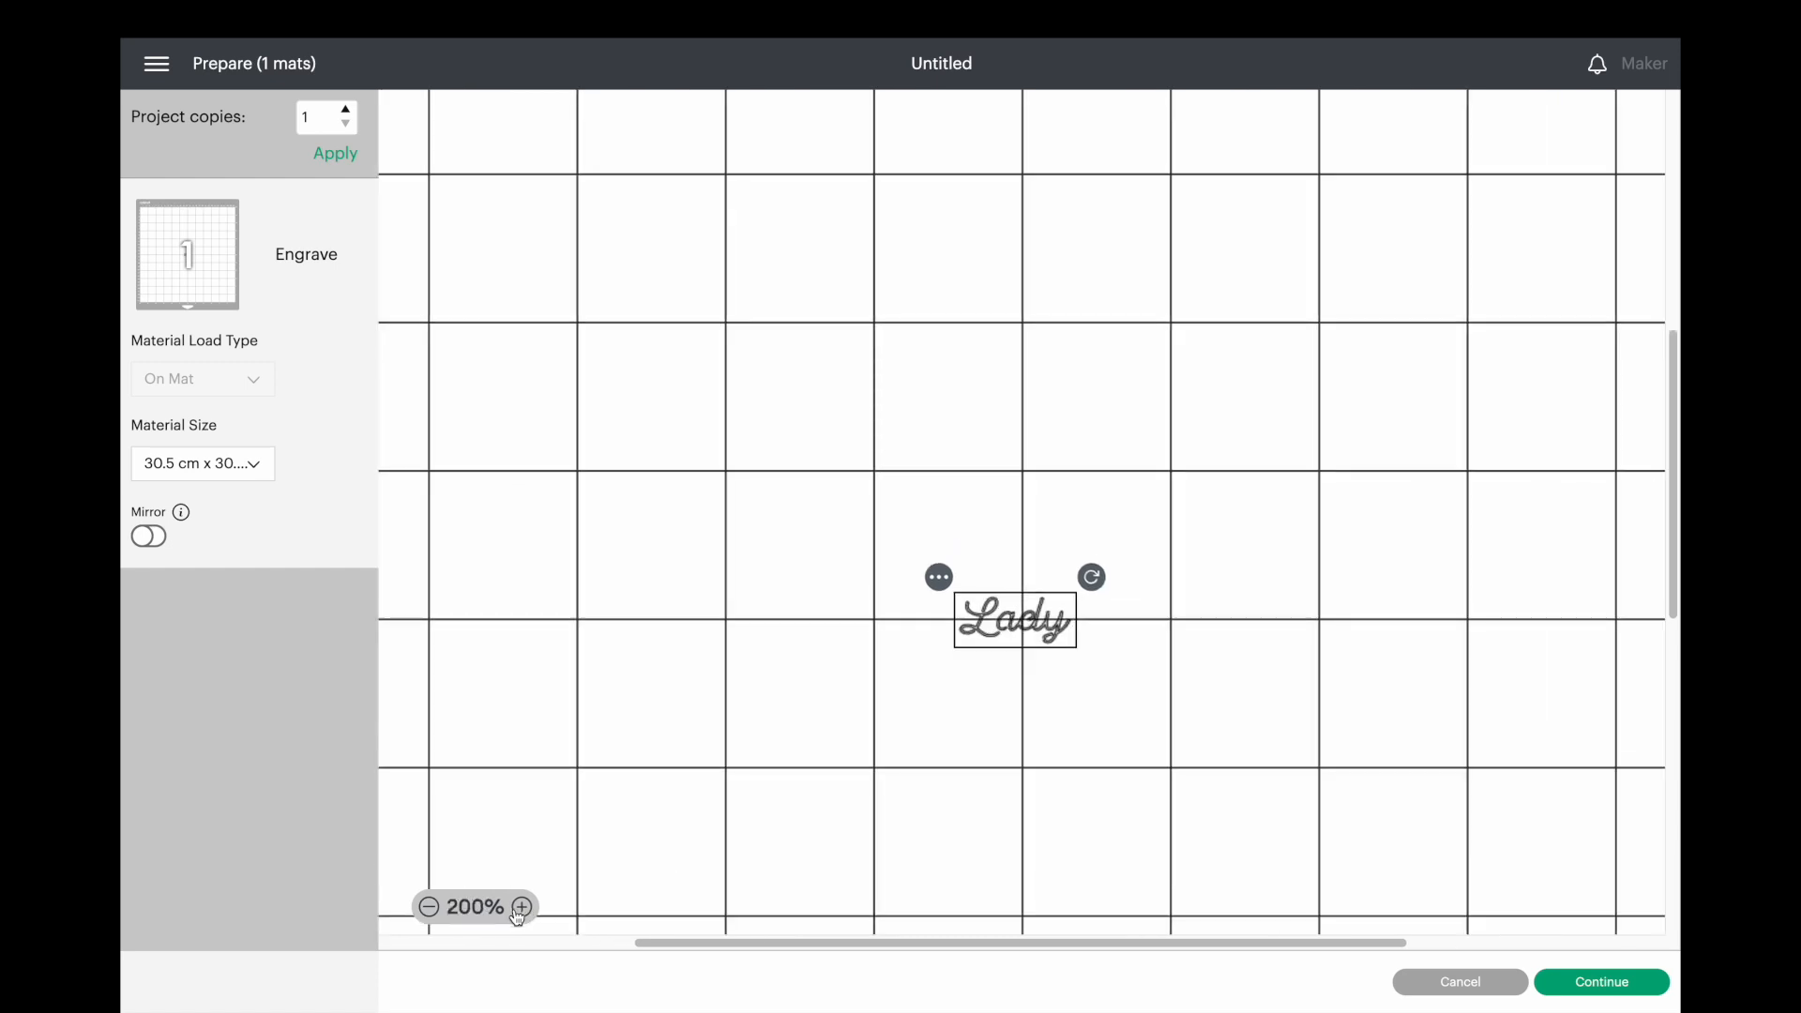
click(518, 907)
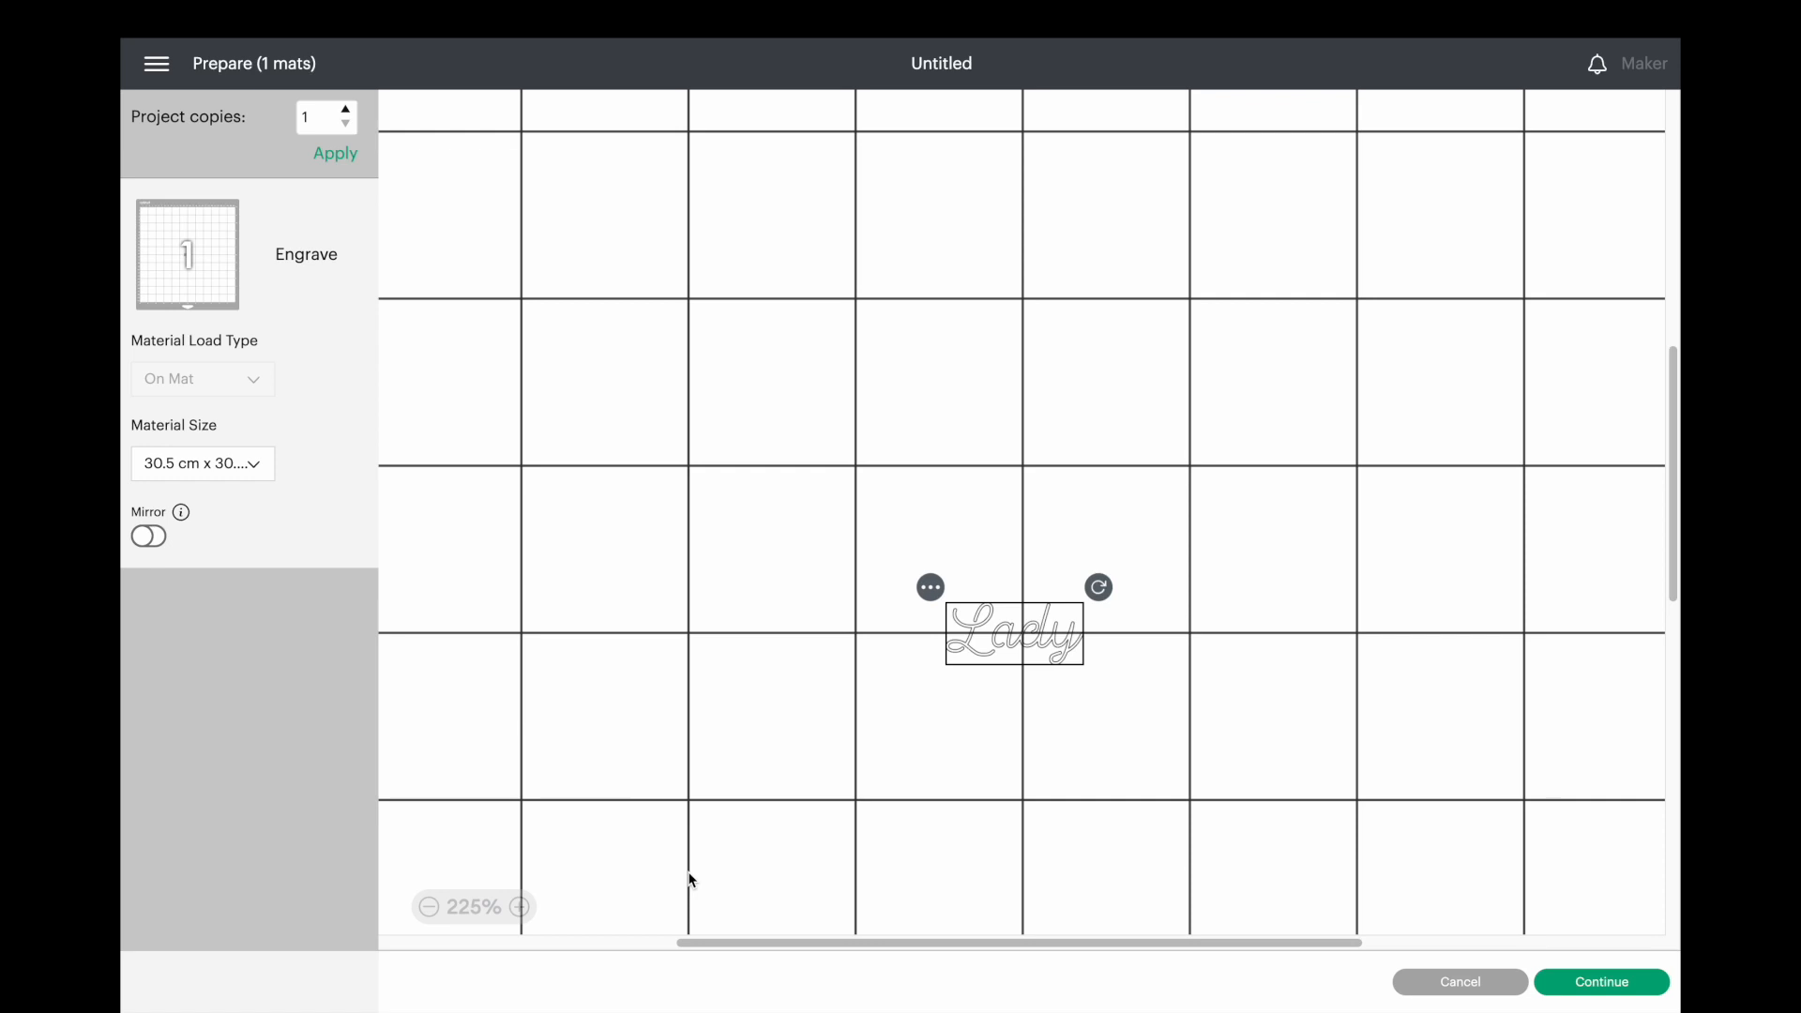
click(518, 907)
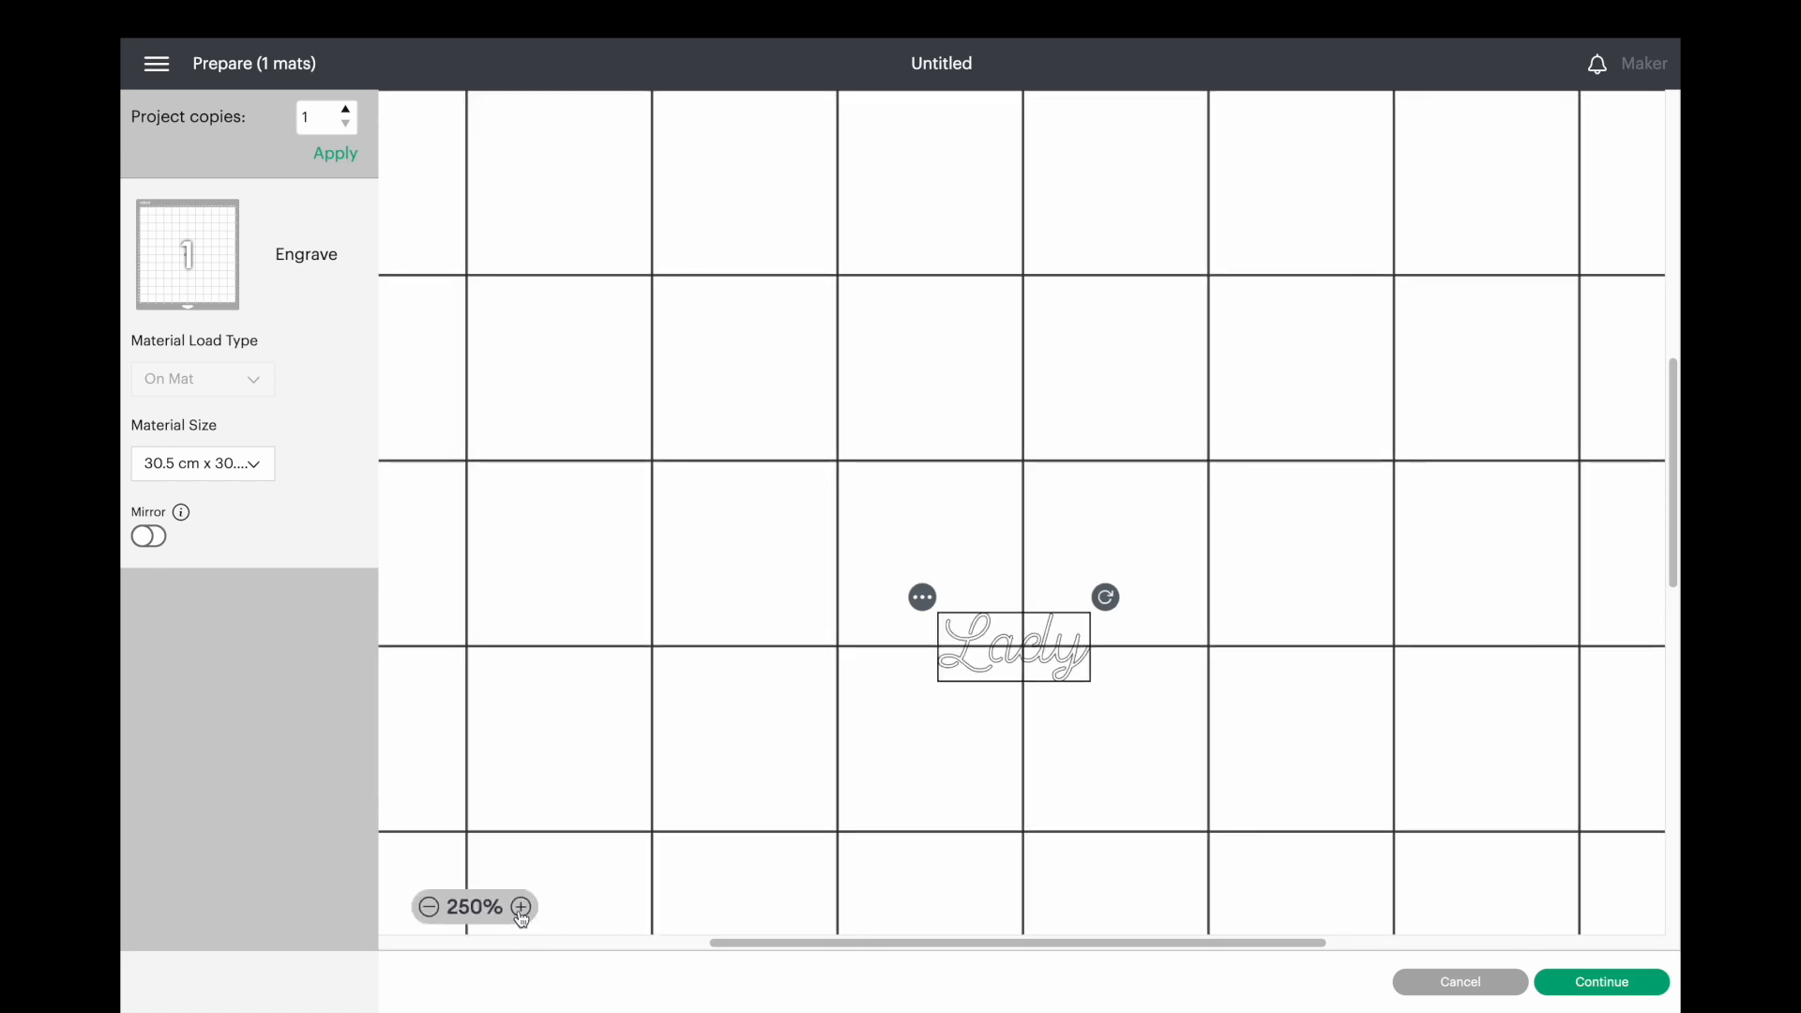
click(519, 907)
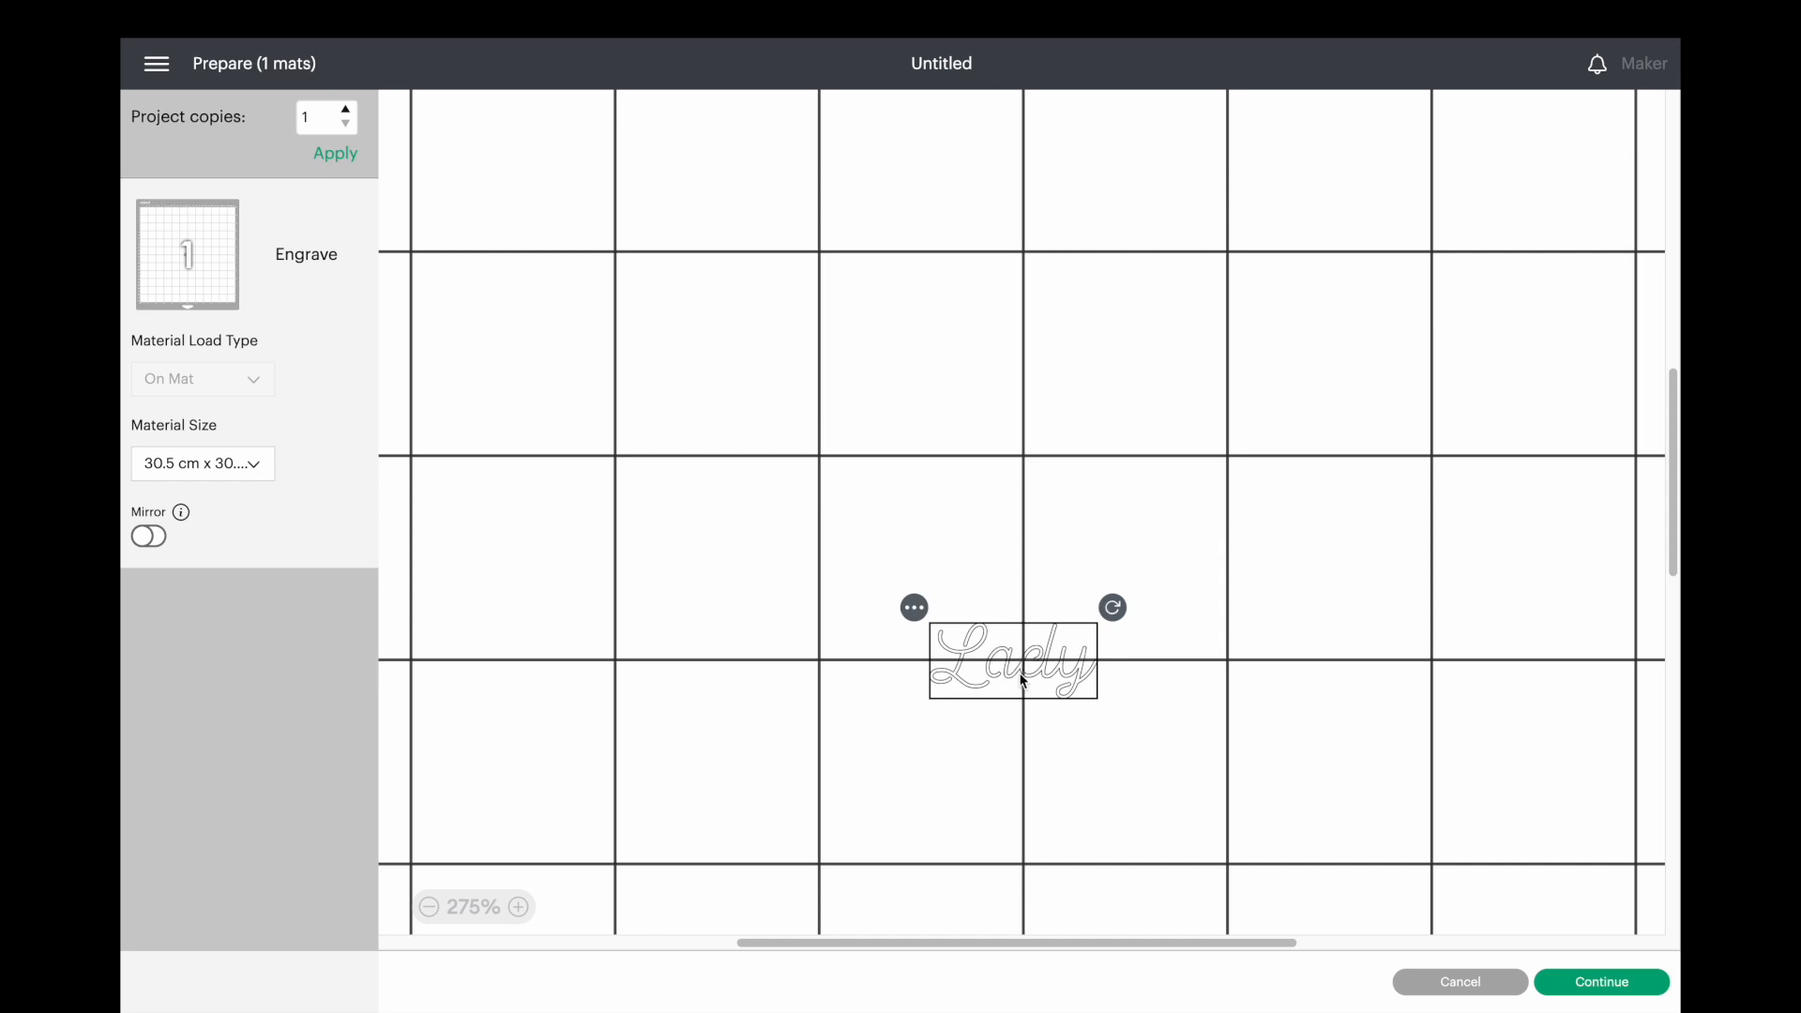
drag(1035, 676, 1043, 679)
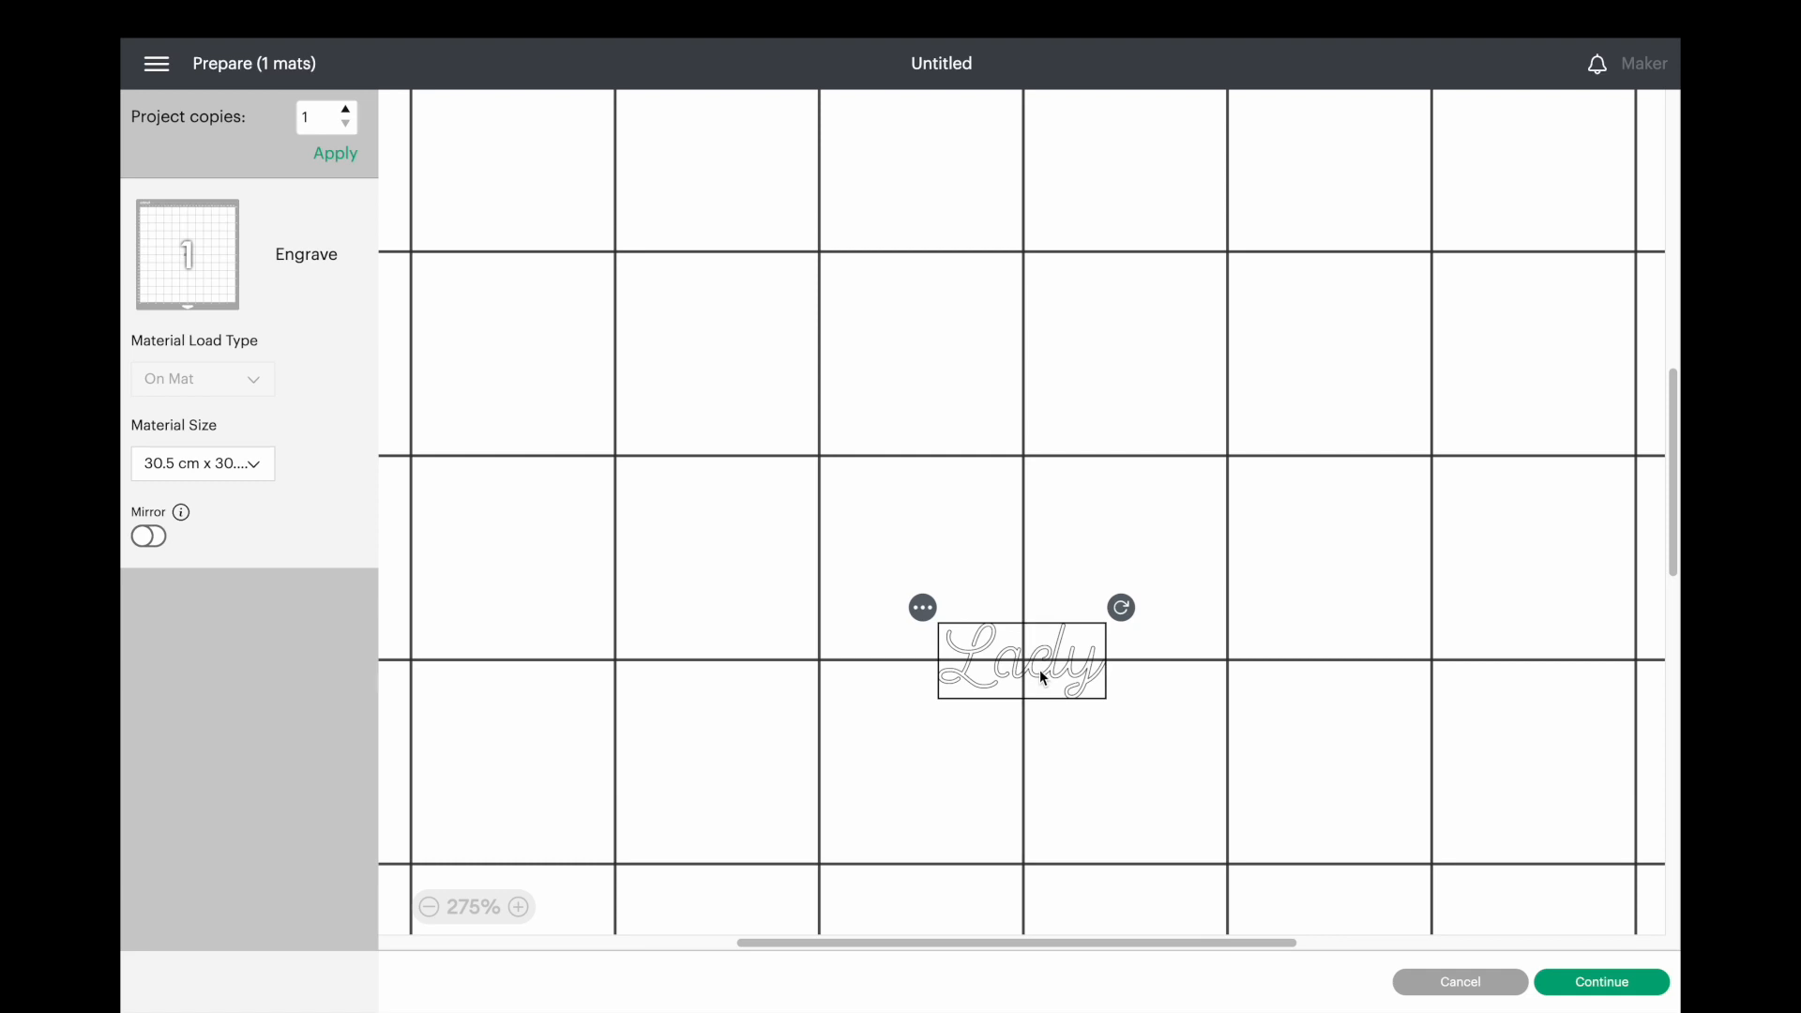
click(520, 907)
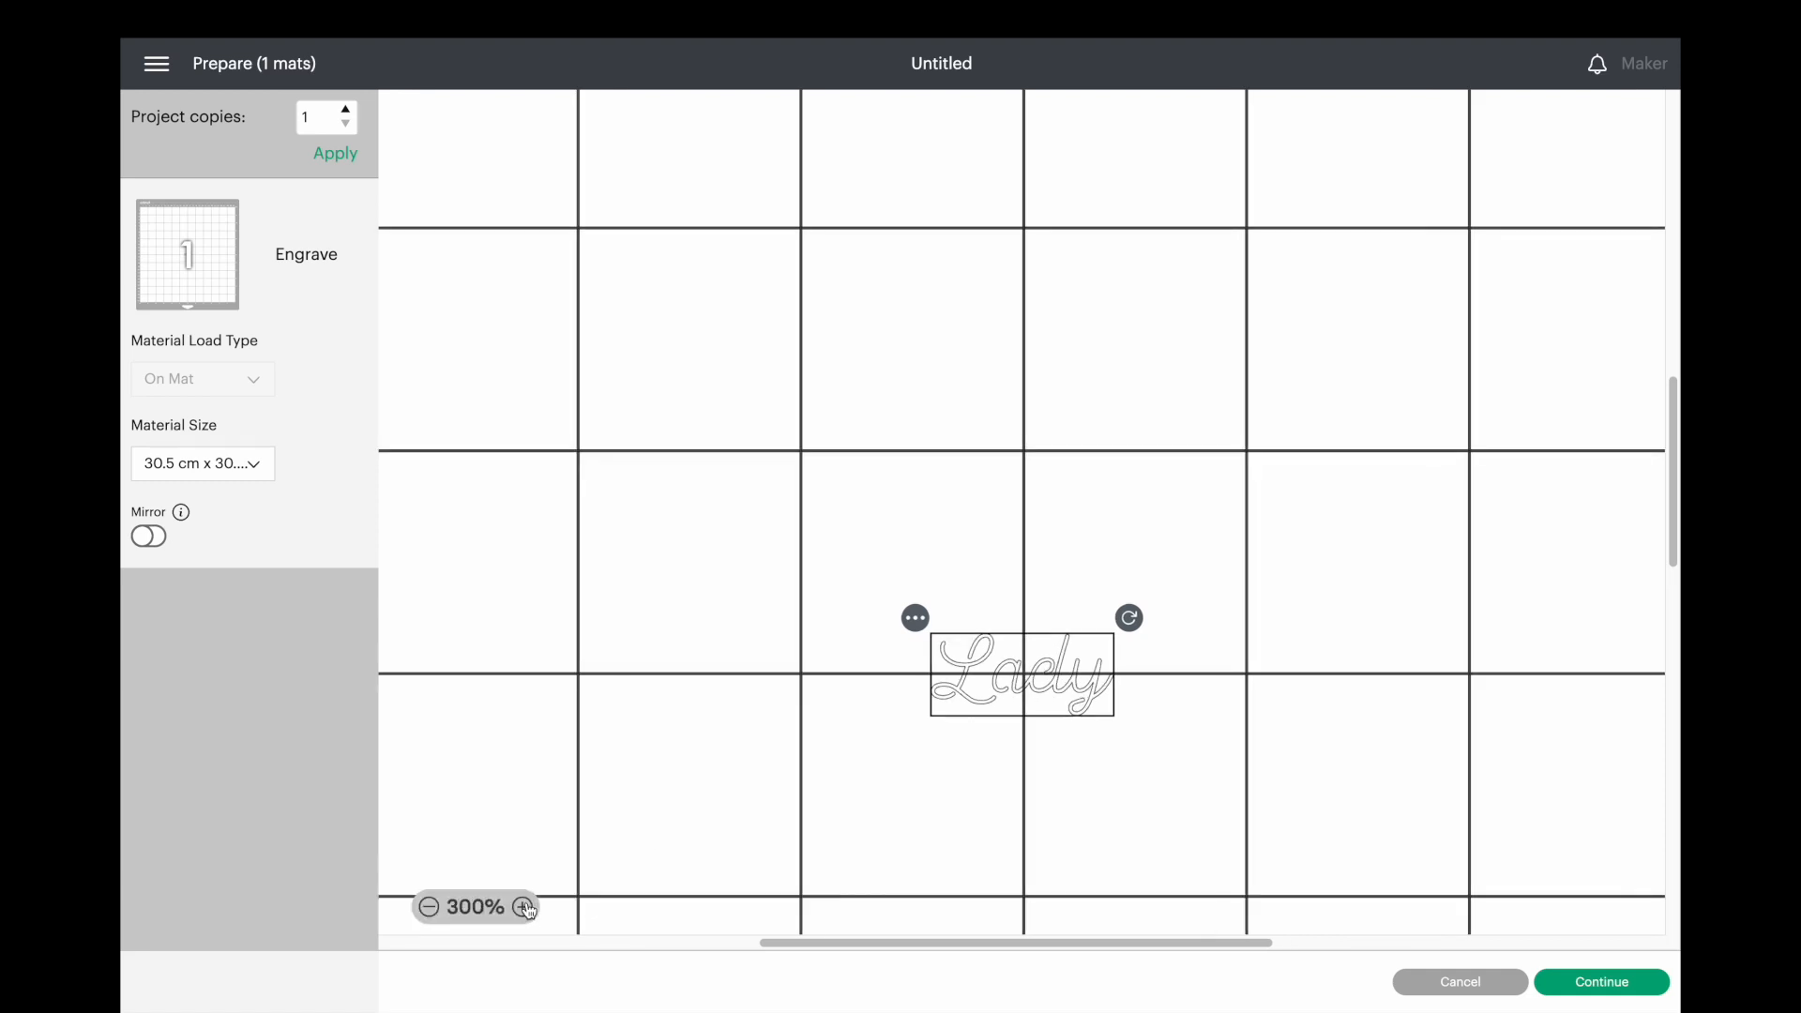
click(522, 907)
click(523, 907)
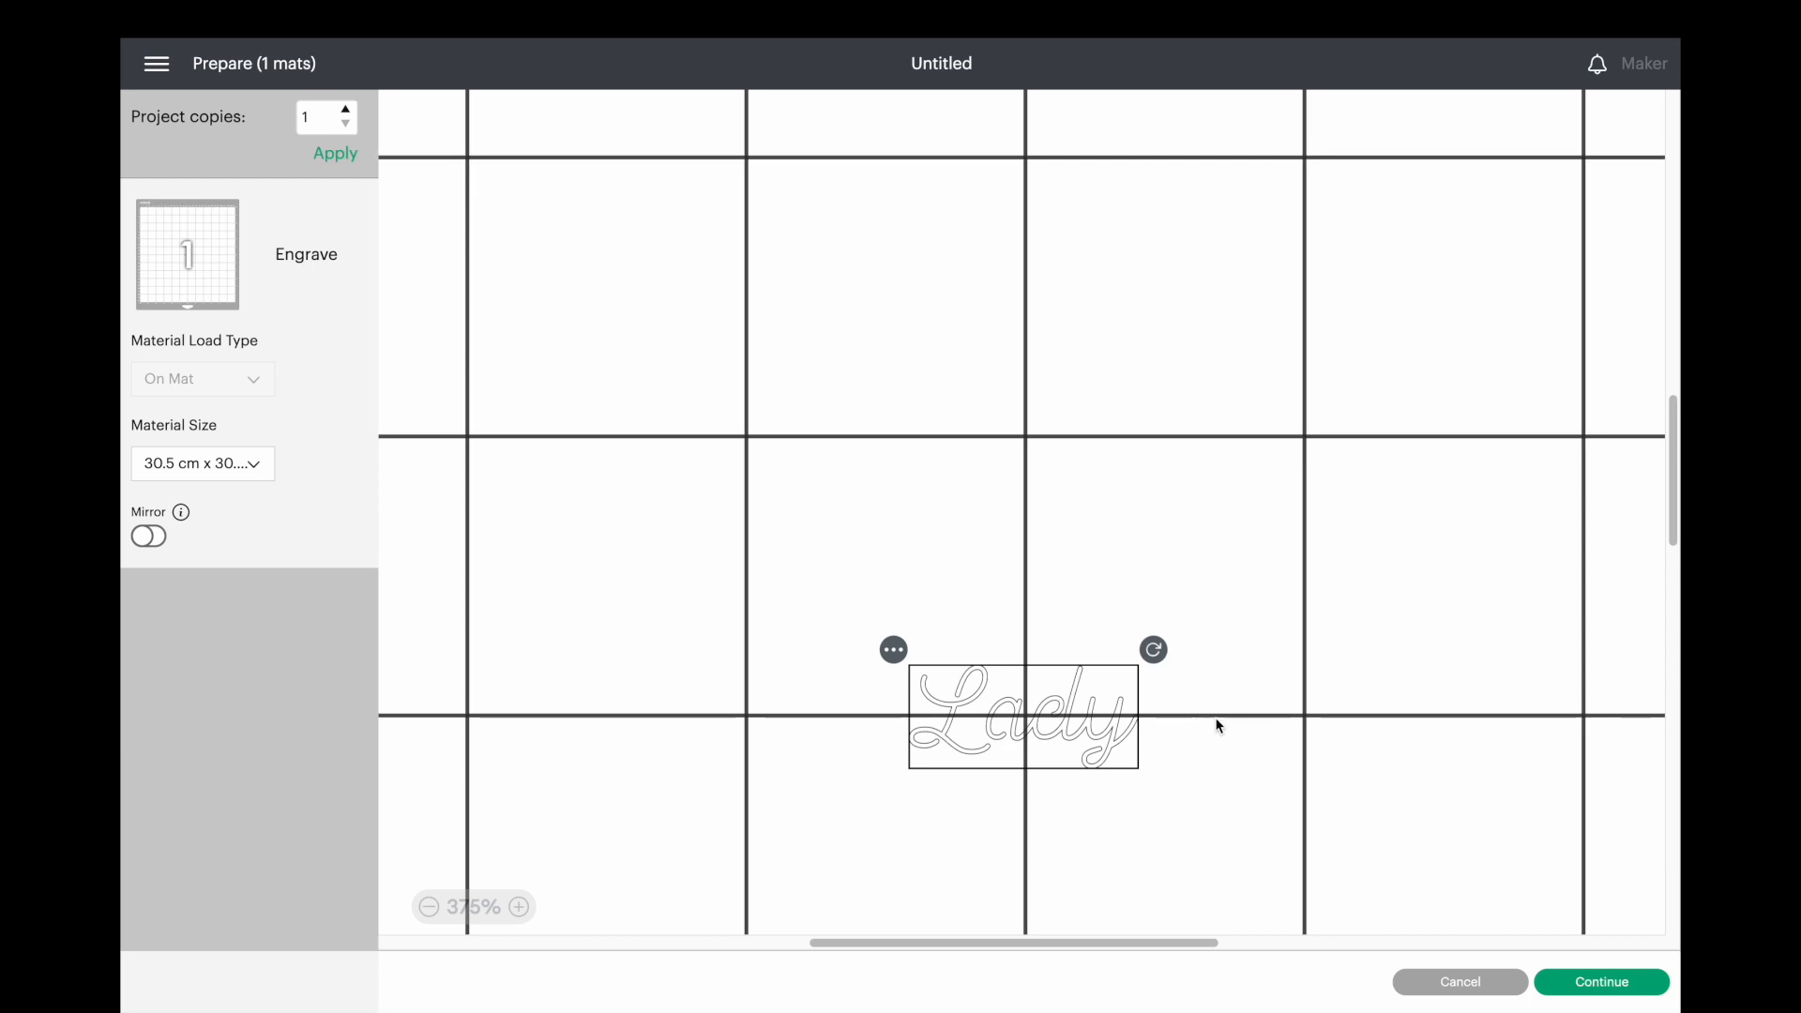
Continue to the make stage and set the base material to Stainless Steel from the compatible Foil & Metal materials.
click(1592, 984)
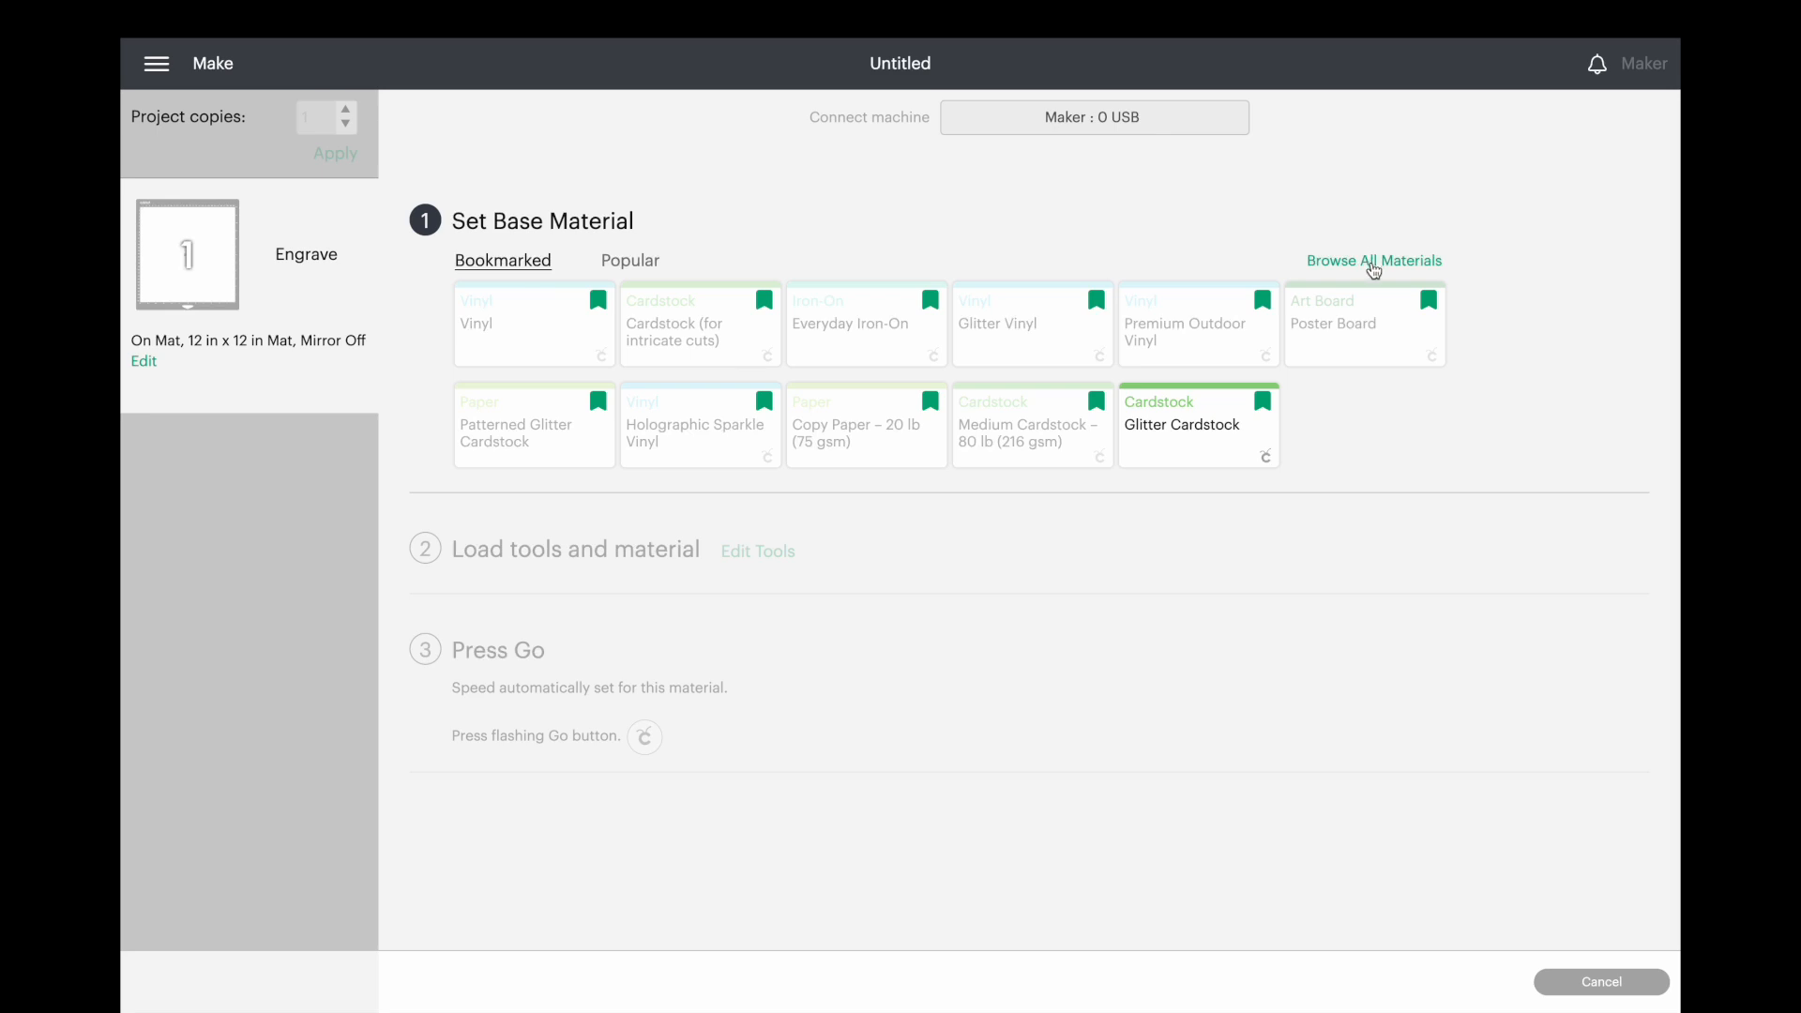
click(1374, 262)
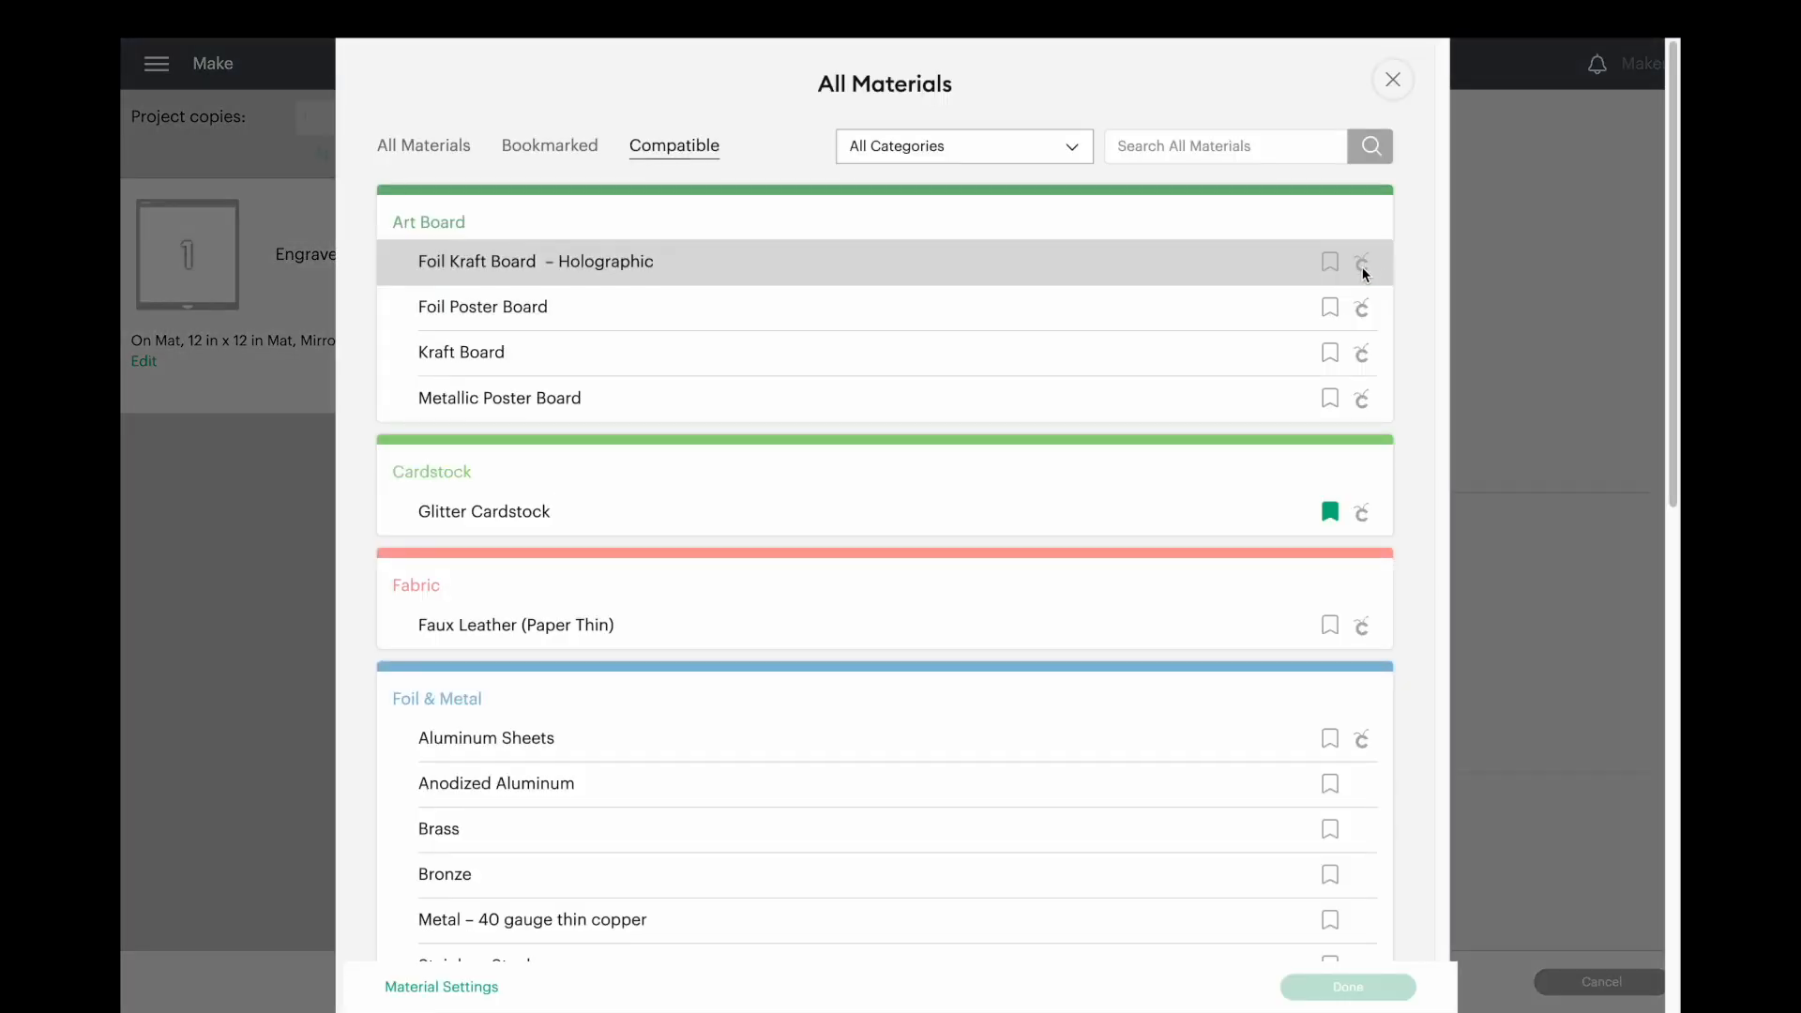
scroll(915, 711, down, 7)
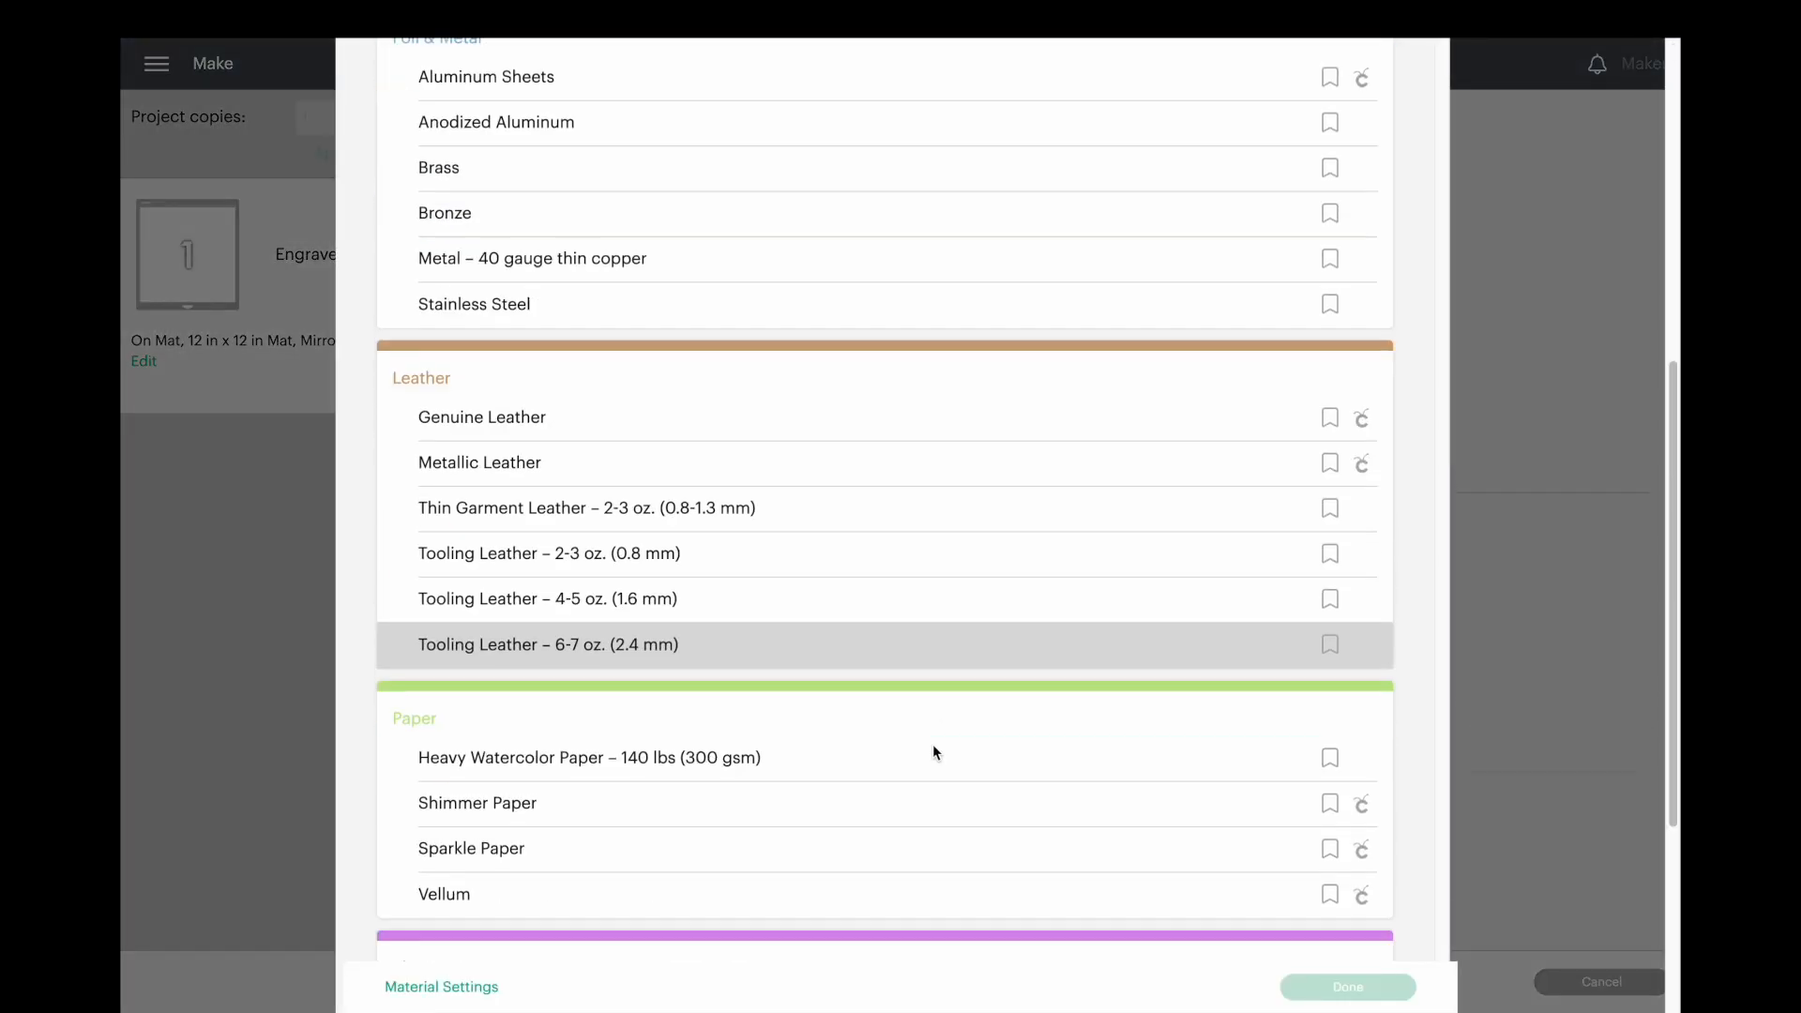
scroll(932, 753, down, 4)
scroll(936, 760, up, 10)
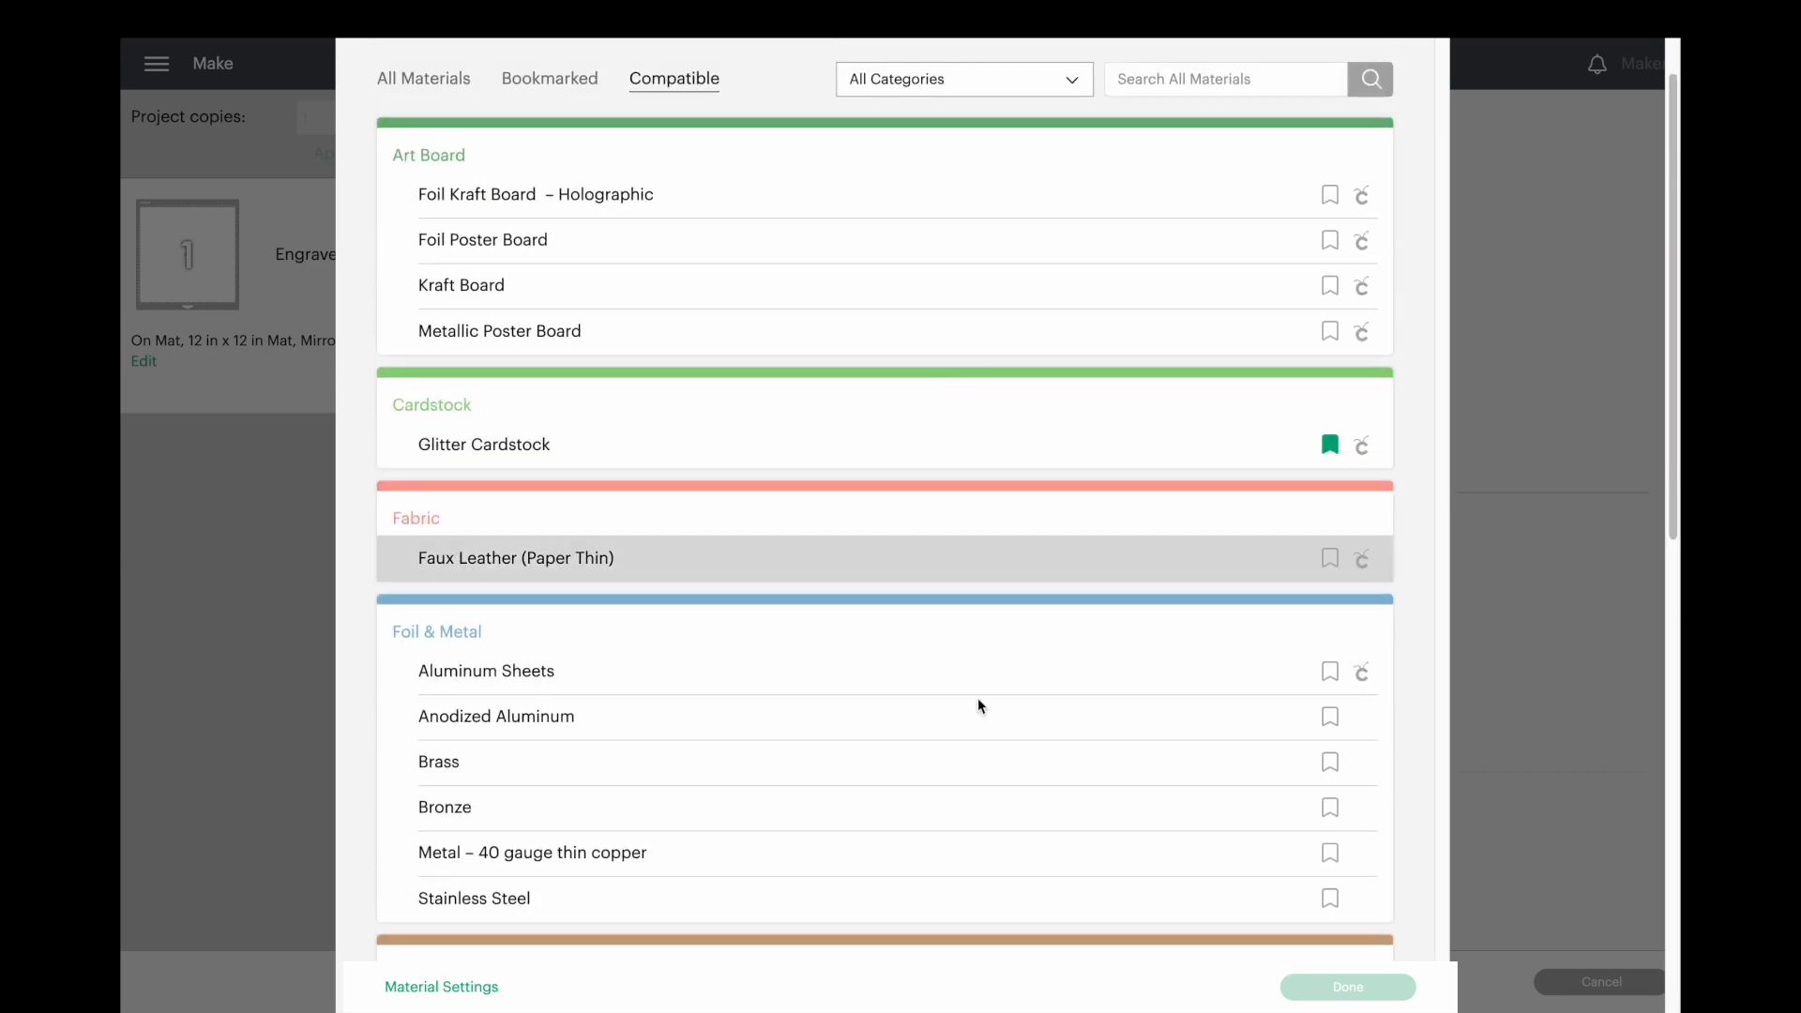
scroll(977, 751, down, 6)
scroll(978, 788, down, 4)
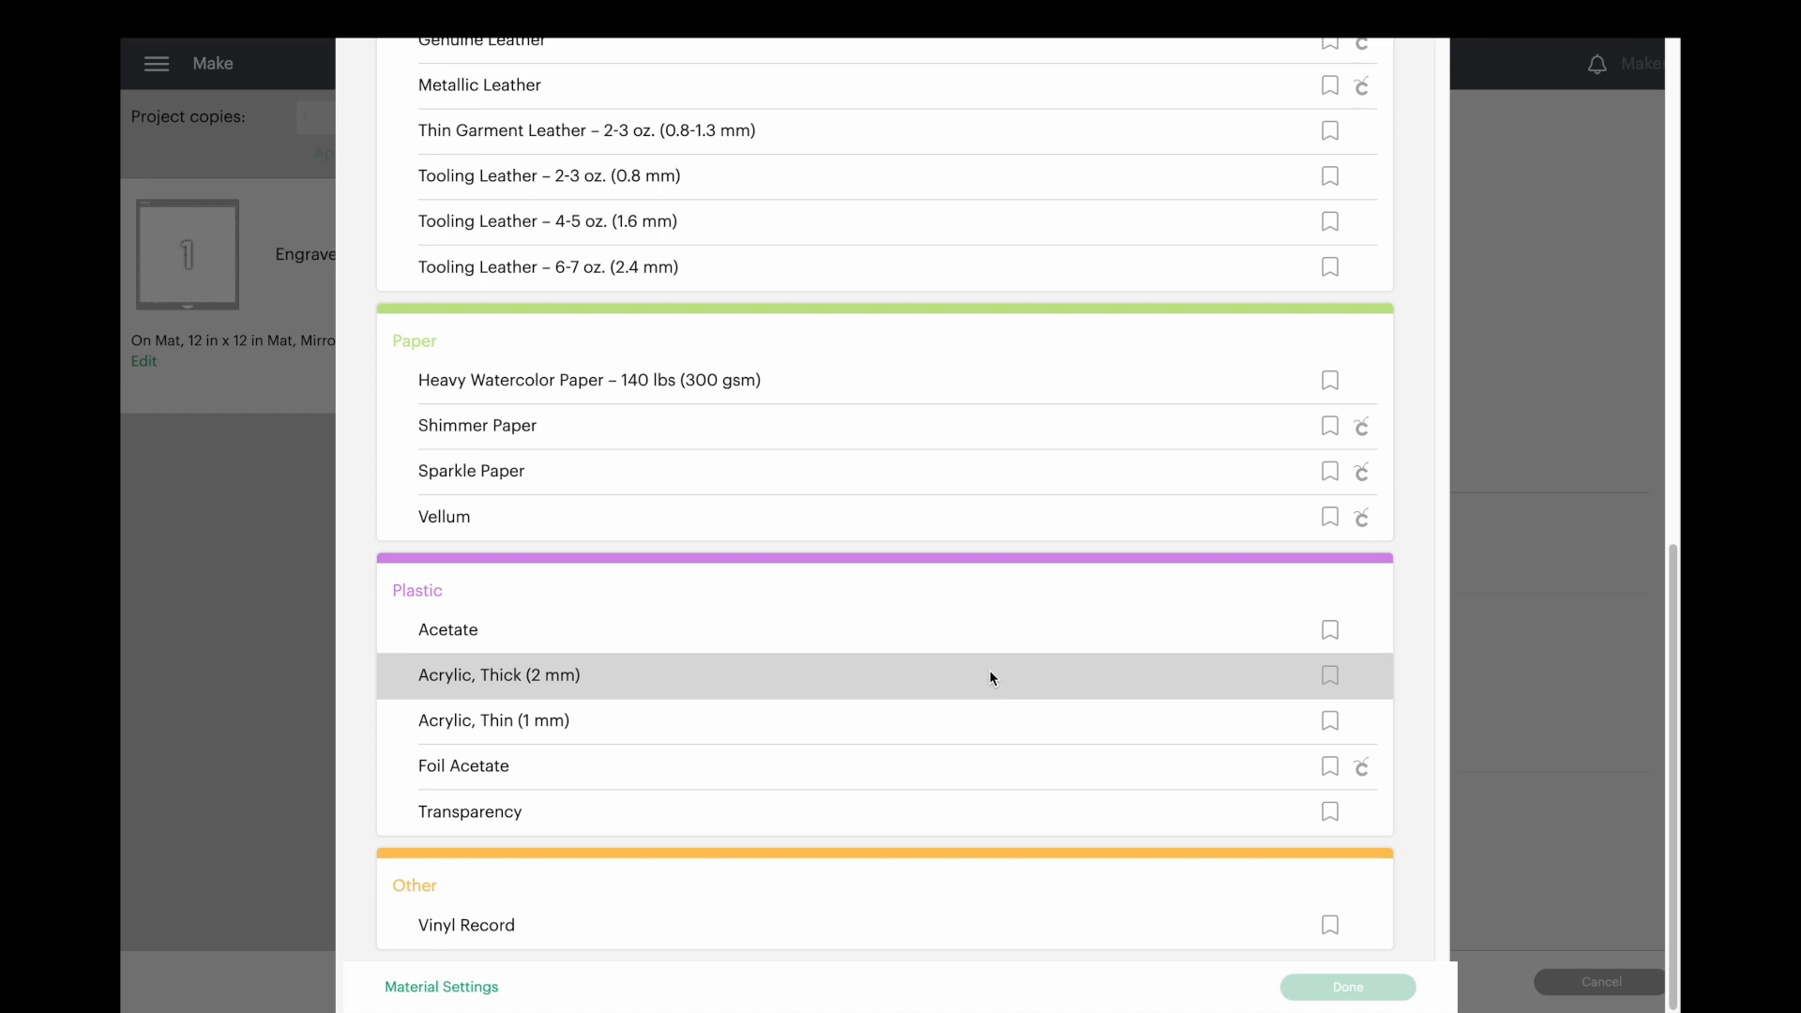
scroll(980, 662, up, 10)
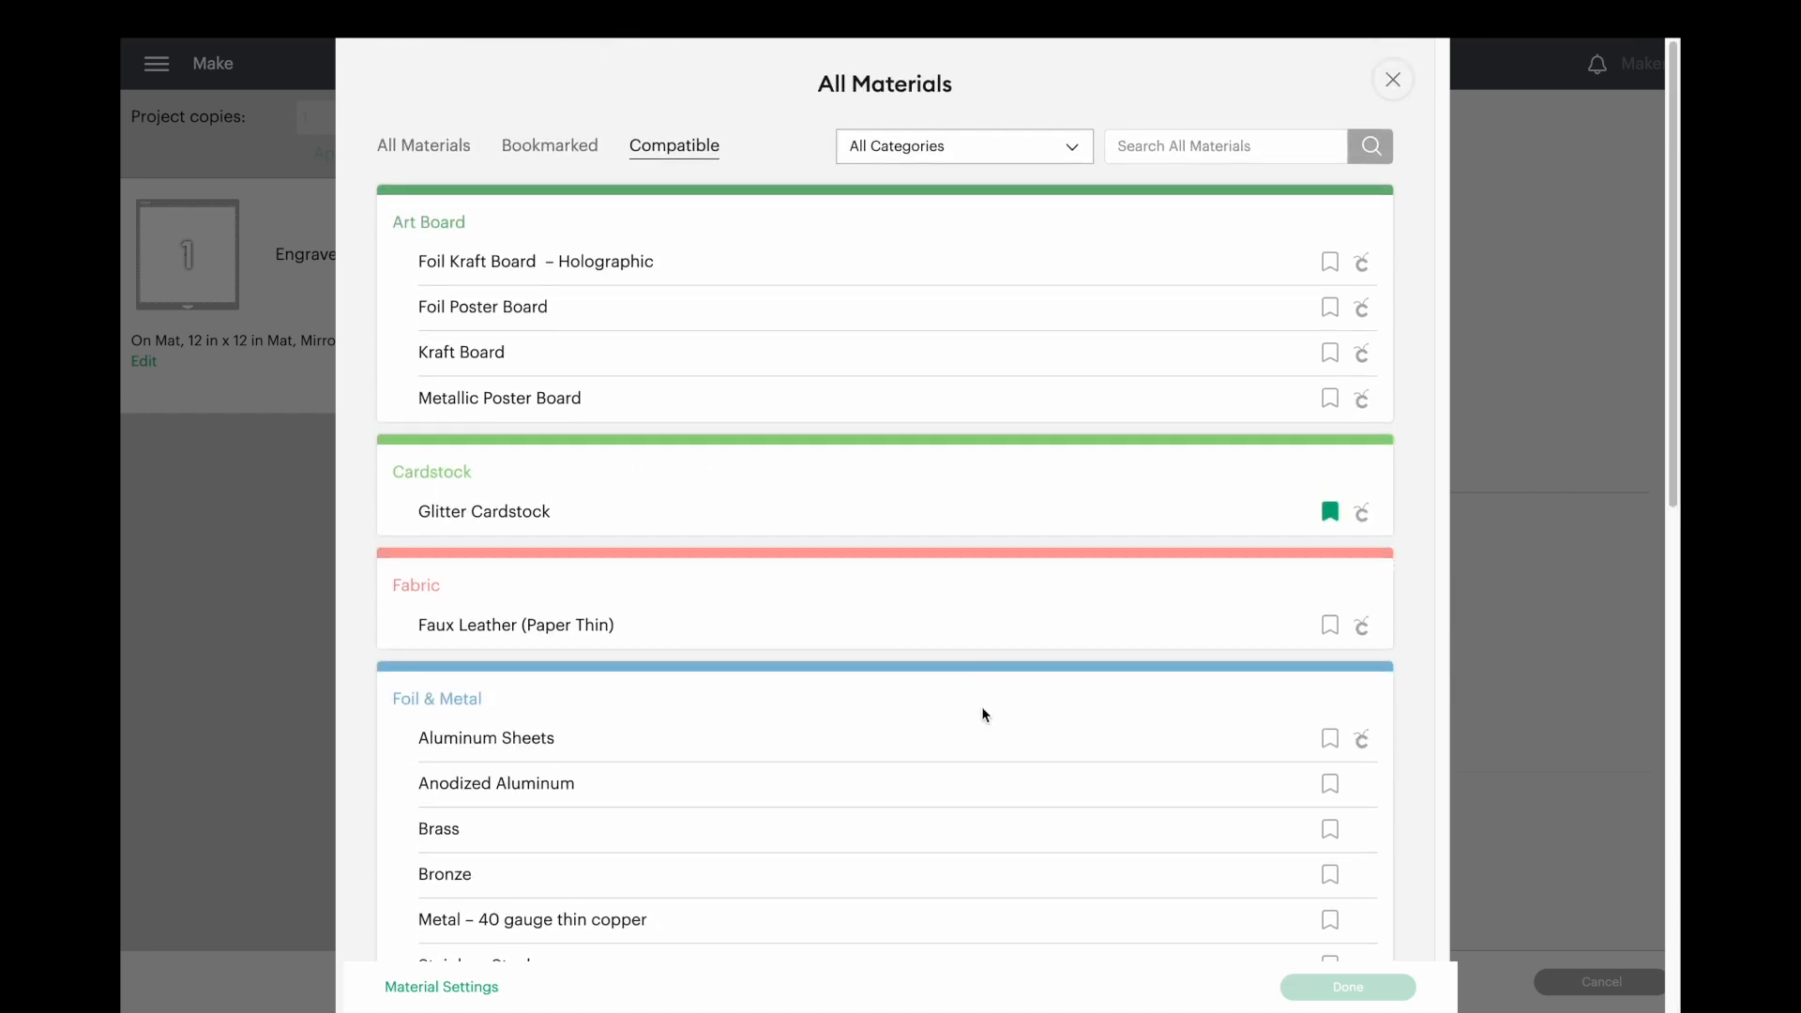
scroll(722, 703, down, 1)
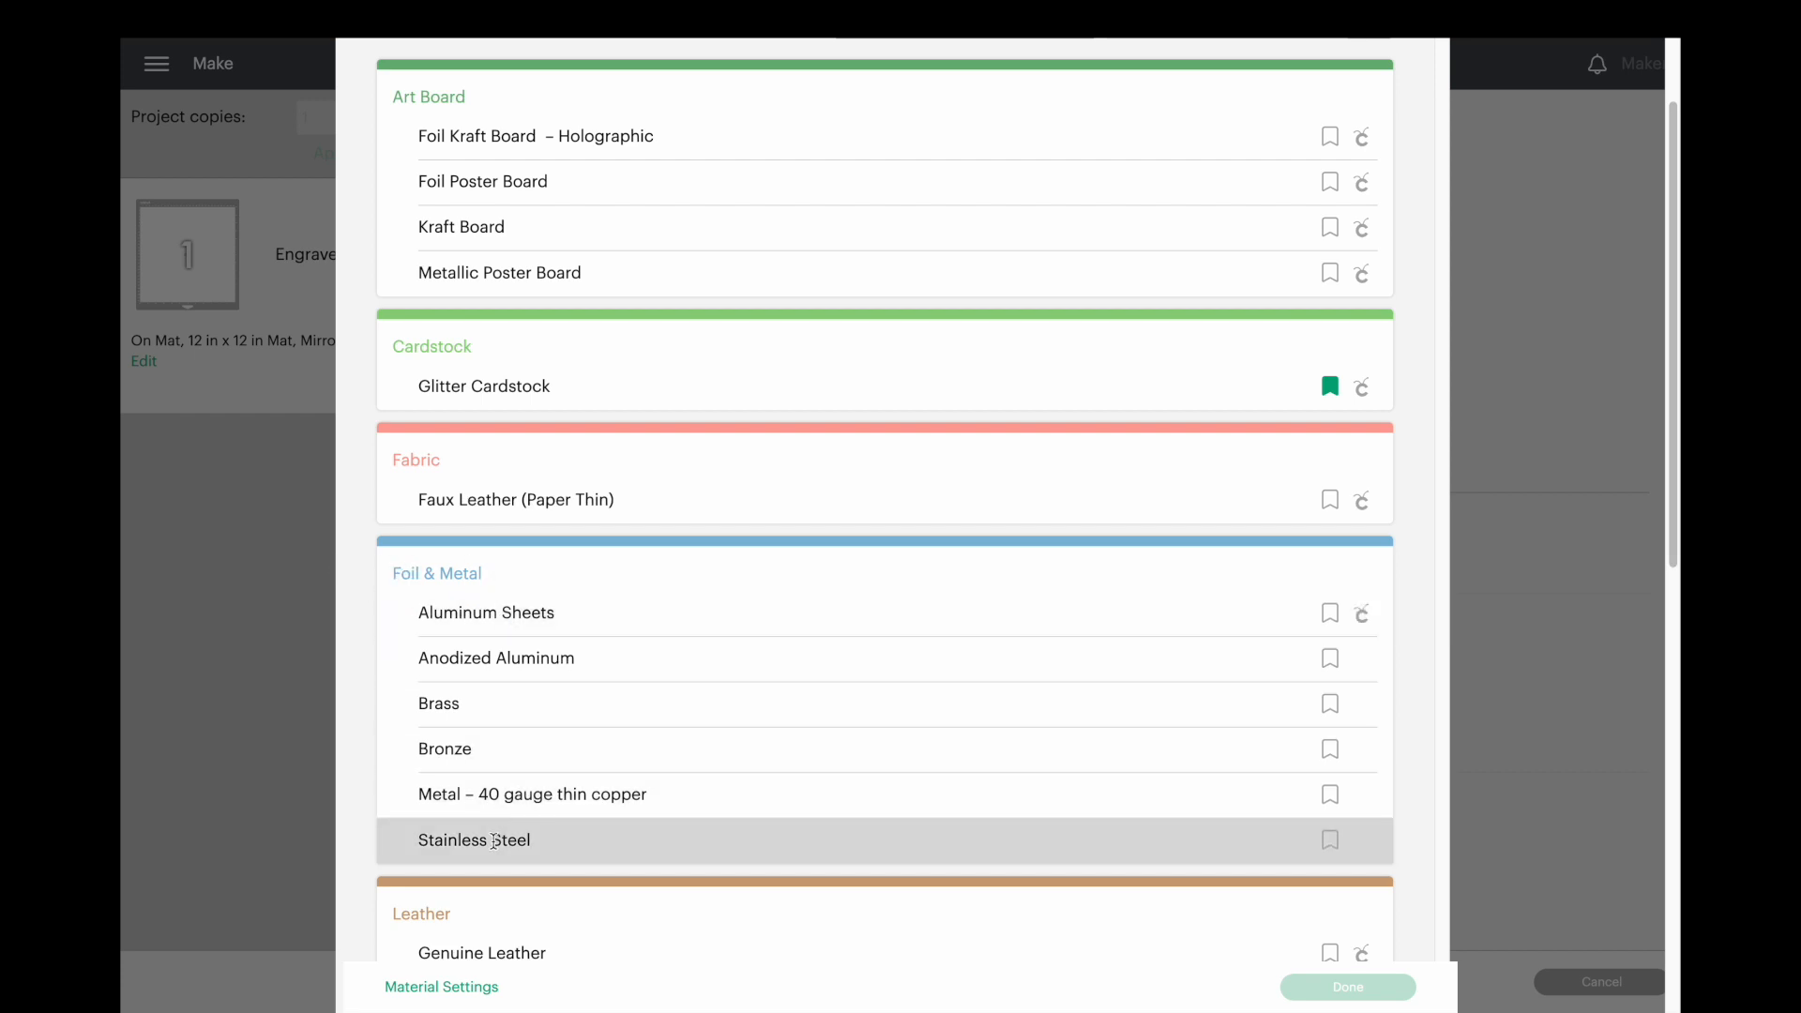
click(498, 841)
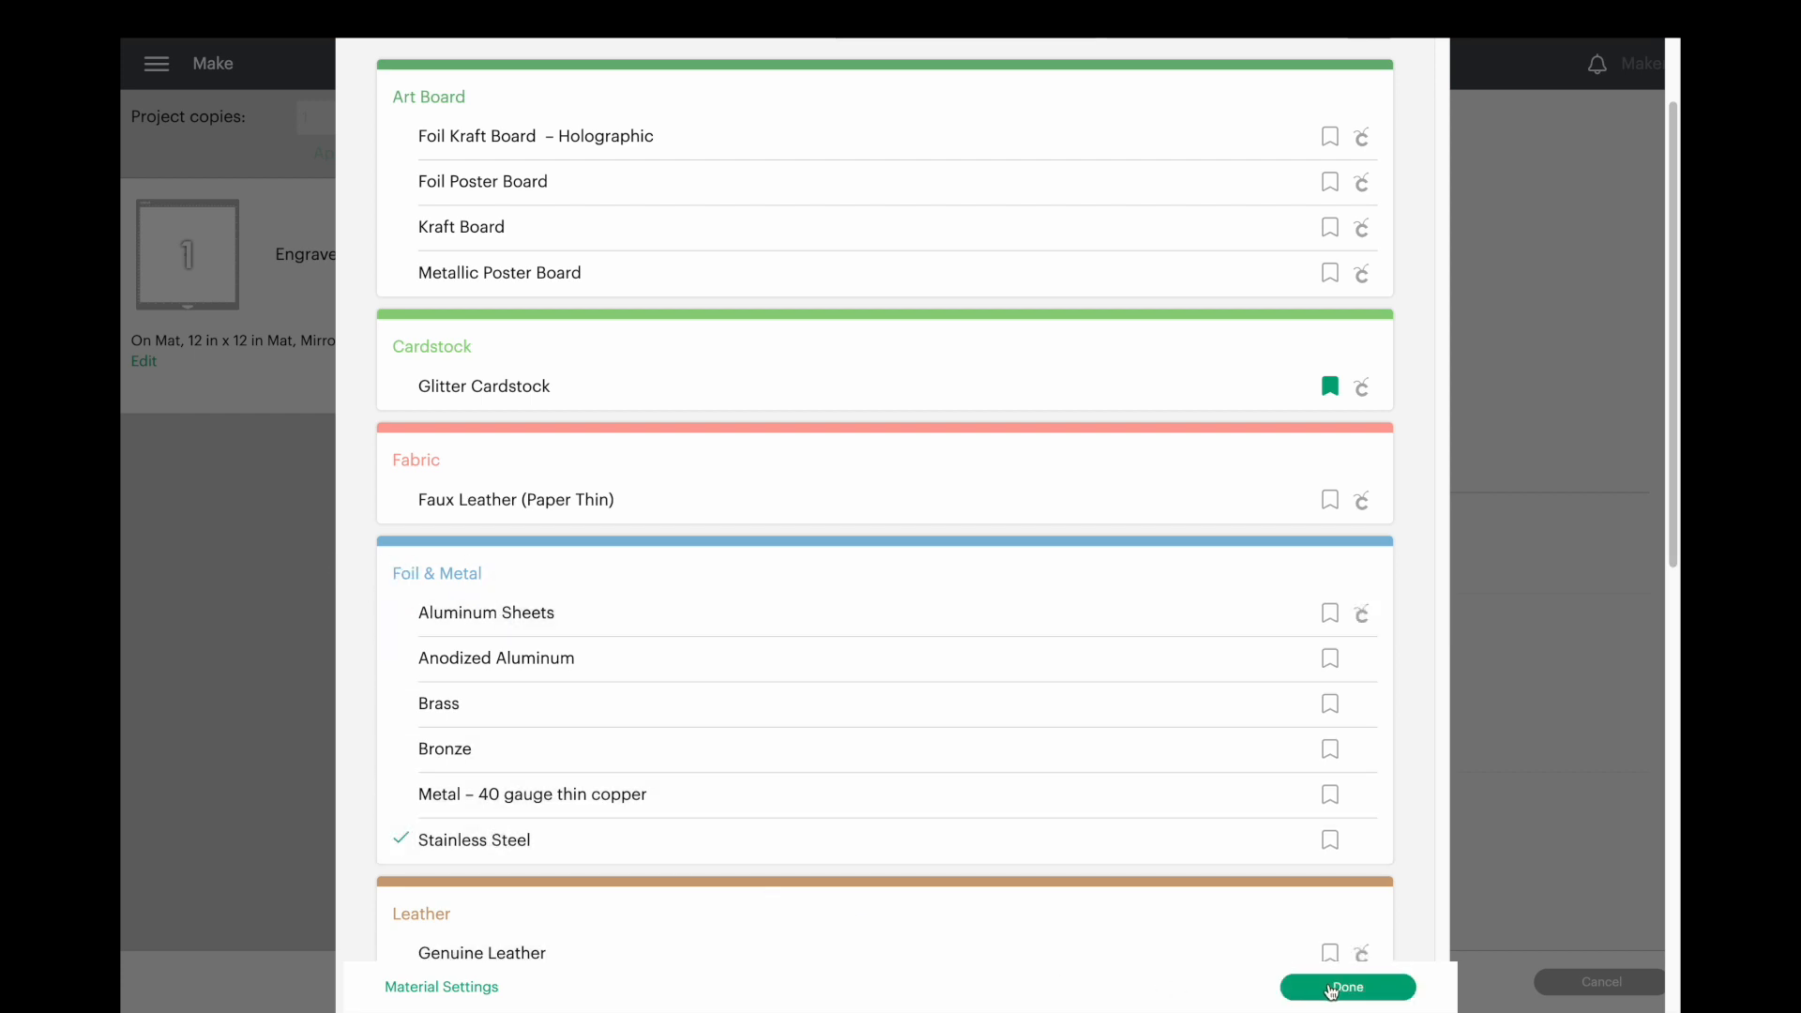
click(1348, 989)
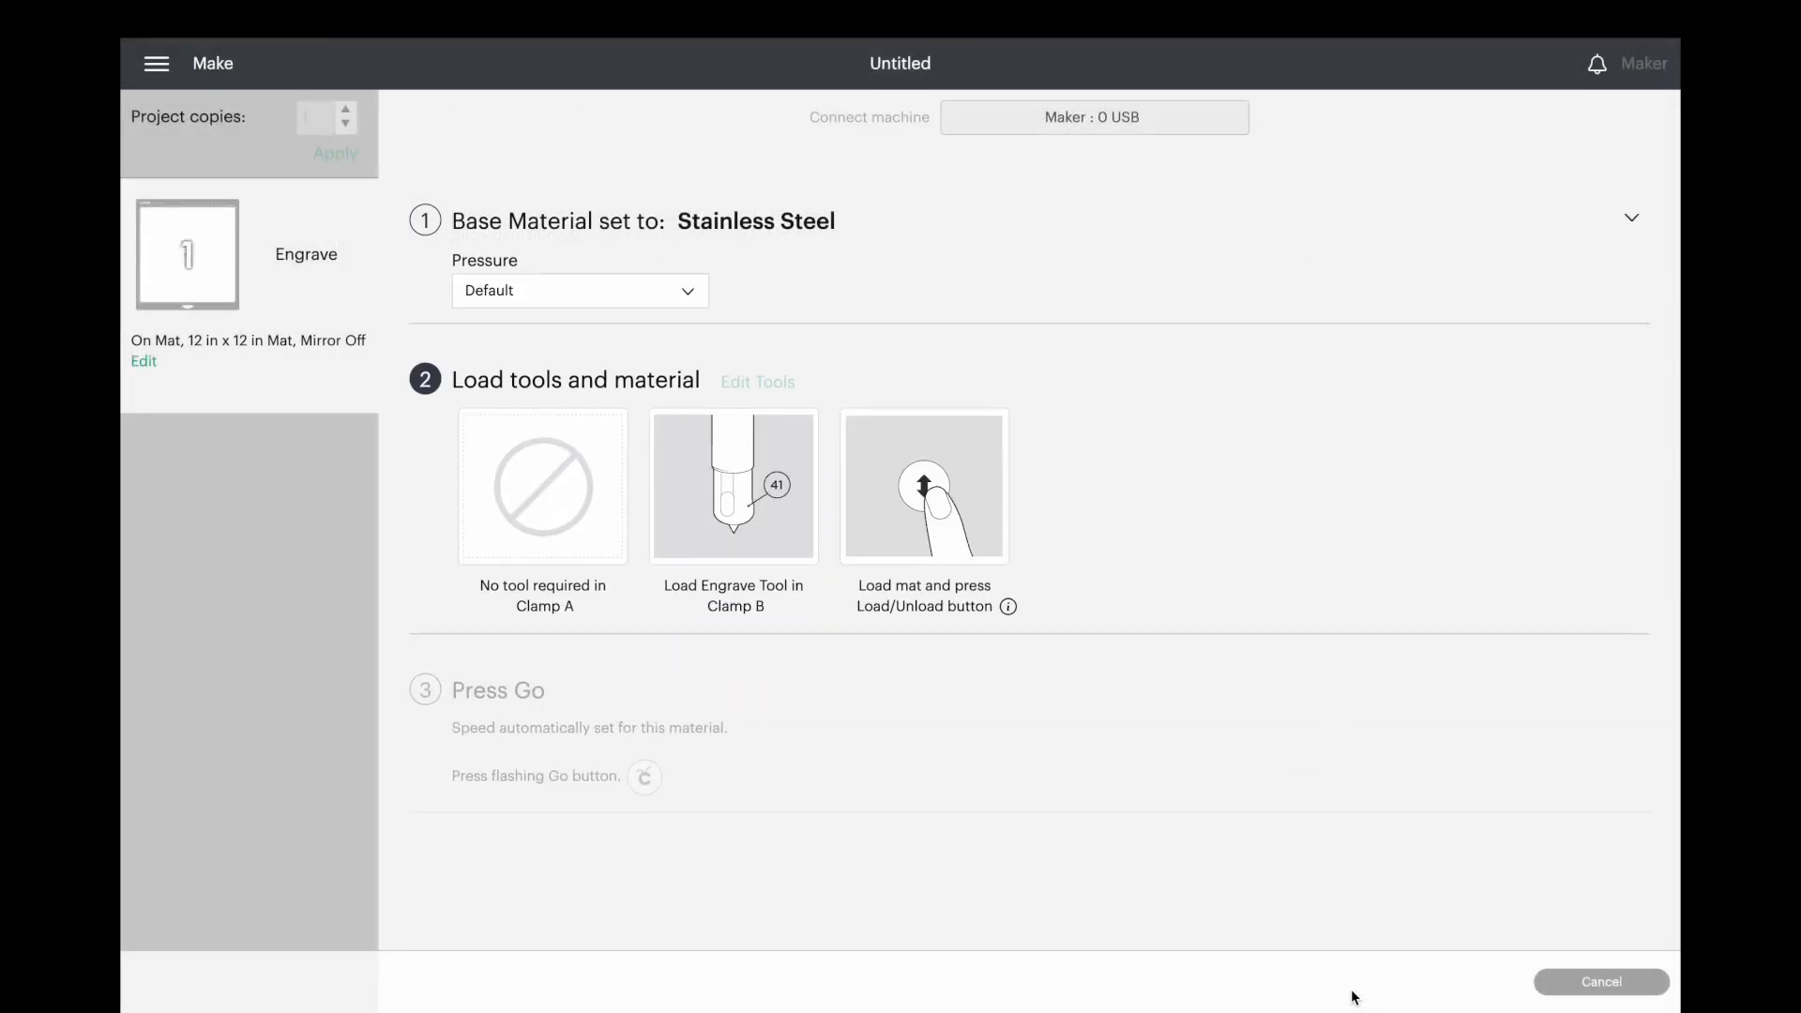